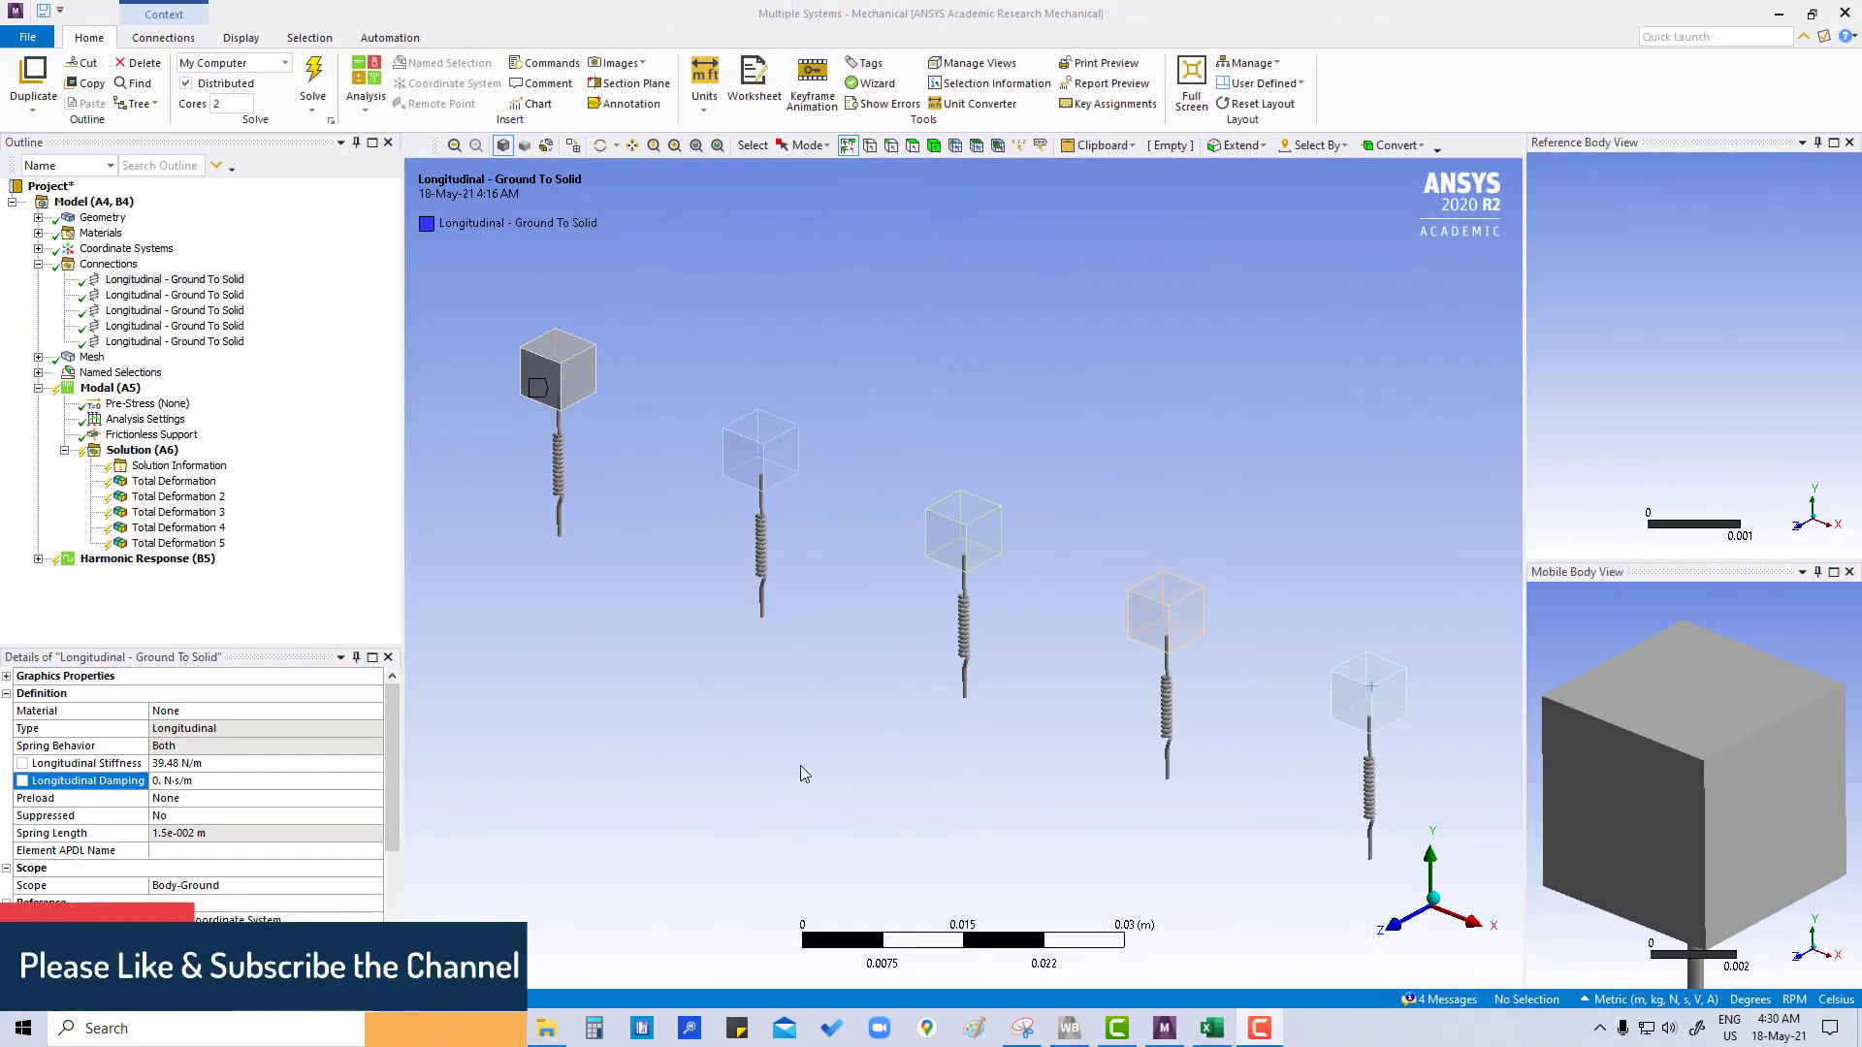
Review the Excel damping table's Longitudinal Damping row, then snap Excel to the right half
click(1211, 1029)
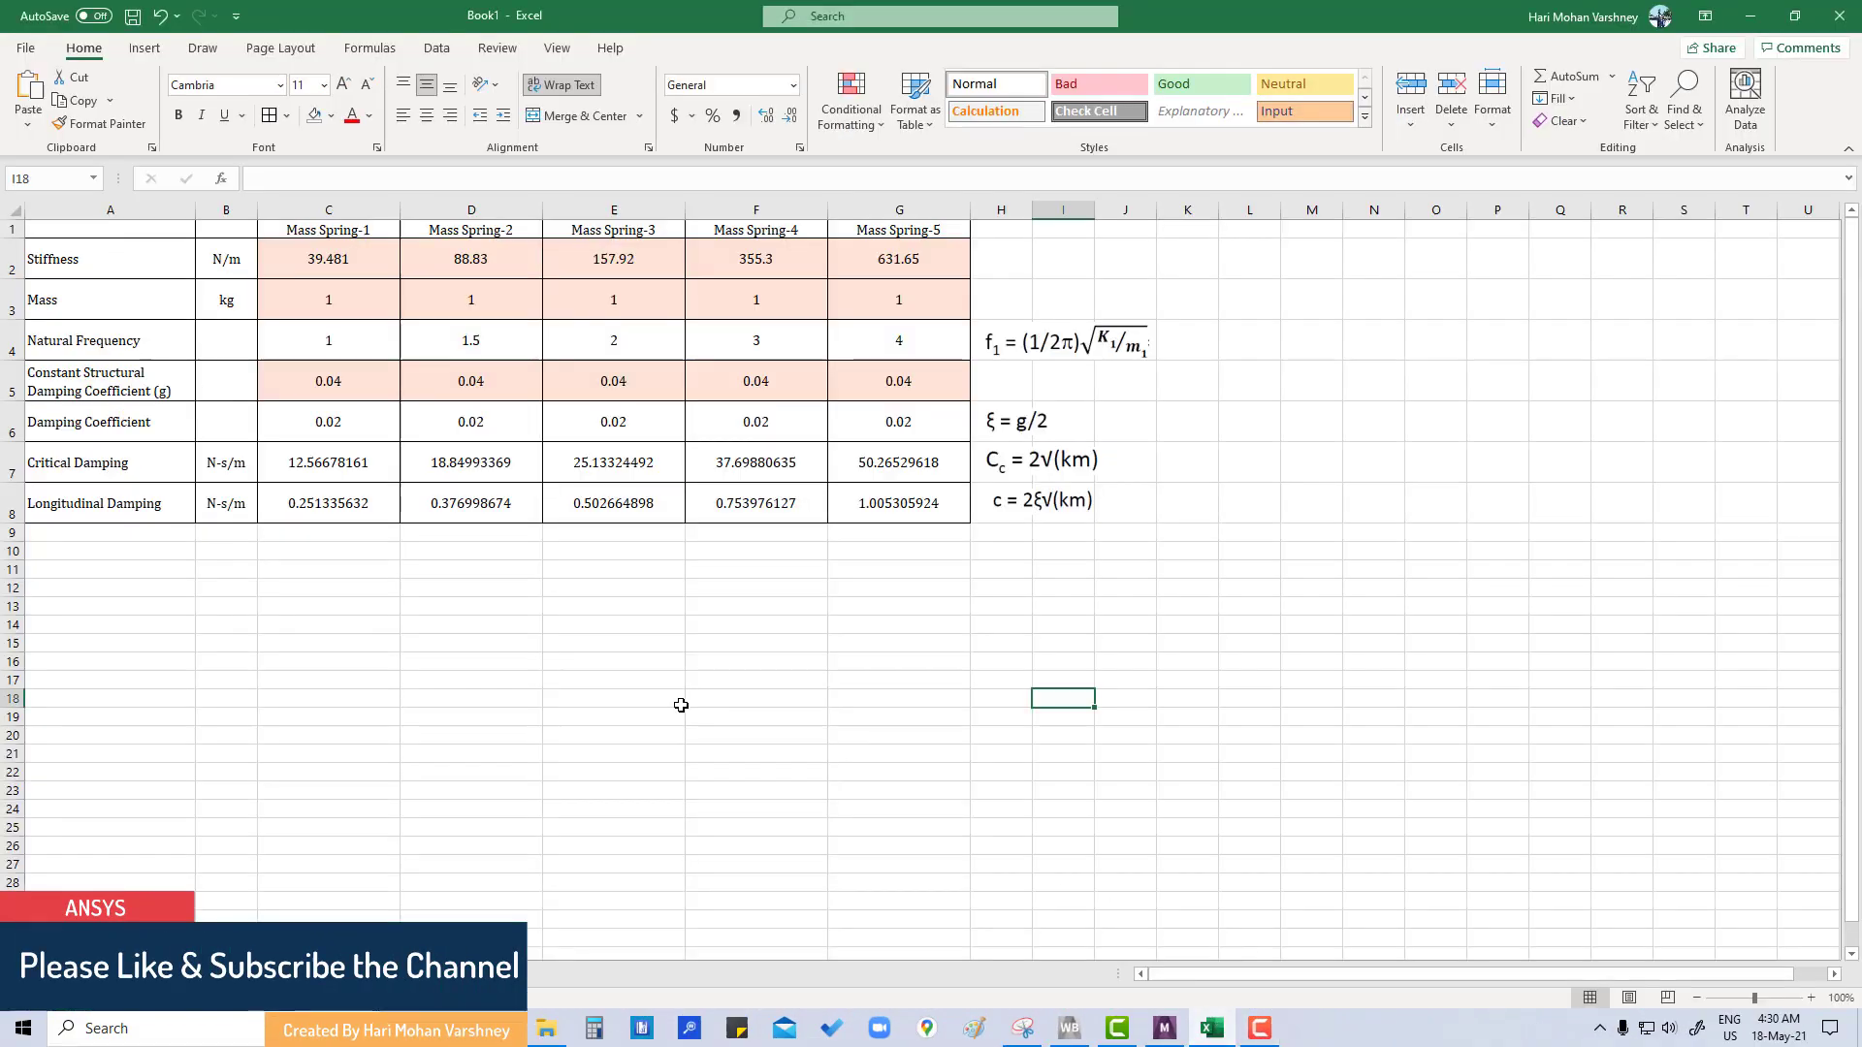
click(654, 678)
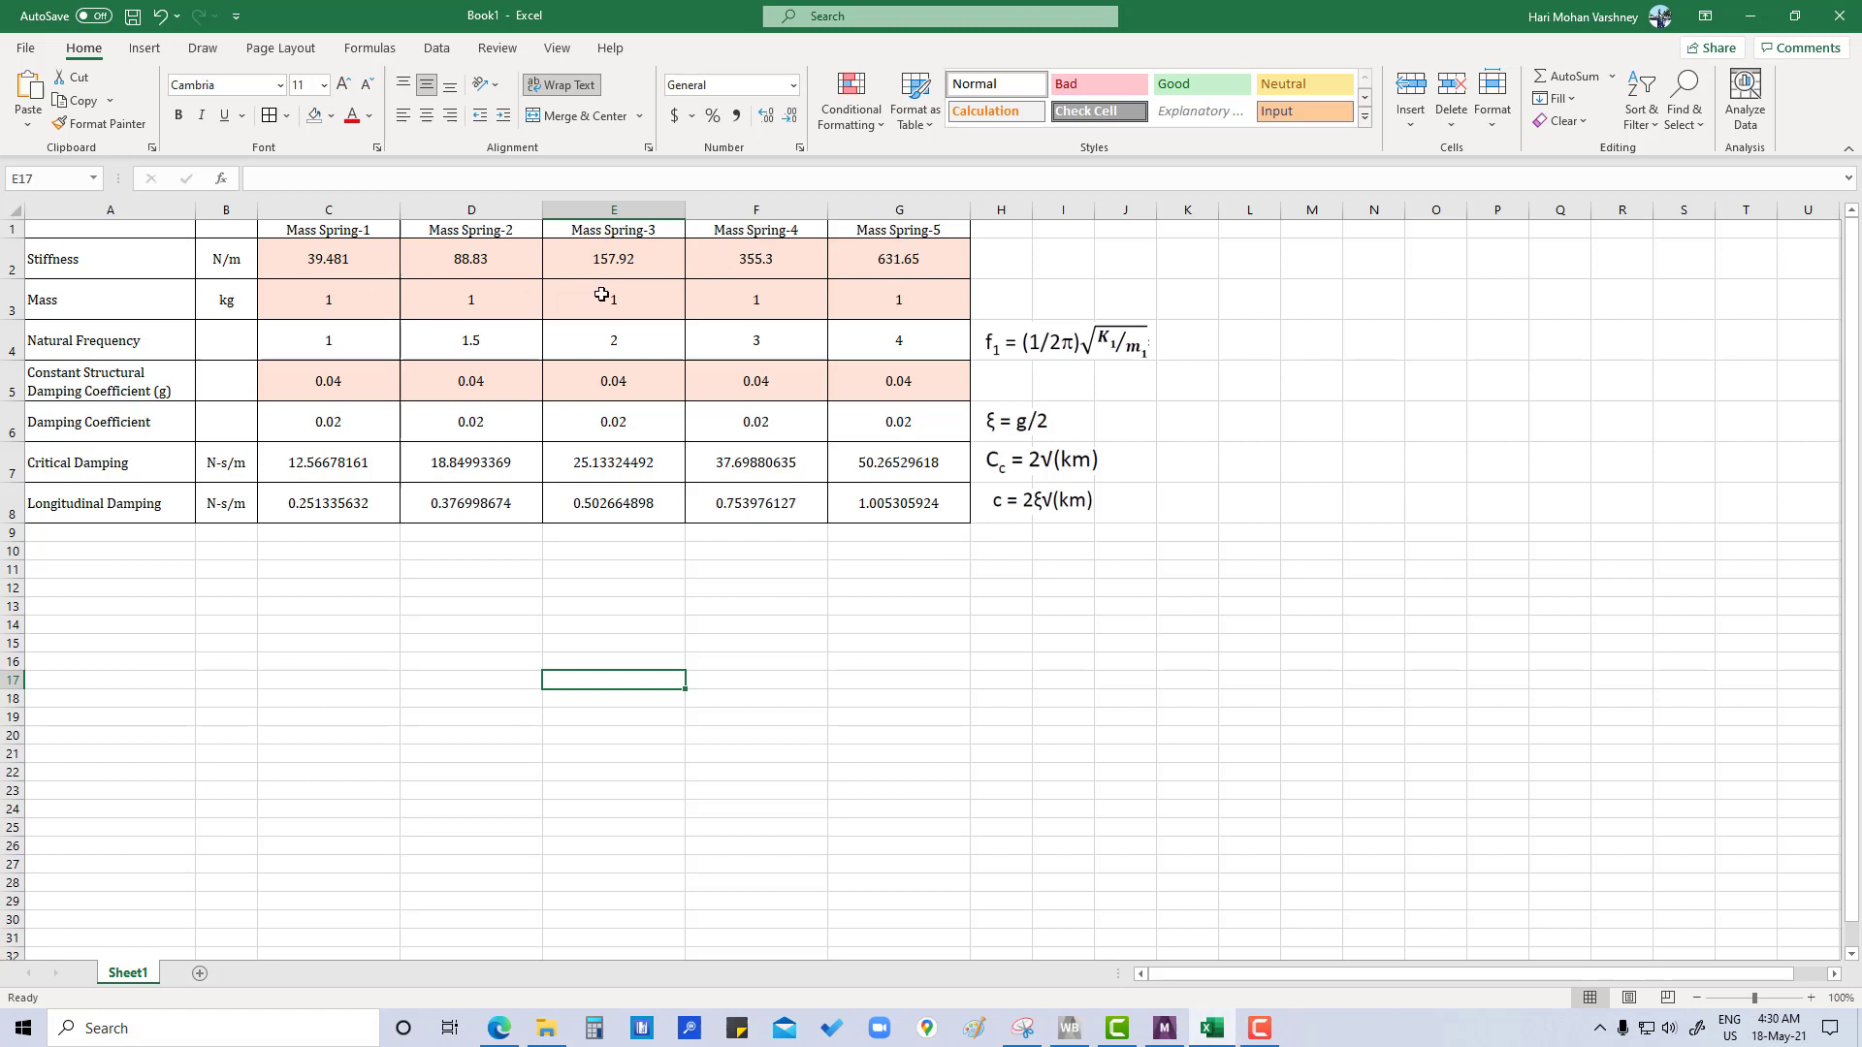
click(129, 518)
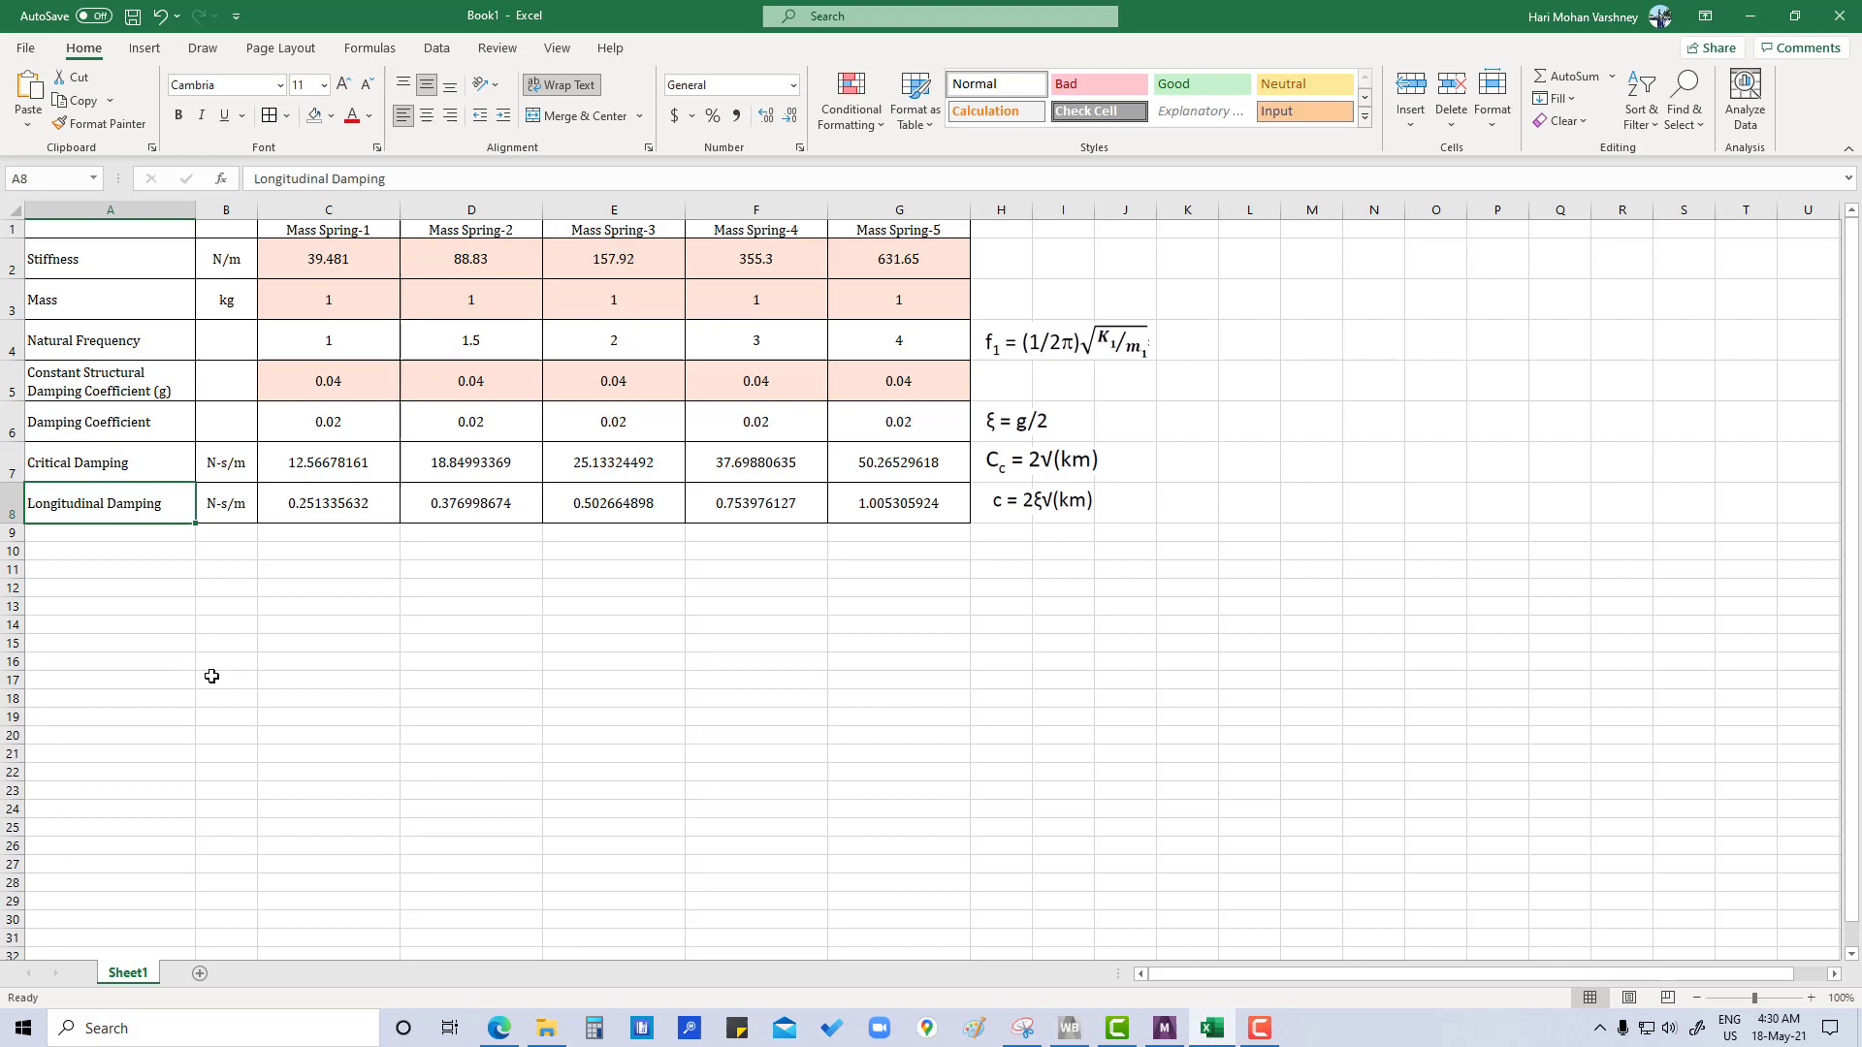
key(super+Right)
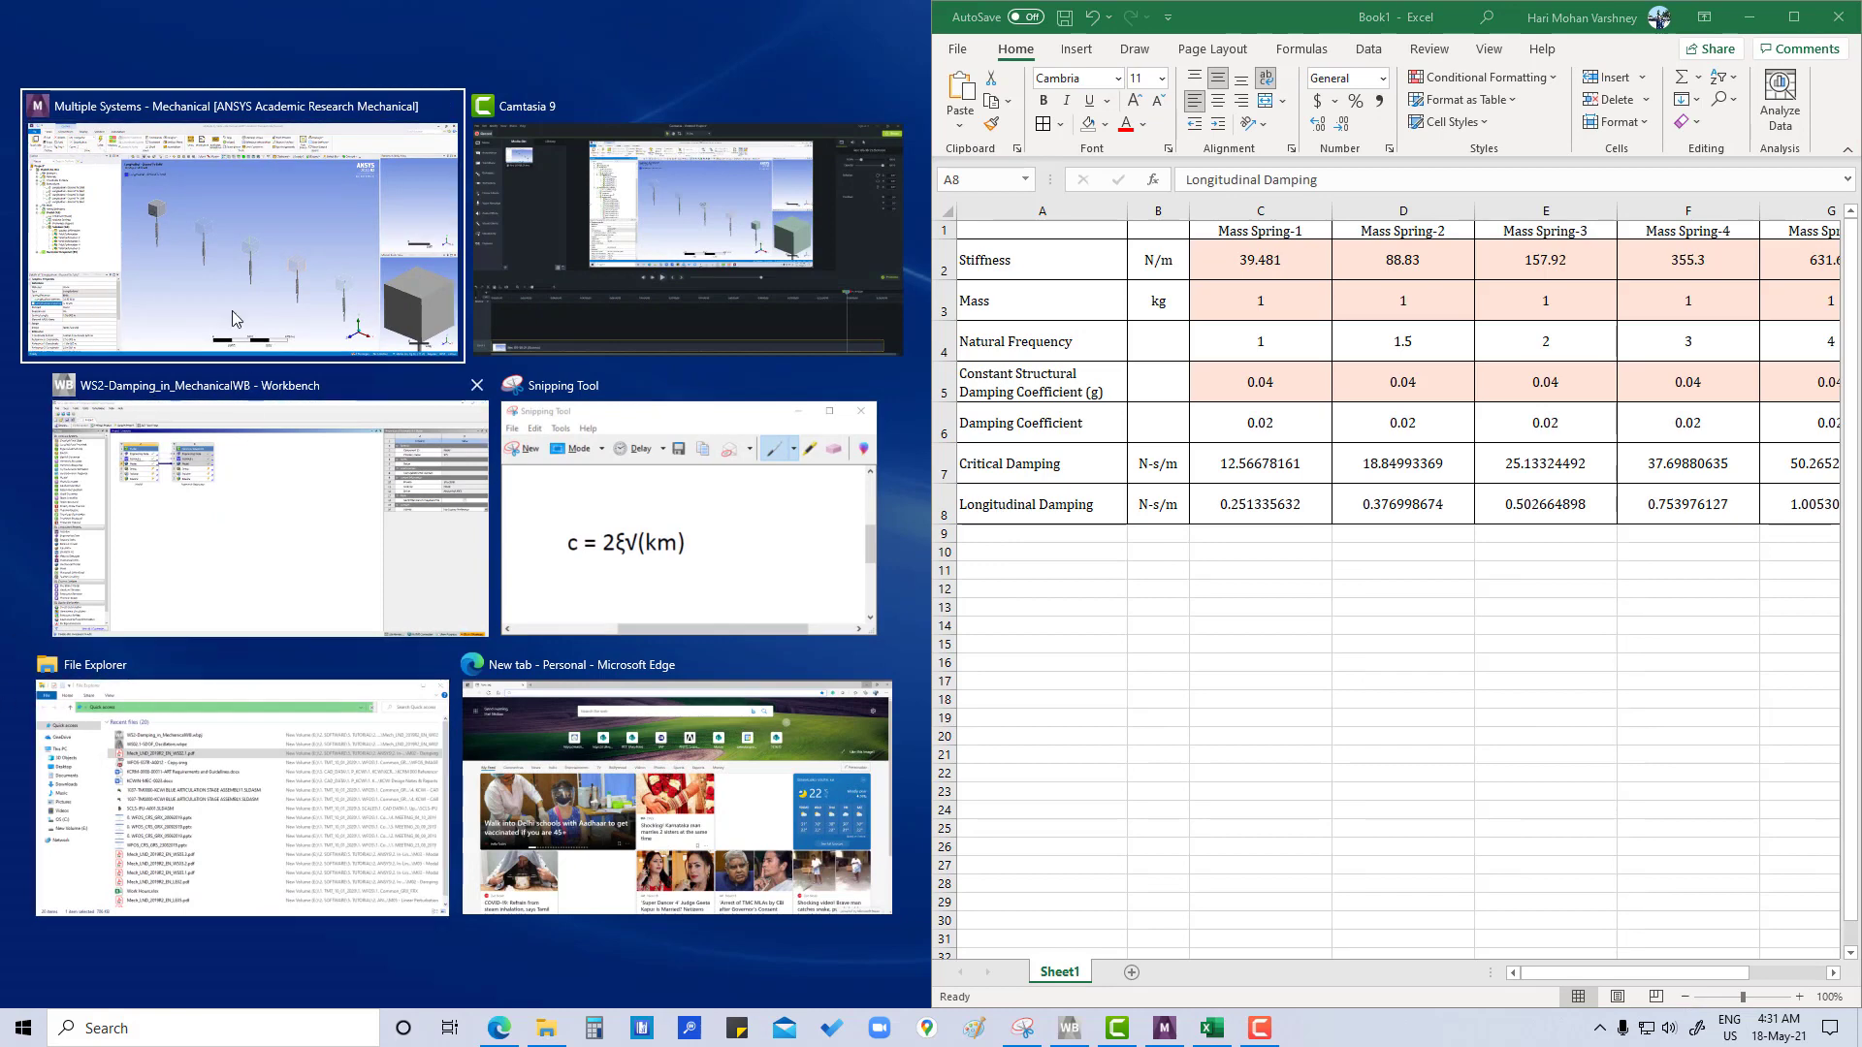
Place Mechanical on the left and paste 0.251335632 N·s/m into Mass Spring-1's longitudinal damping
click(218, 256)
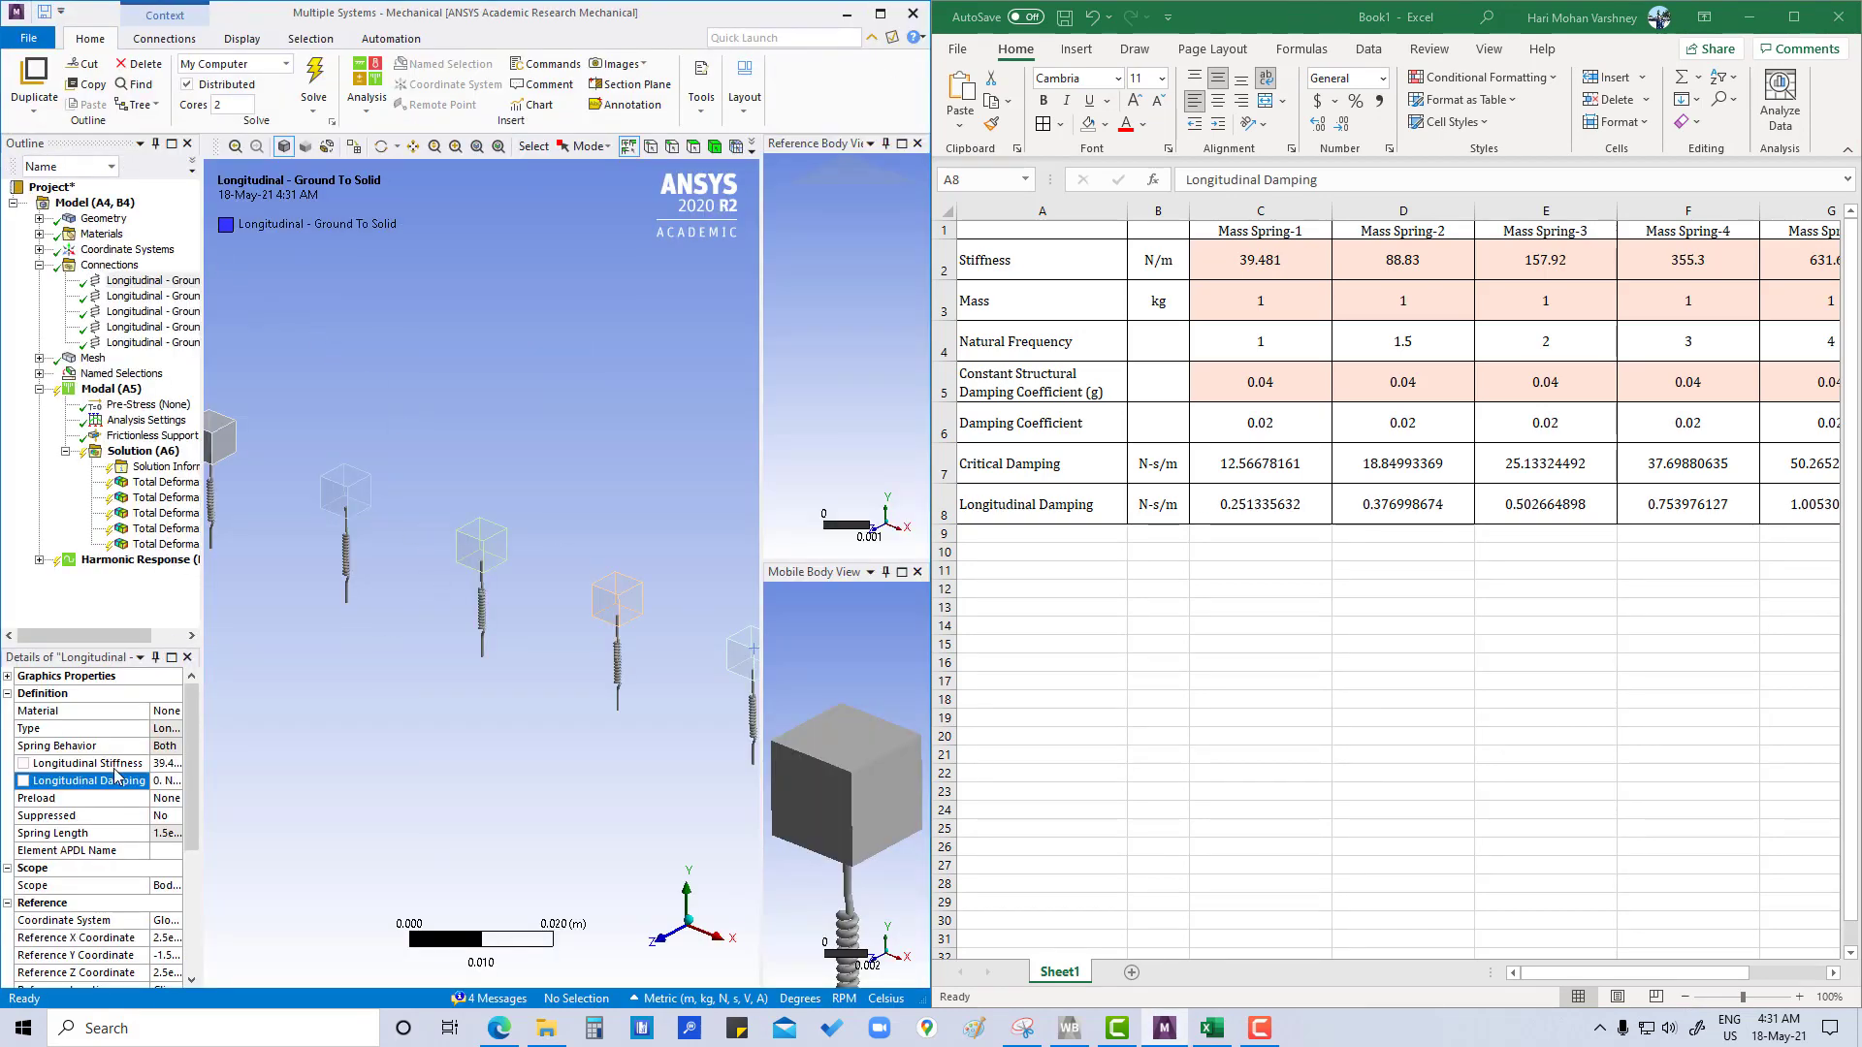
drag(199, 756, 367, 756)
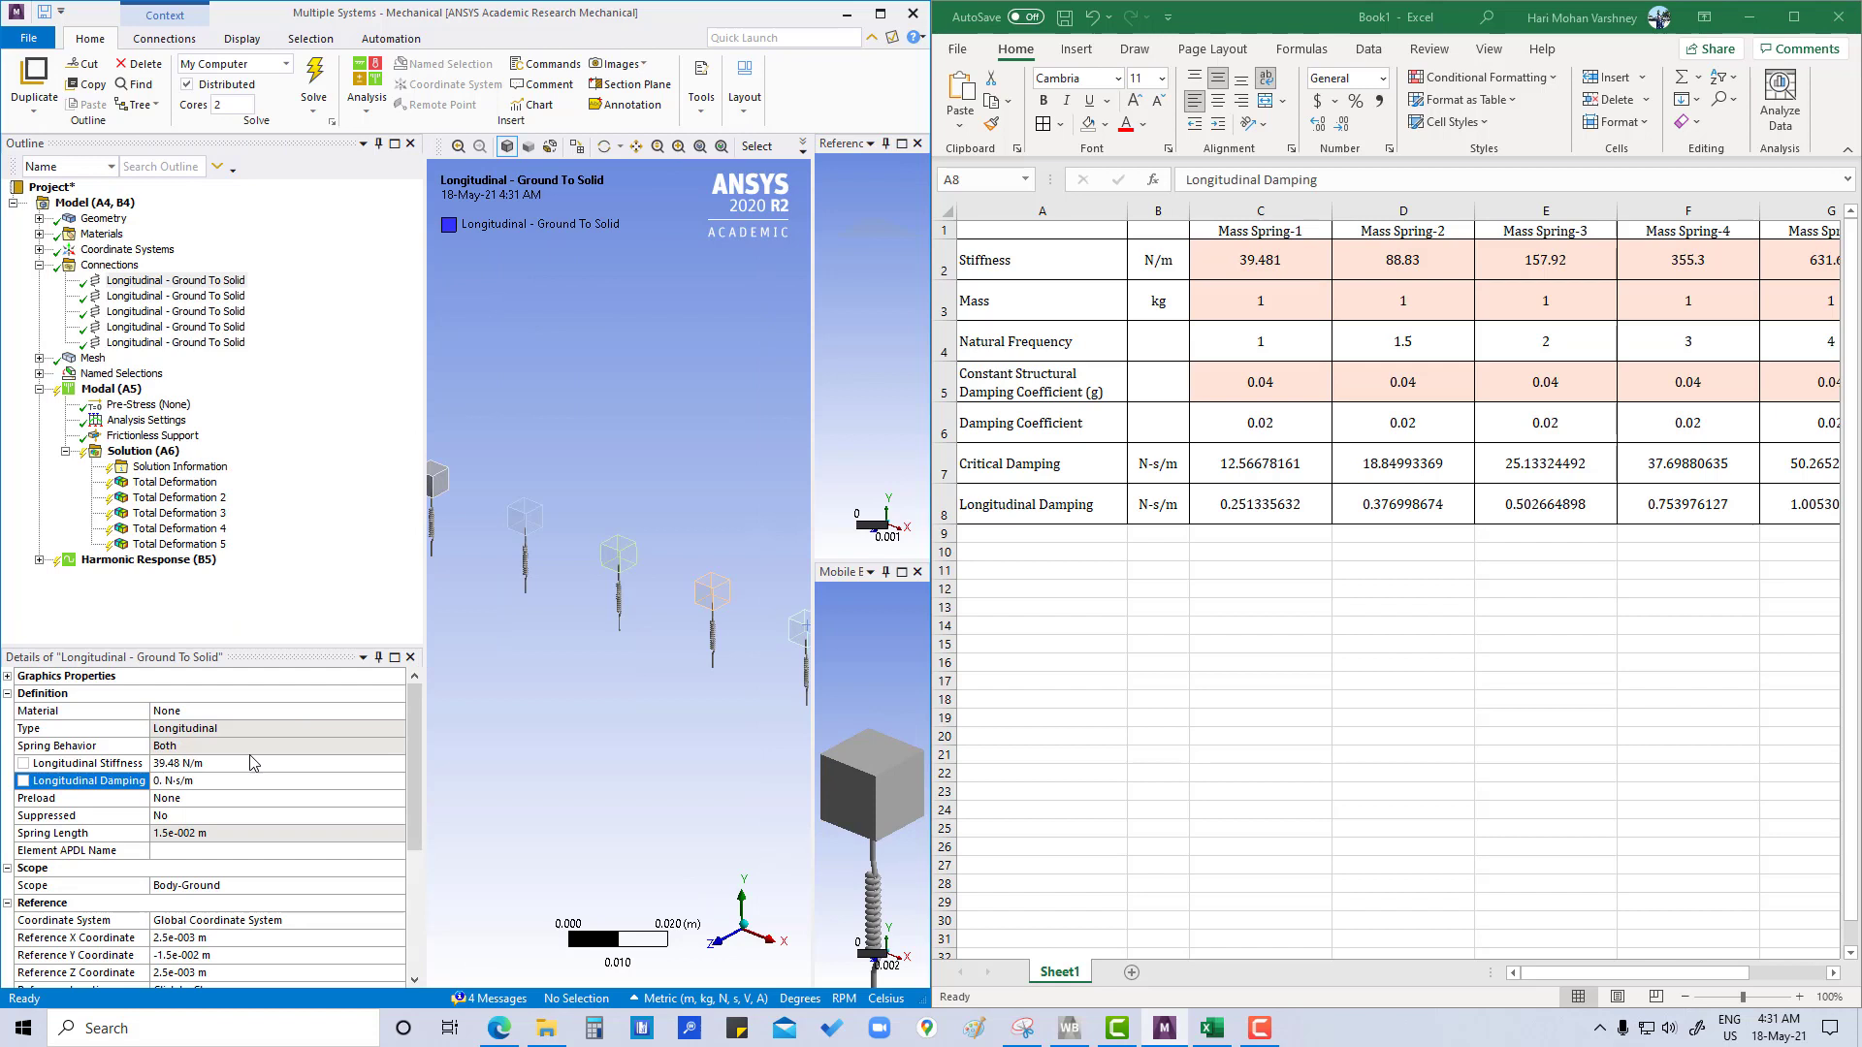
click(1205, 513)
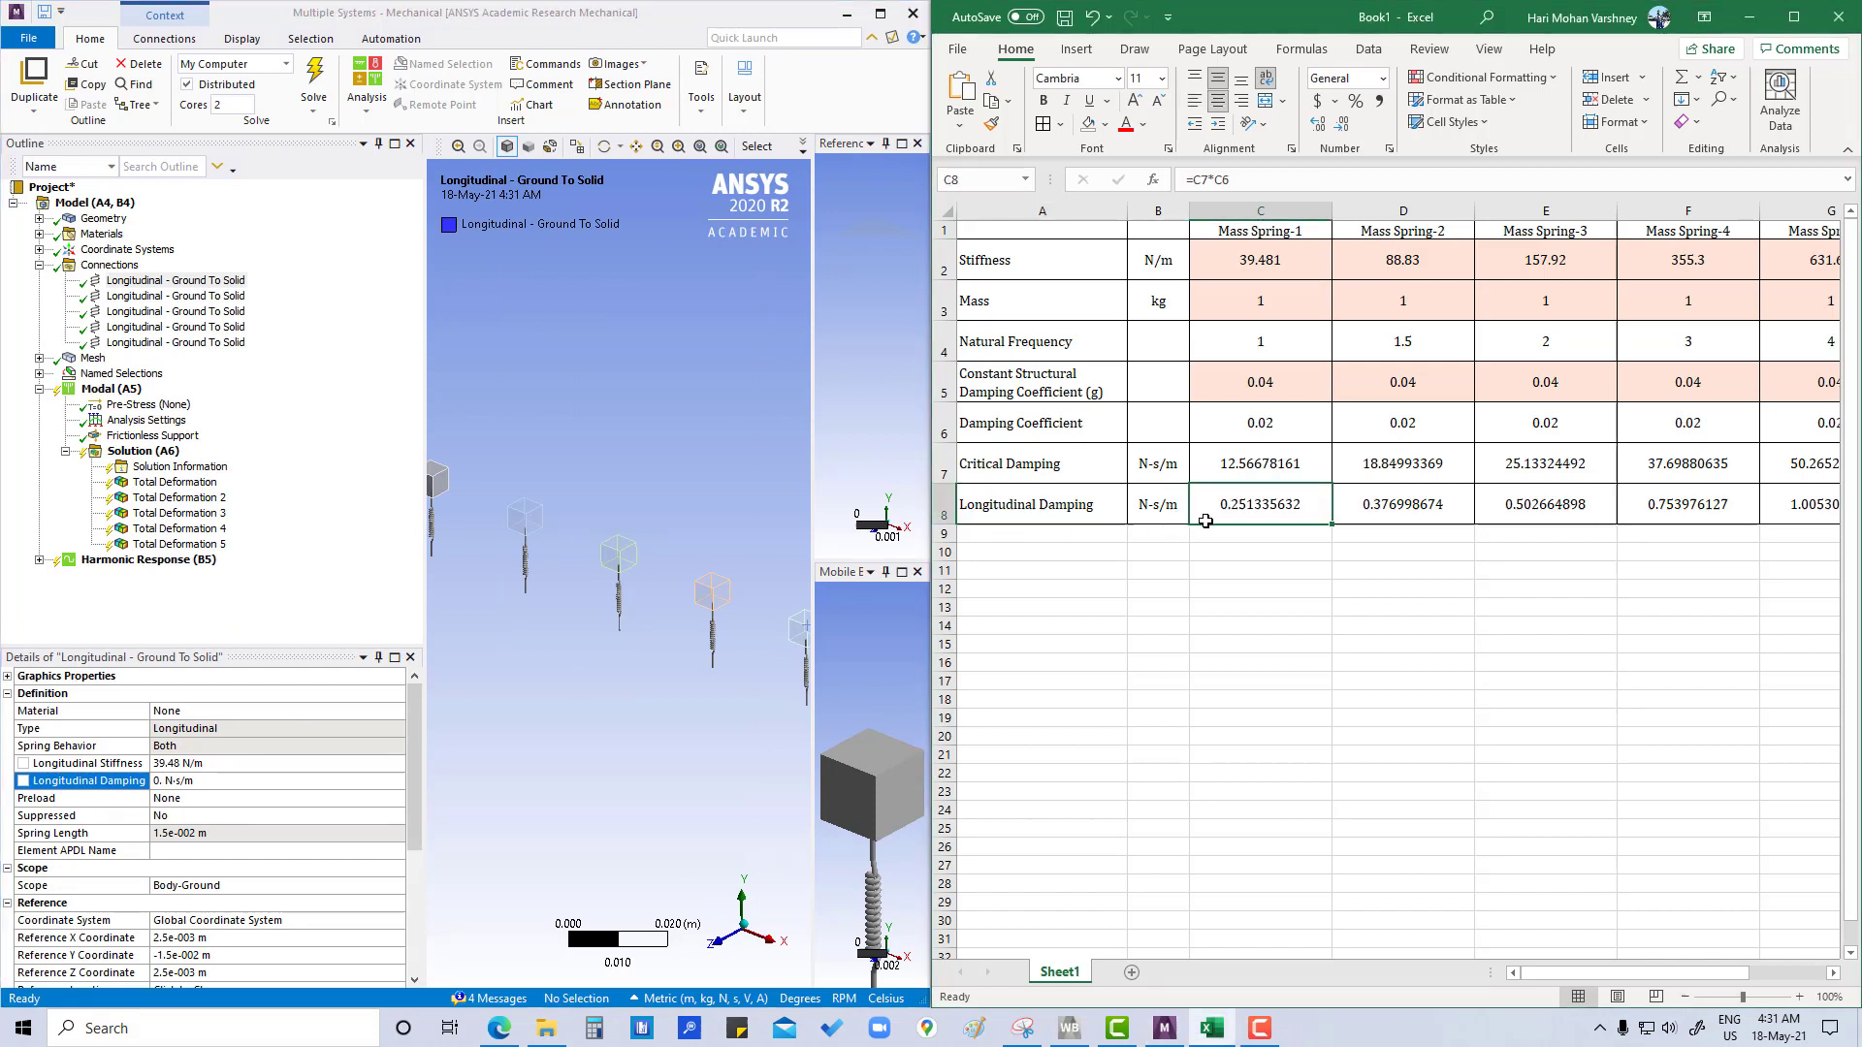
key(ctrl+c)
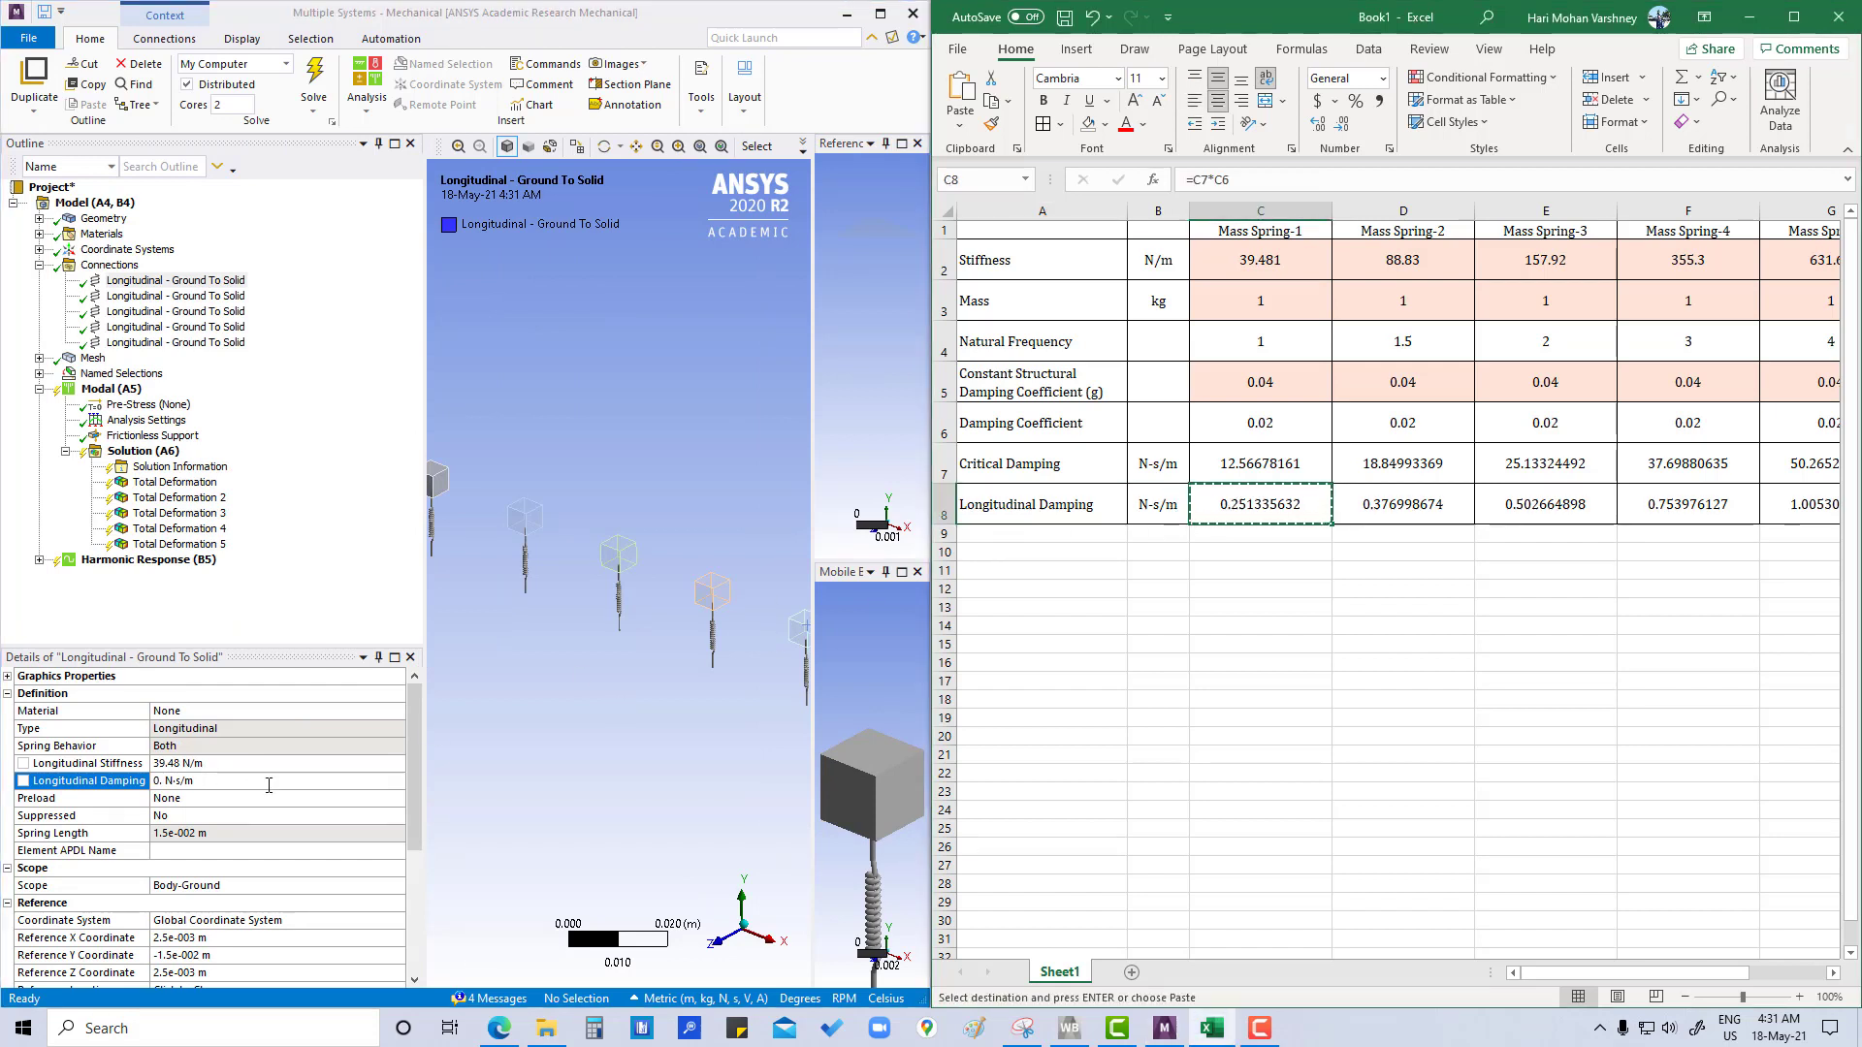
click(189, 781)
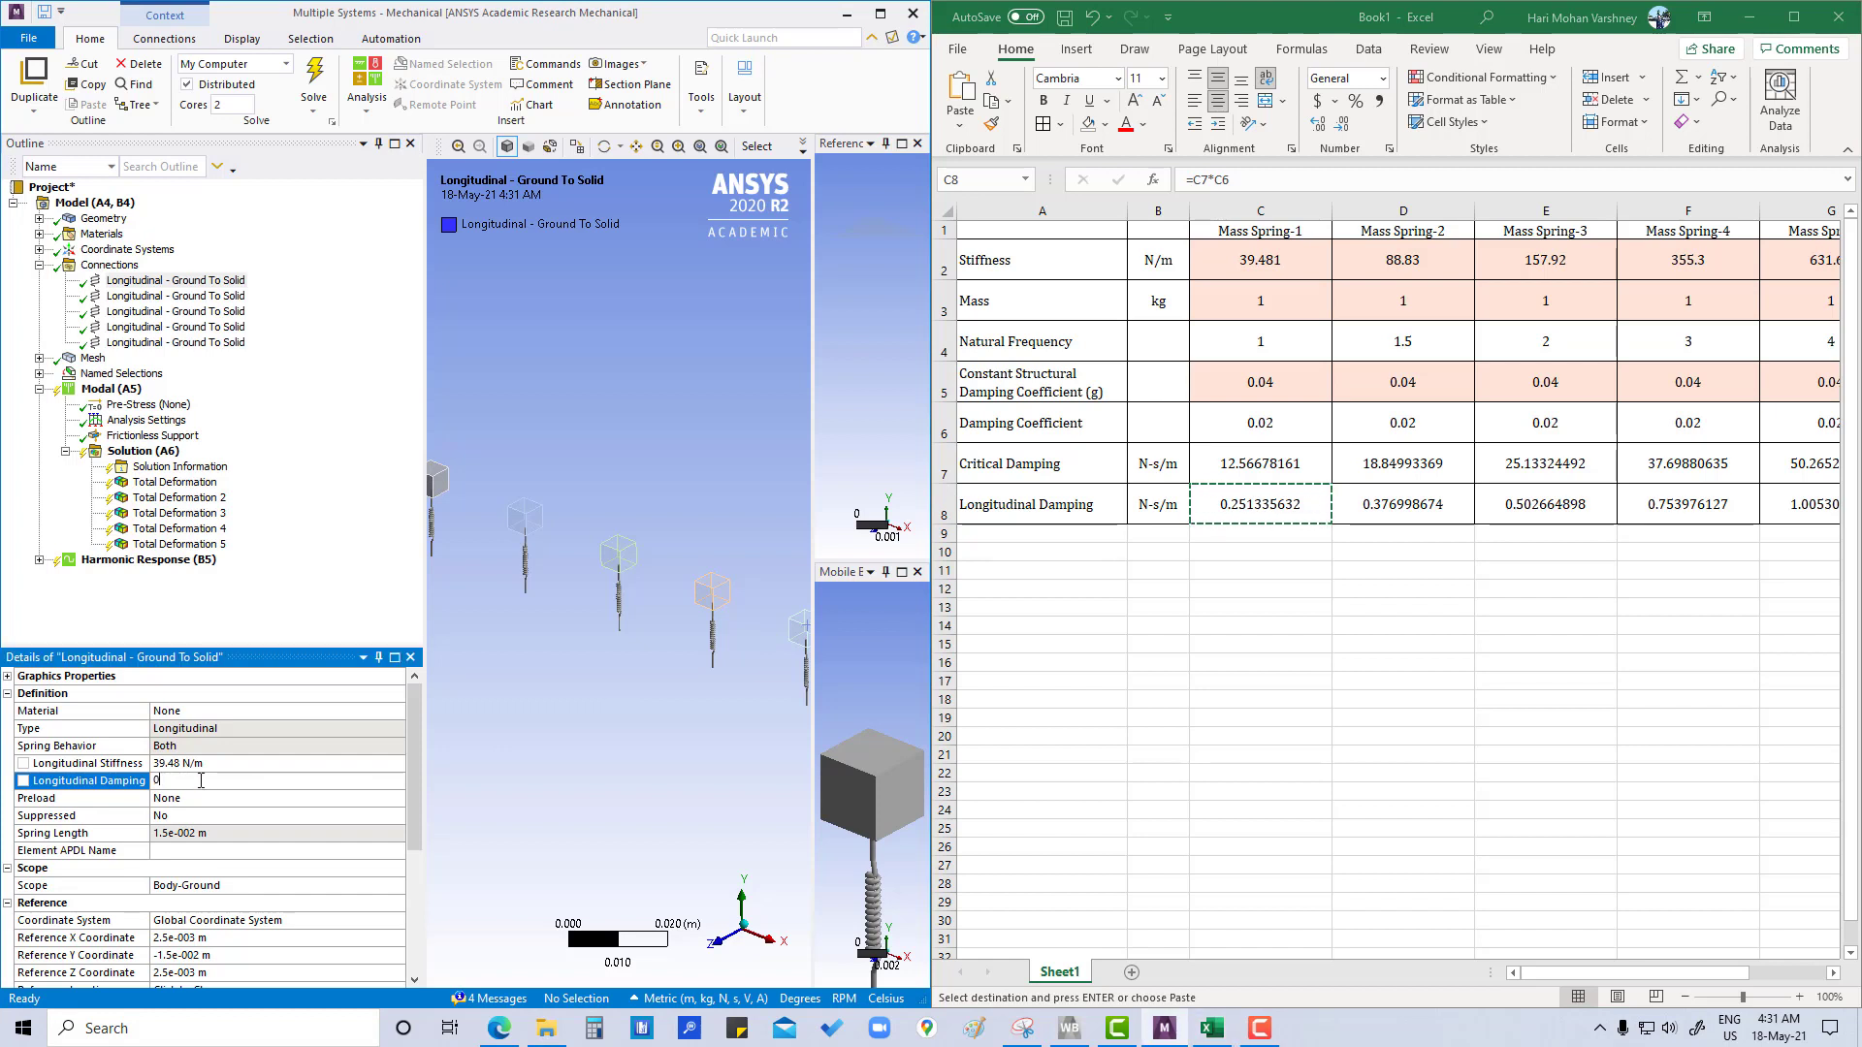
key(ctrl+v)
key(Return)
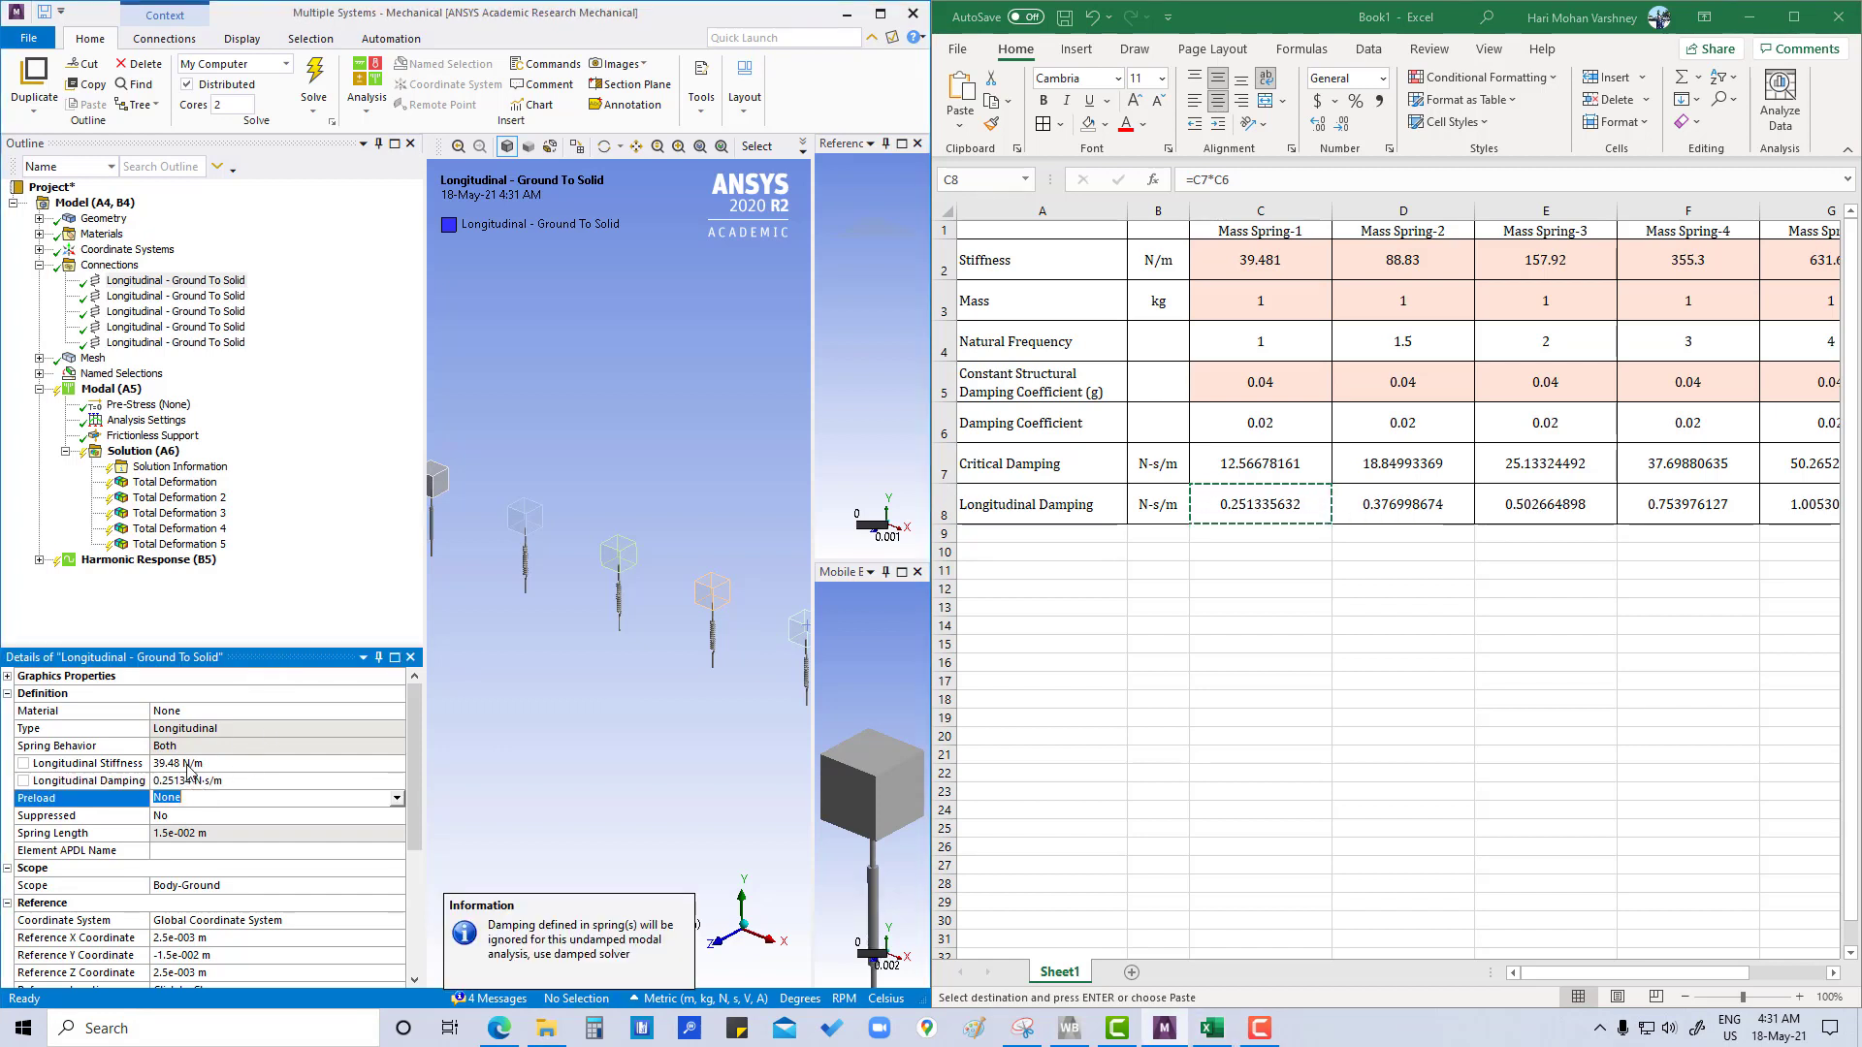
Set the second spring's longitudinal damping to 0.376998674 N·s/m, copied from cell D8
click(175, 295)
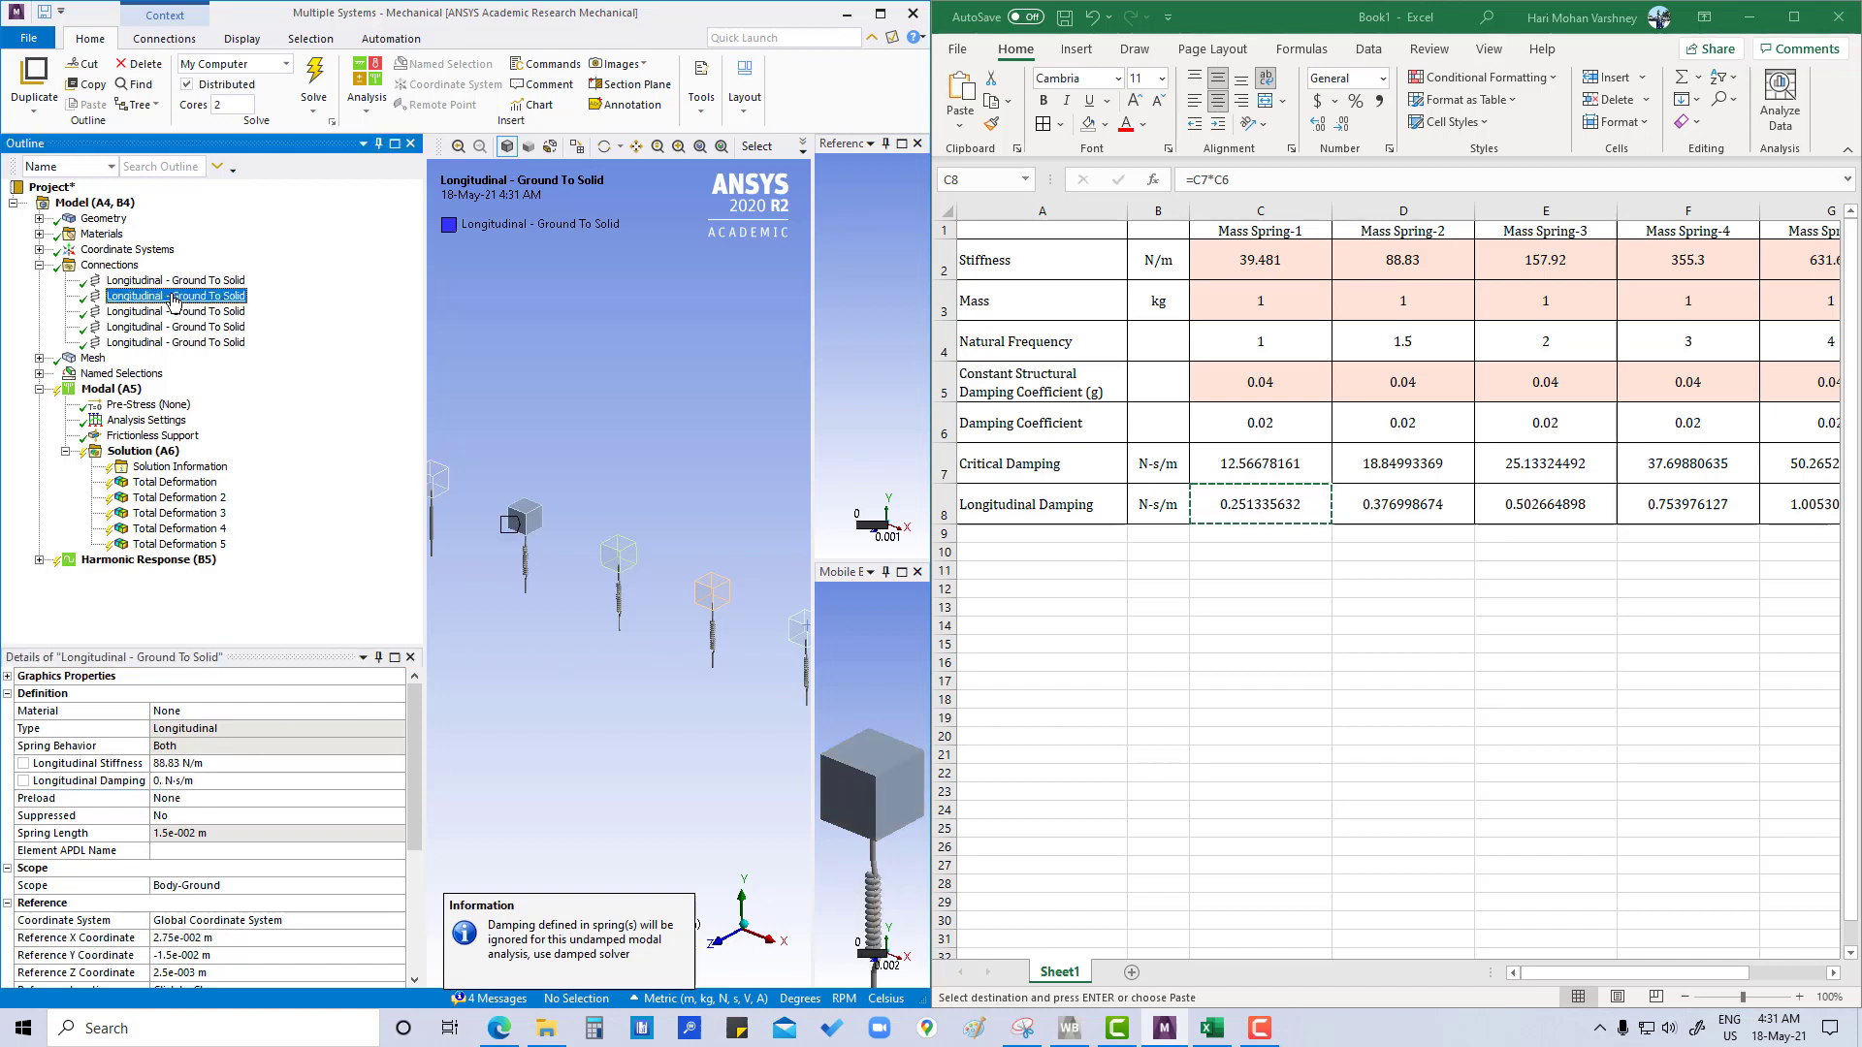
click(1404, 510)
key(ctrl+c)
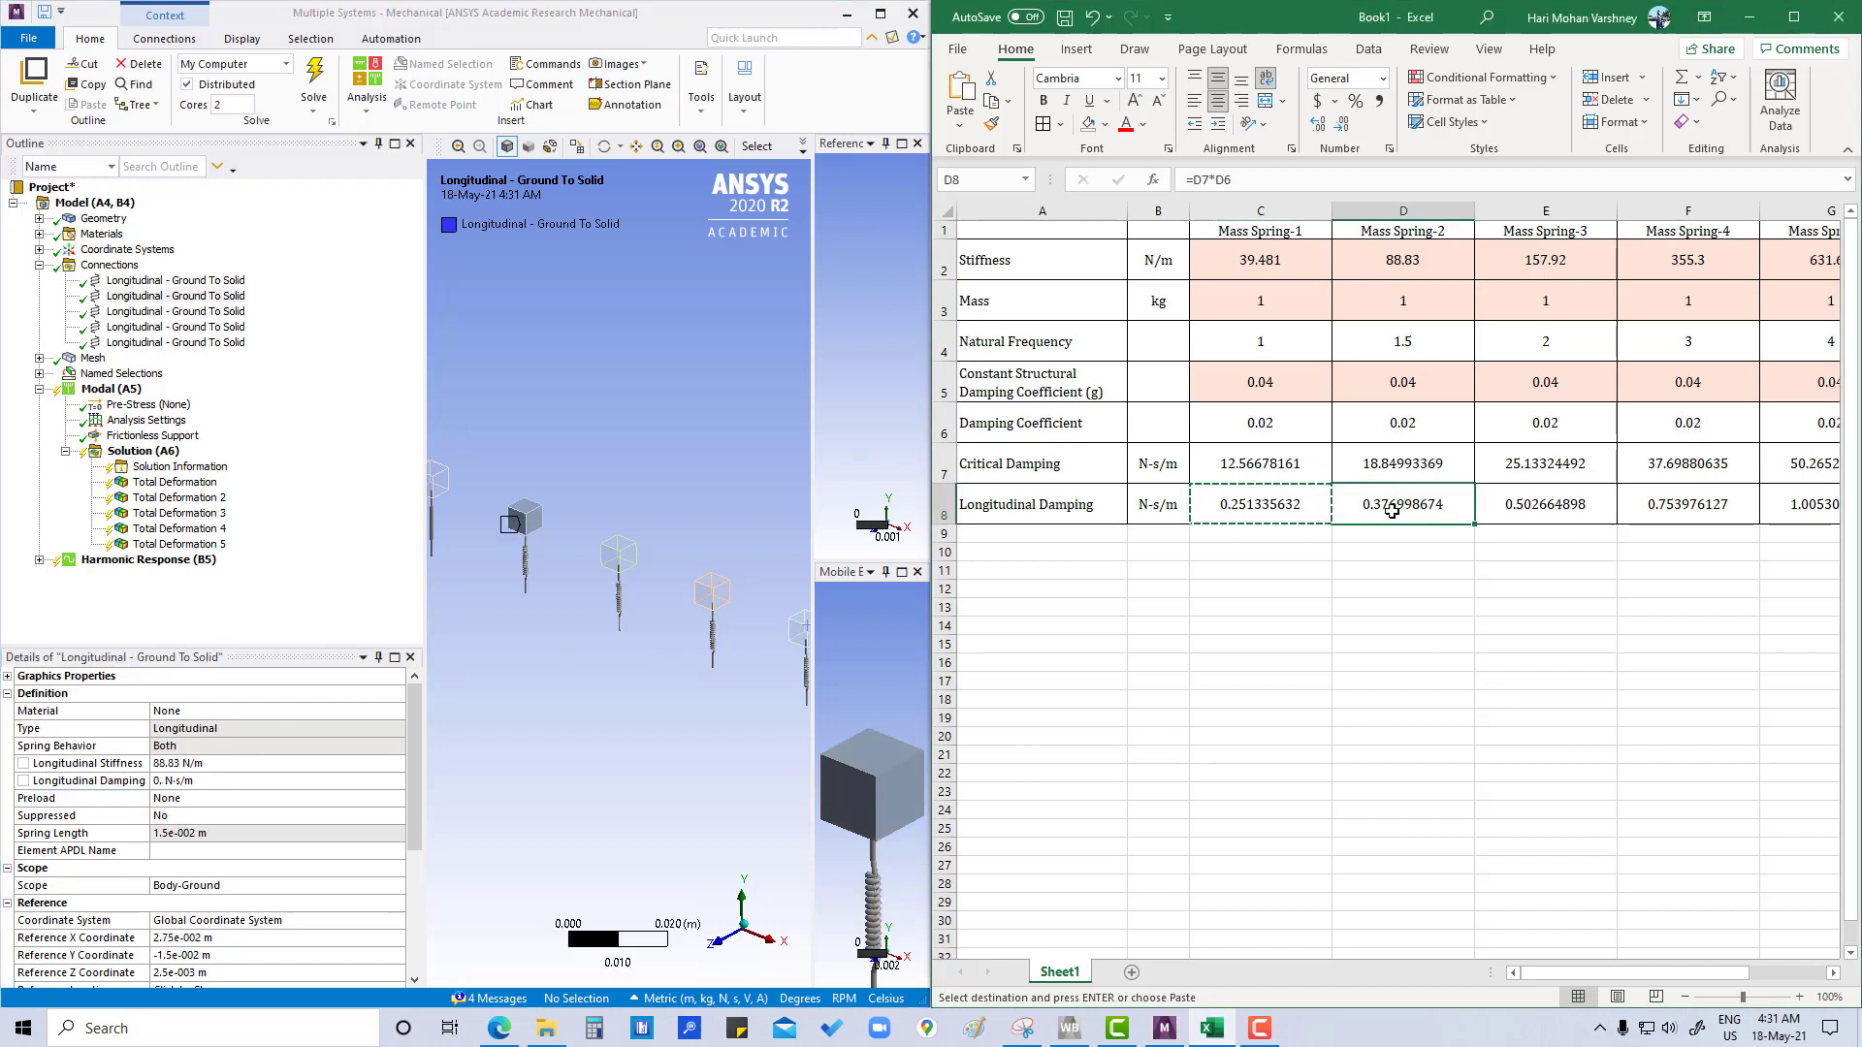
click(175, 782)
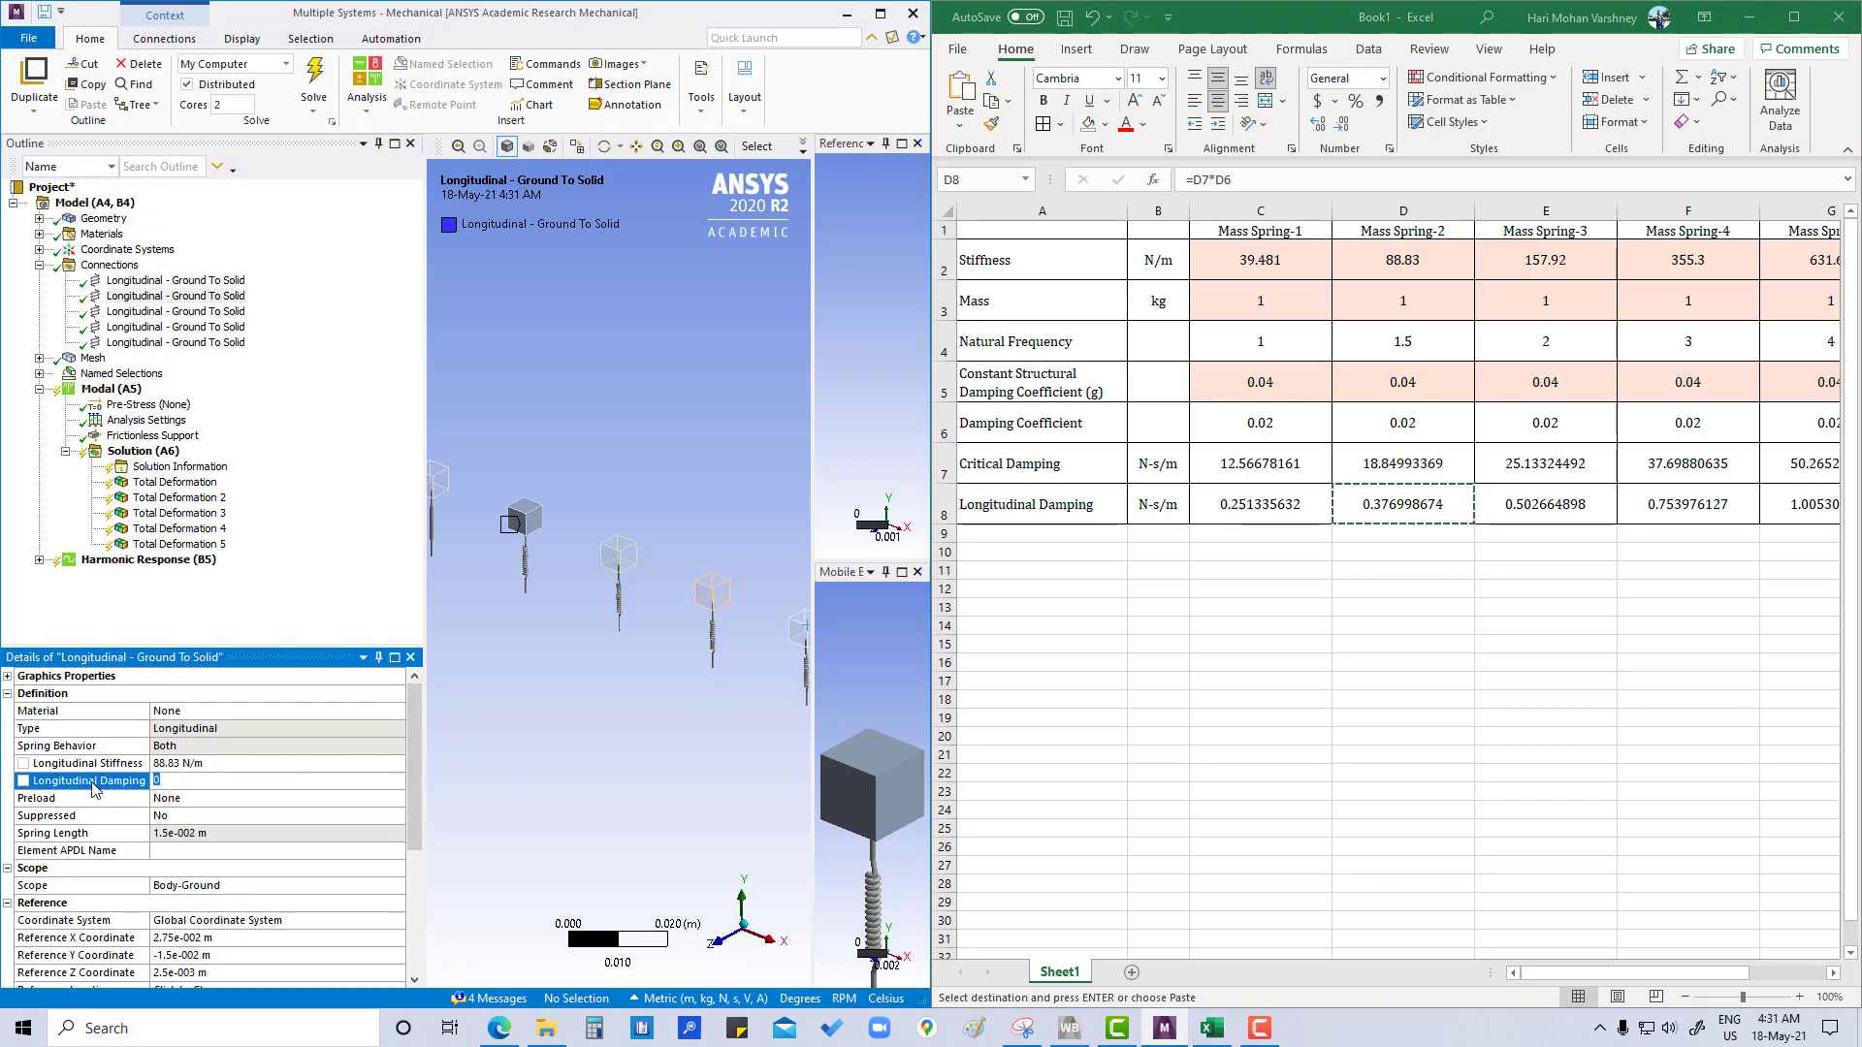
key(ctrl+v)
key(Return)
Set the third spring's longitudinal damping to 0.502664898 N·s/m, copied from cell E8
click(175, 312)
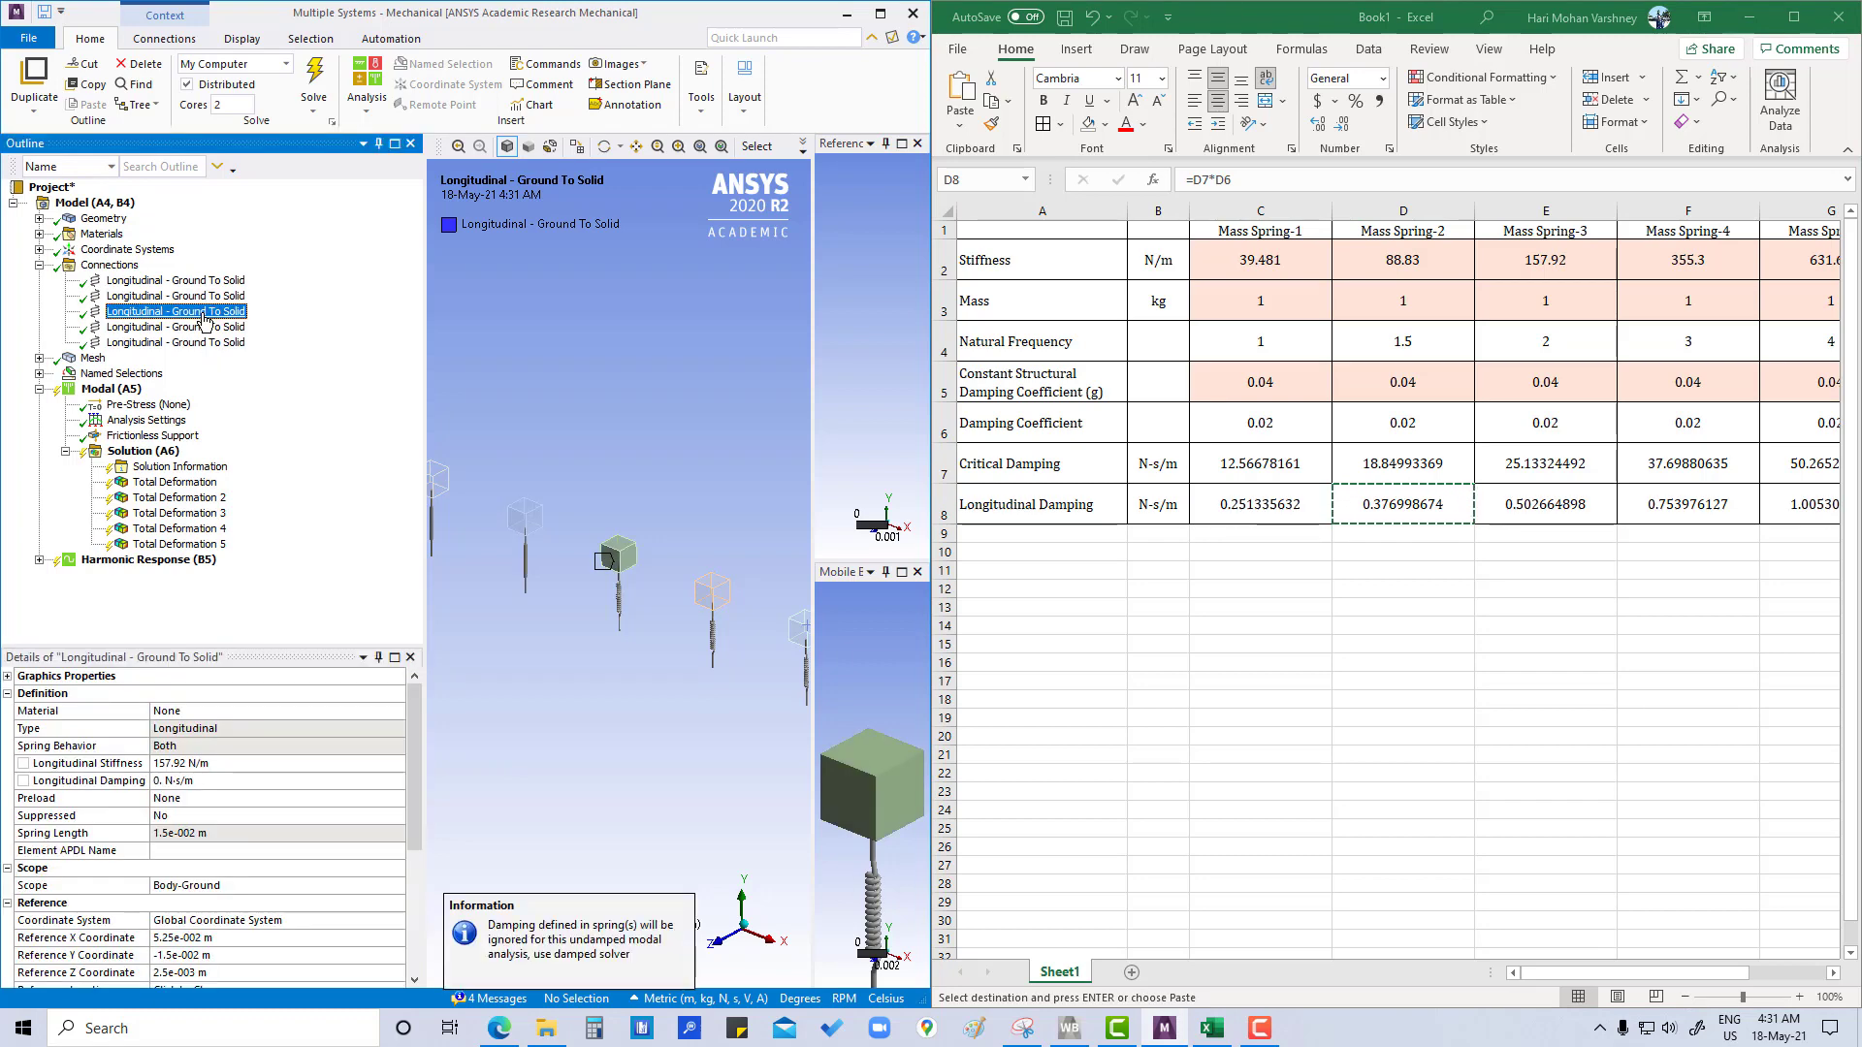
click(1543, 506)
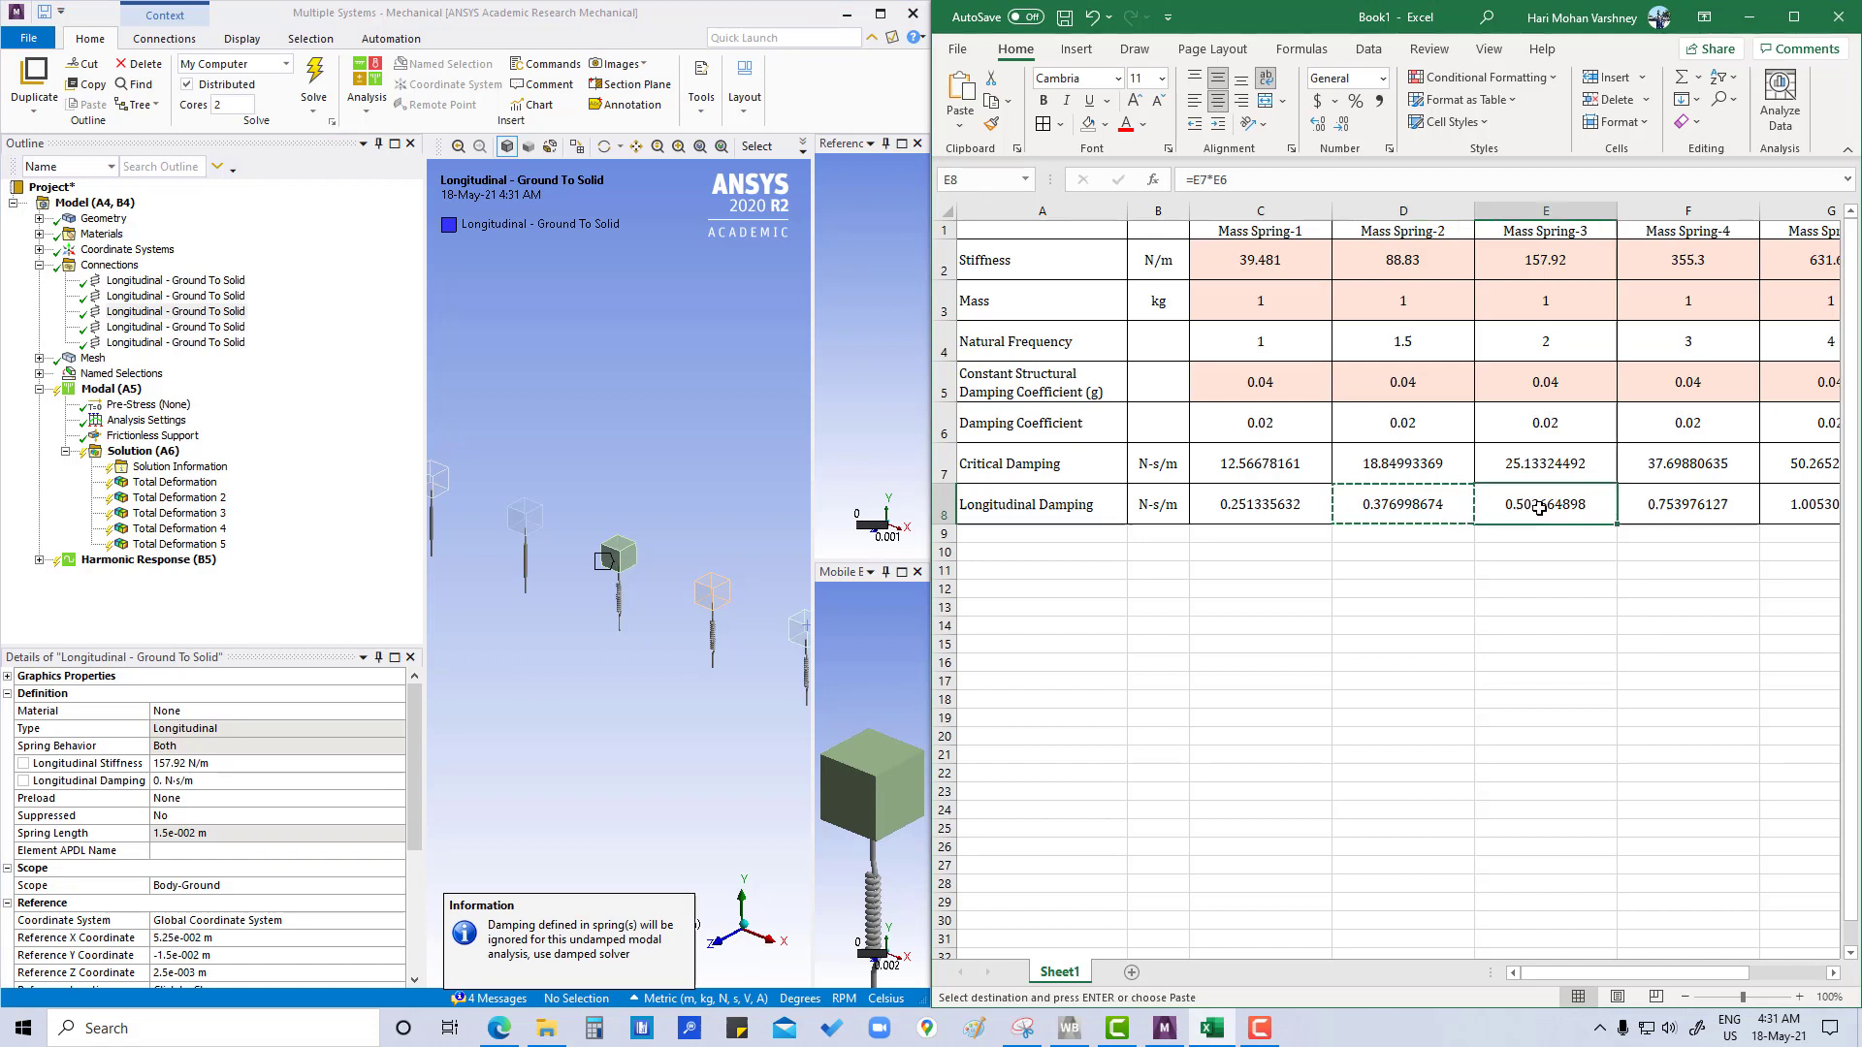
key(ctrl+c)
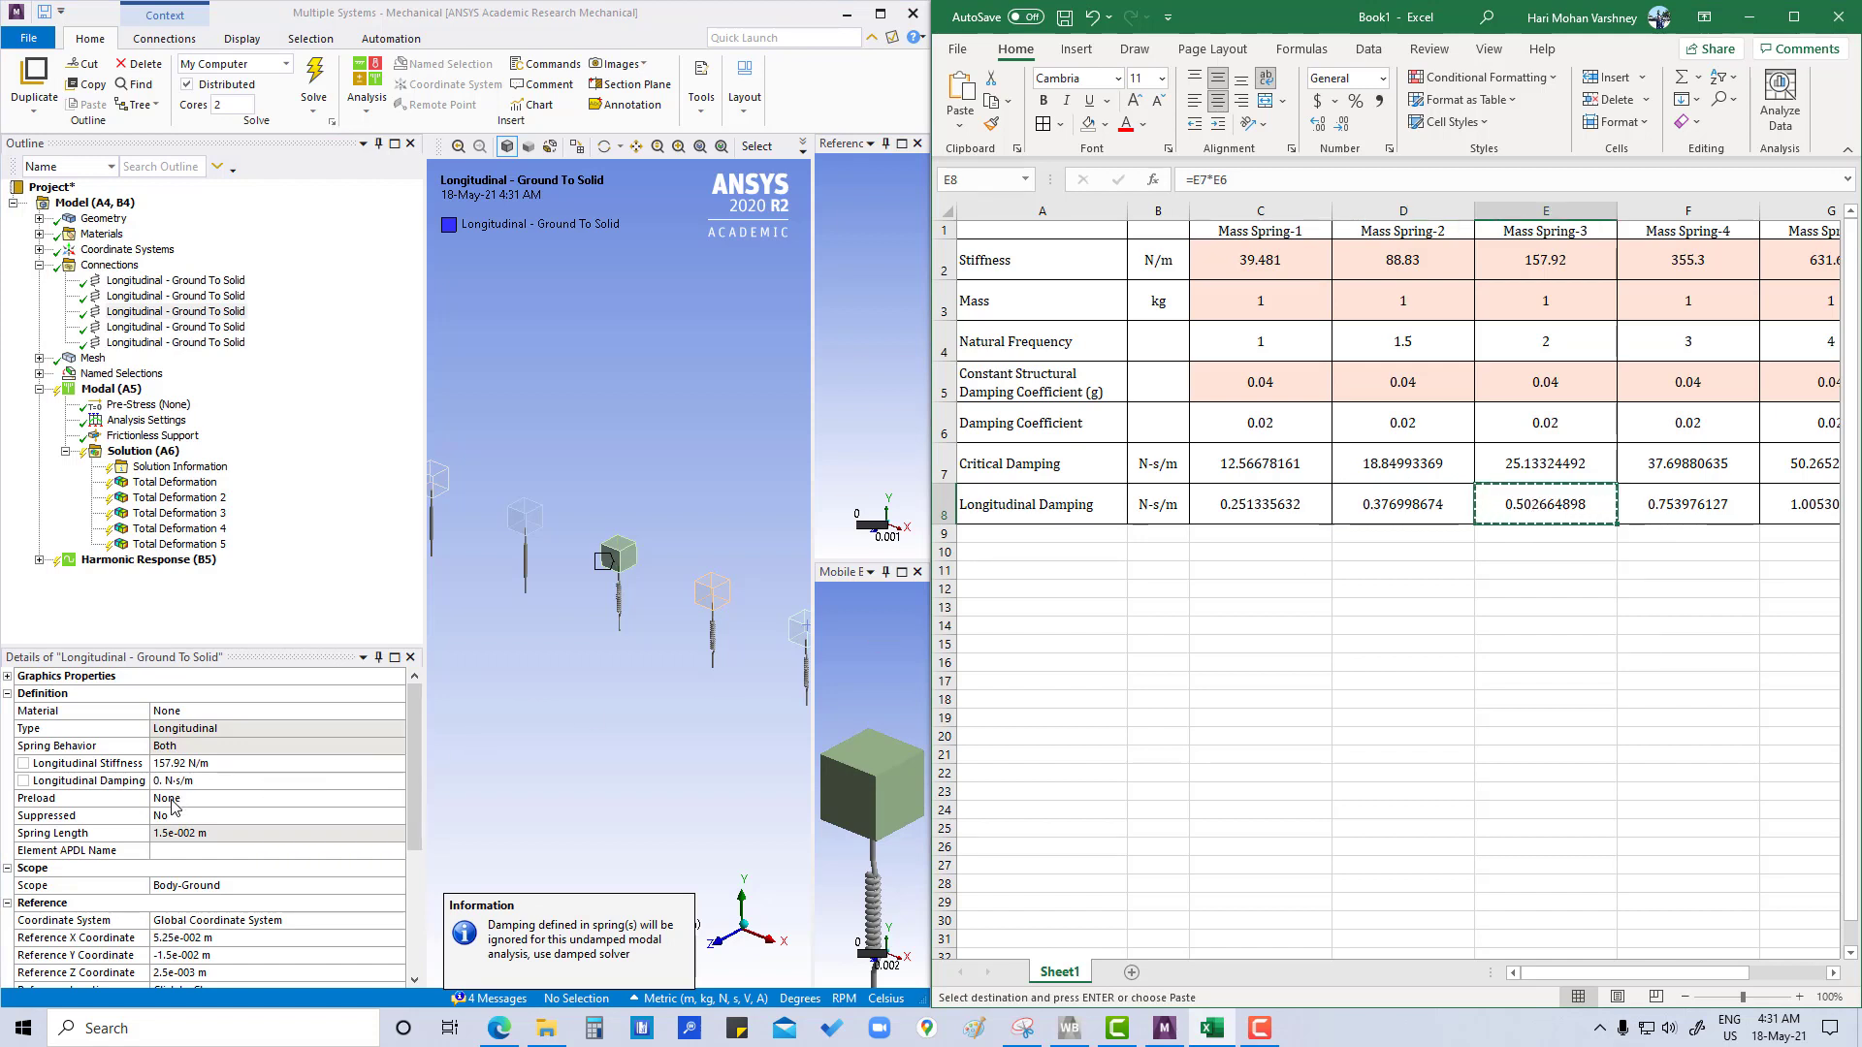
click(178, 799)
click(184, 782)
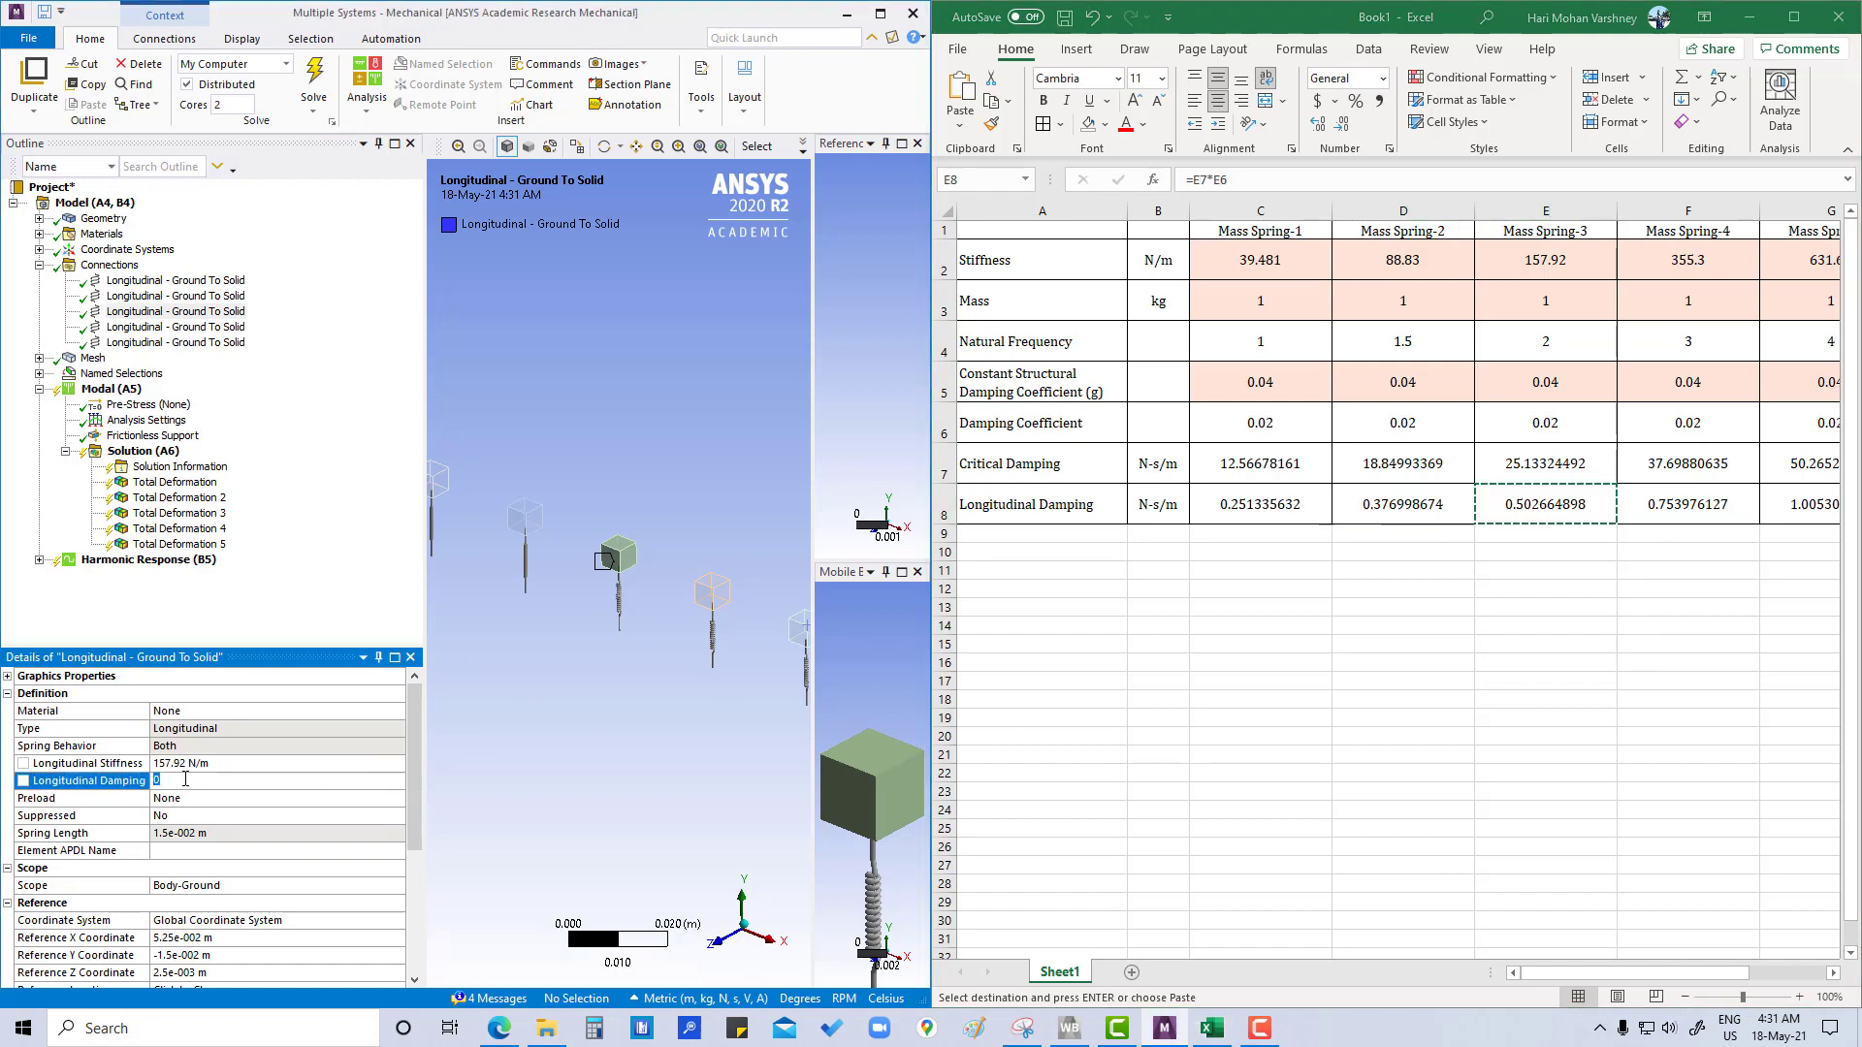
key(ctrl+v)
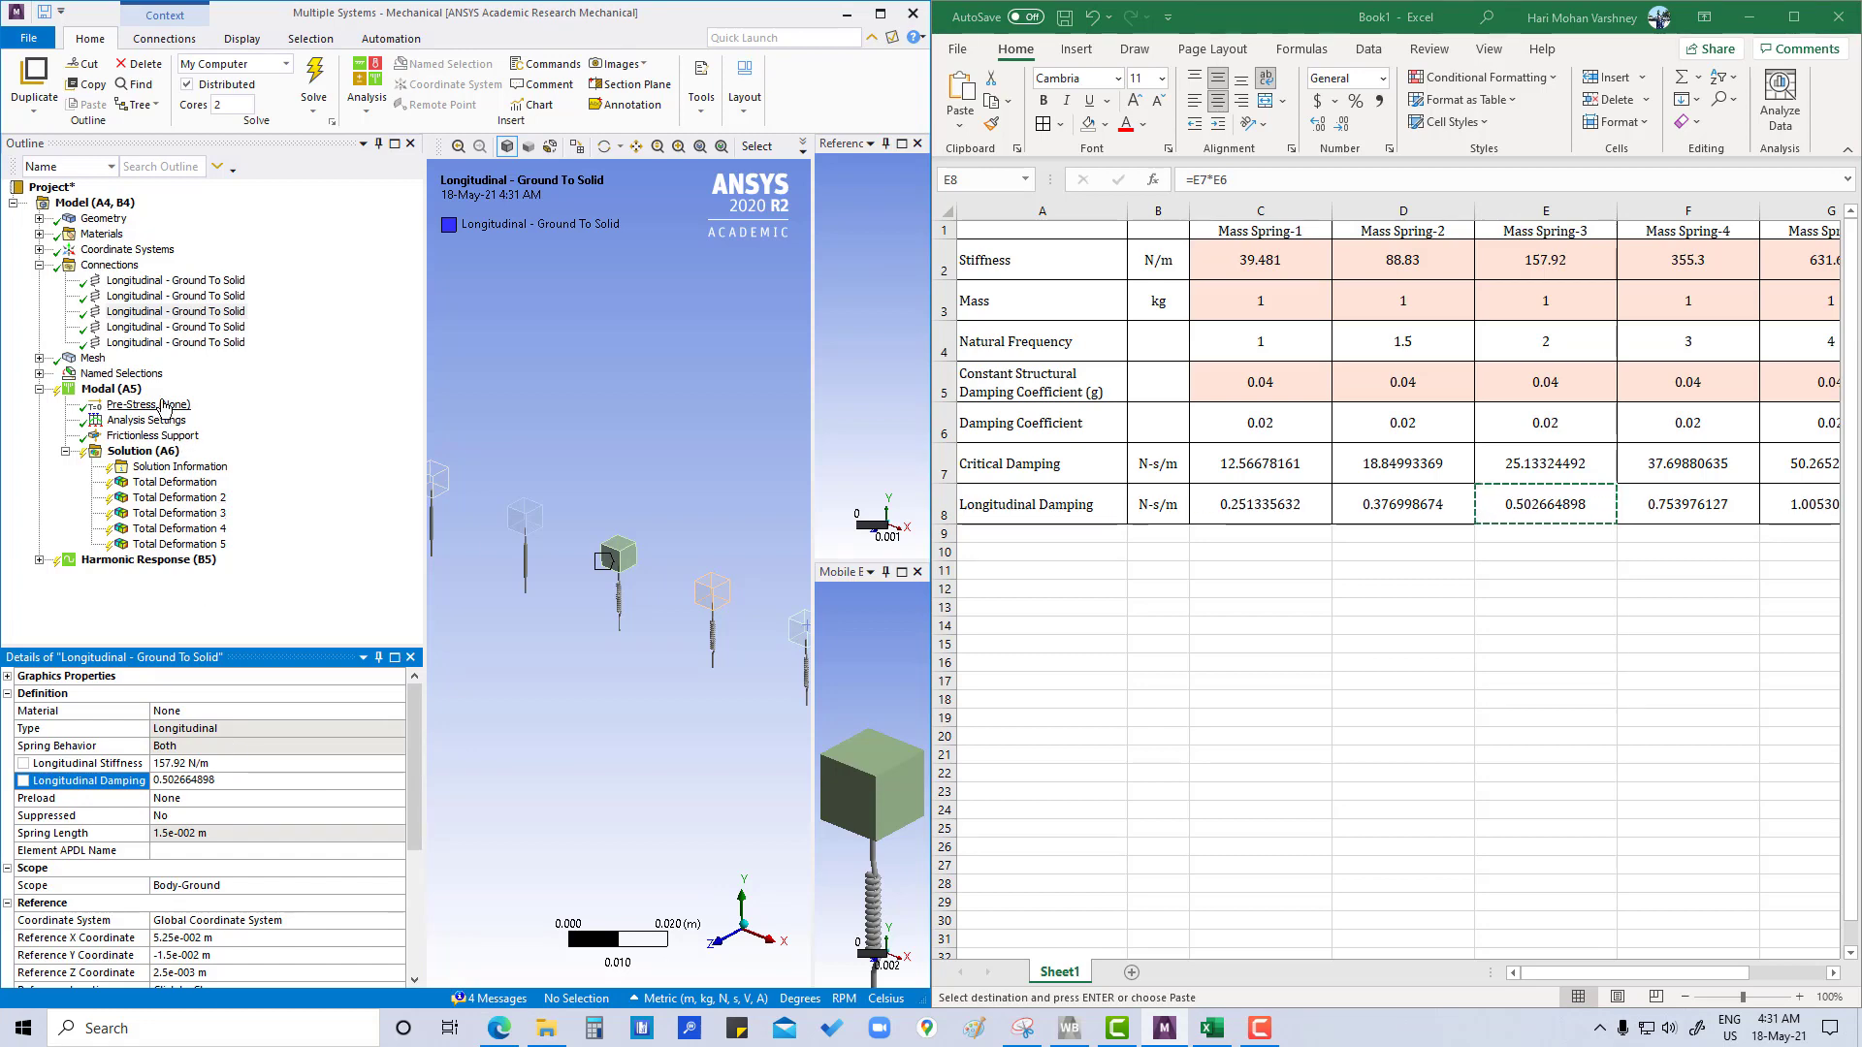
Paste 0.75398 N·s/m from cell F8 into the fourth spring's longitudinal damping
click(175, 325)
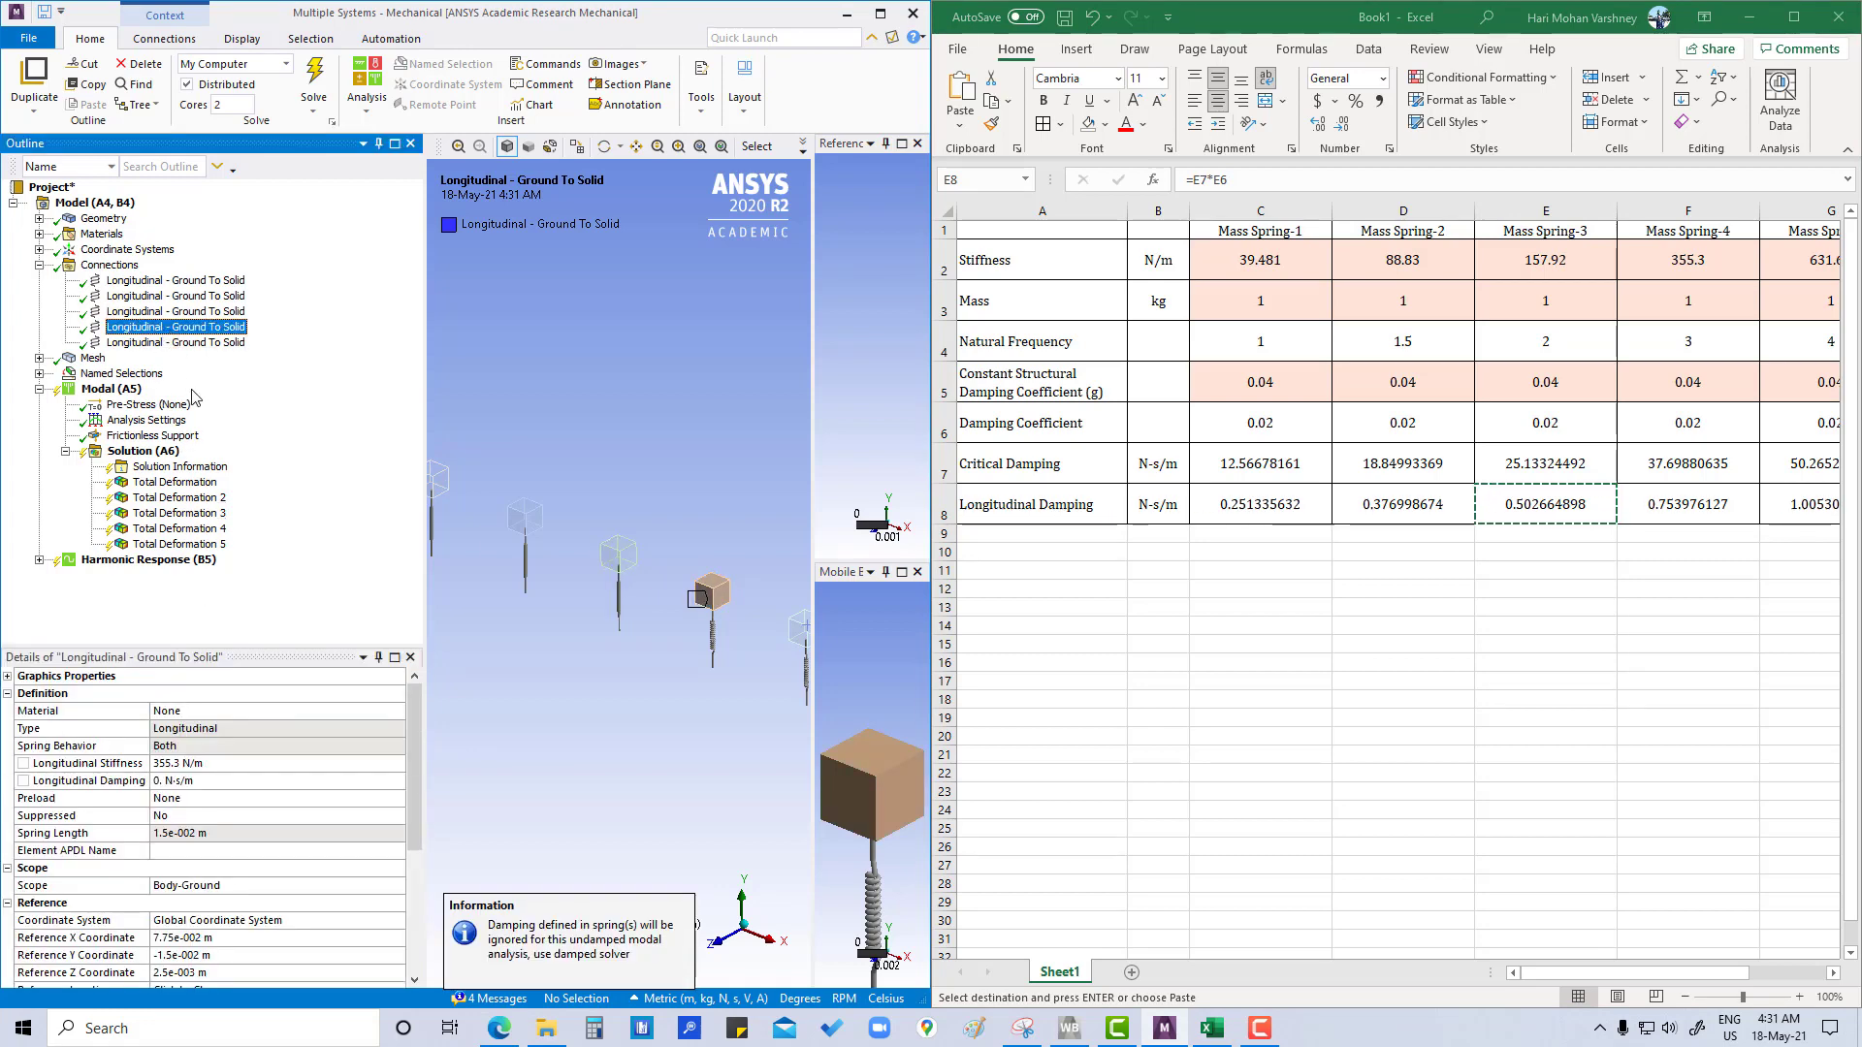
click(1685, 505)
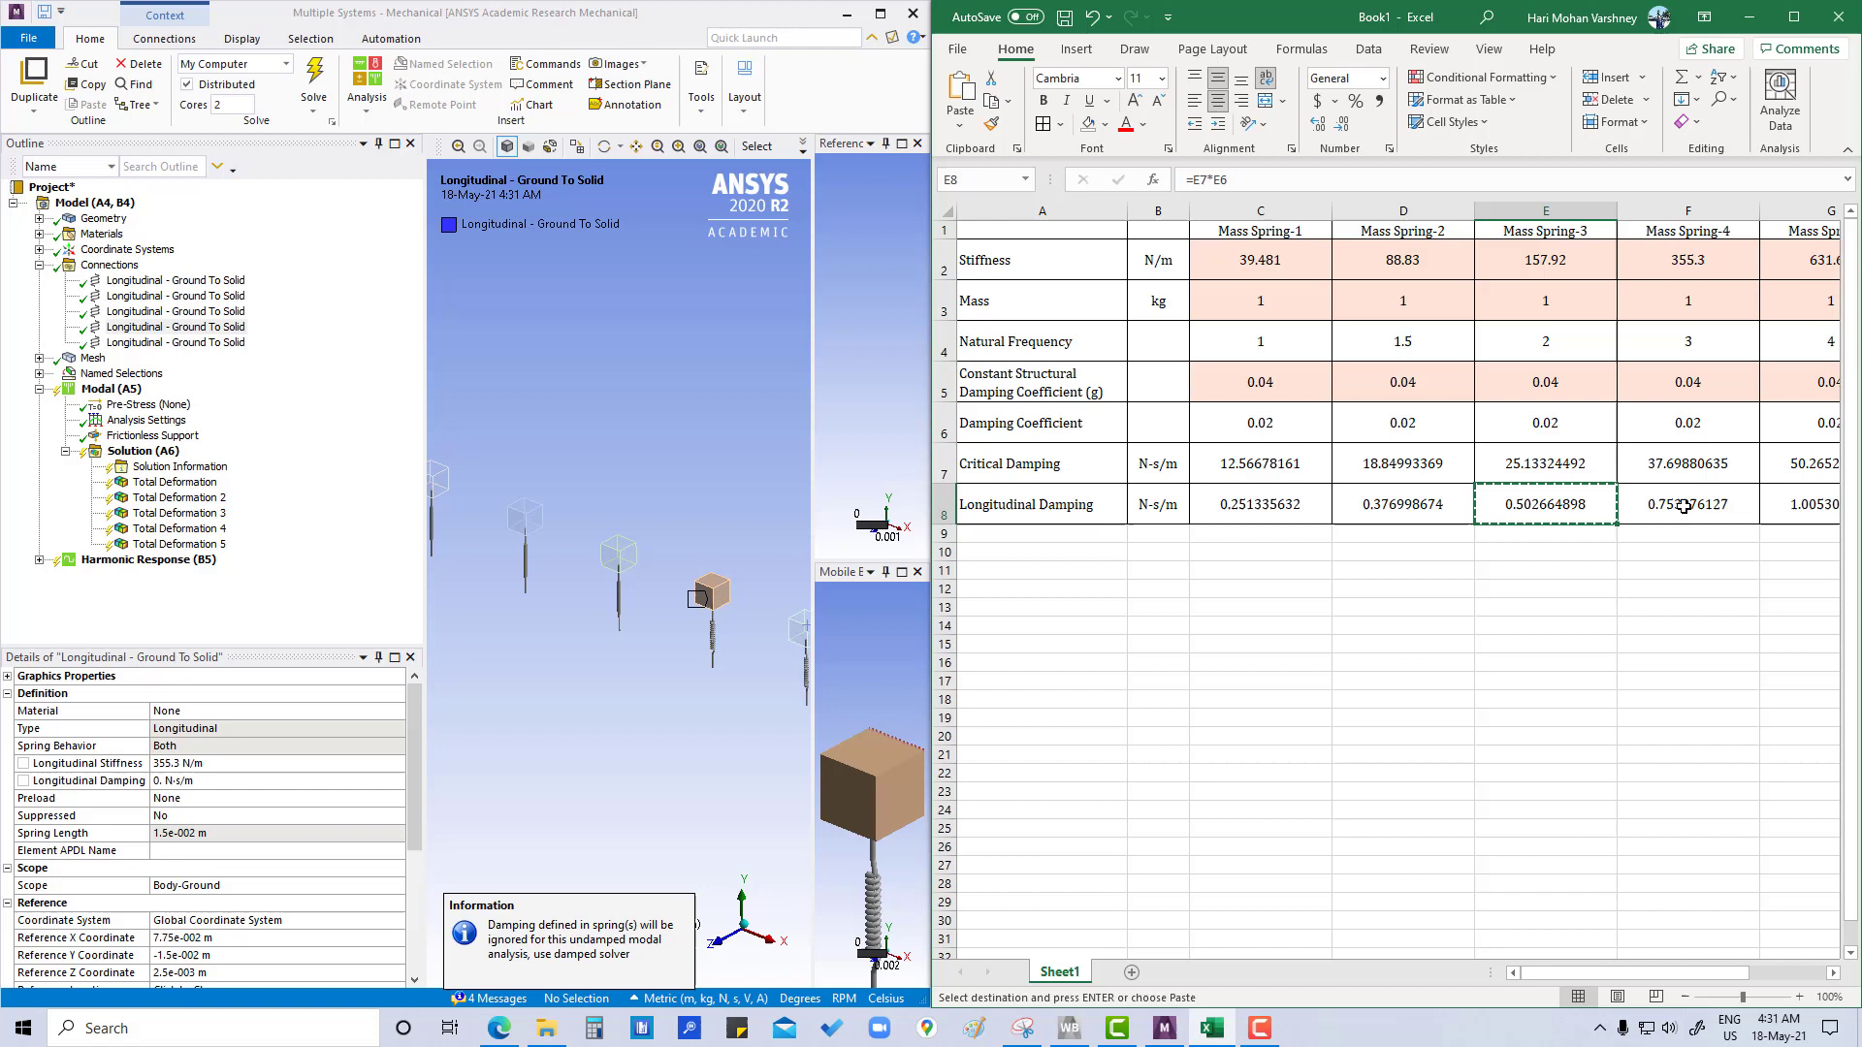
click(1685, 505)
key(ctrl+c)
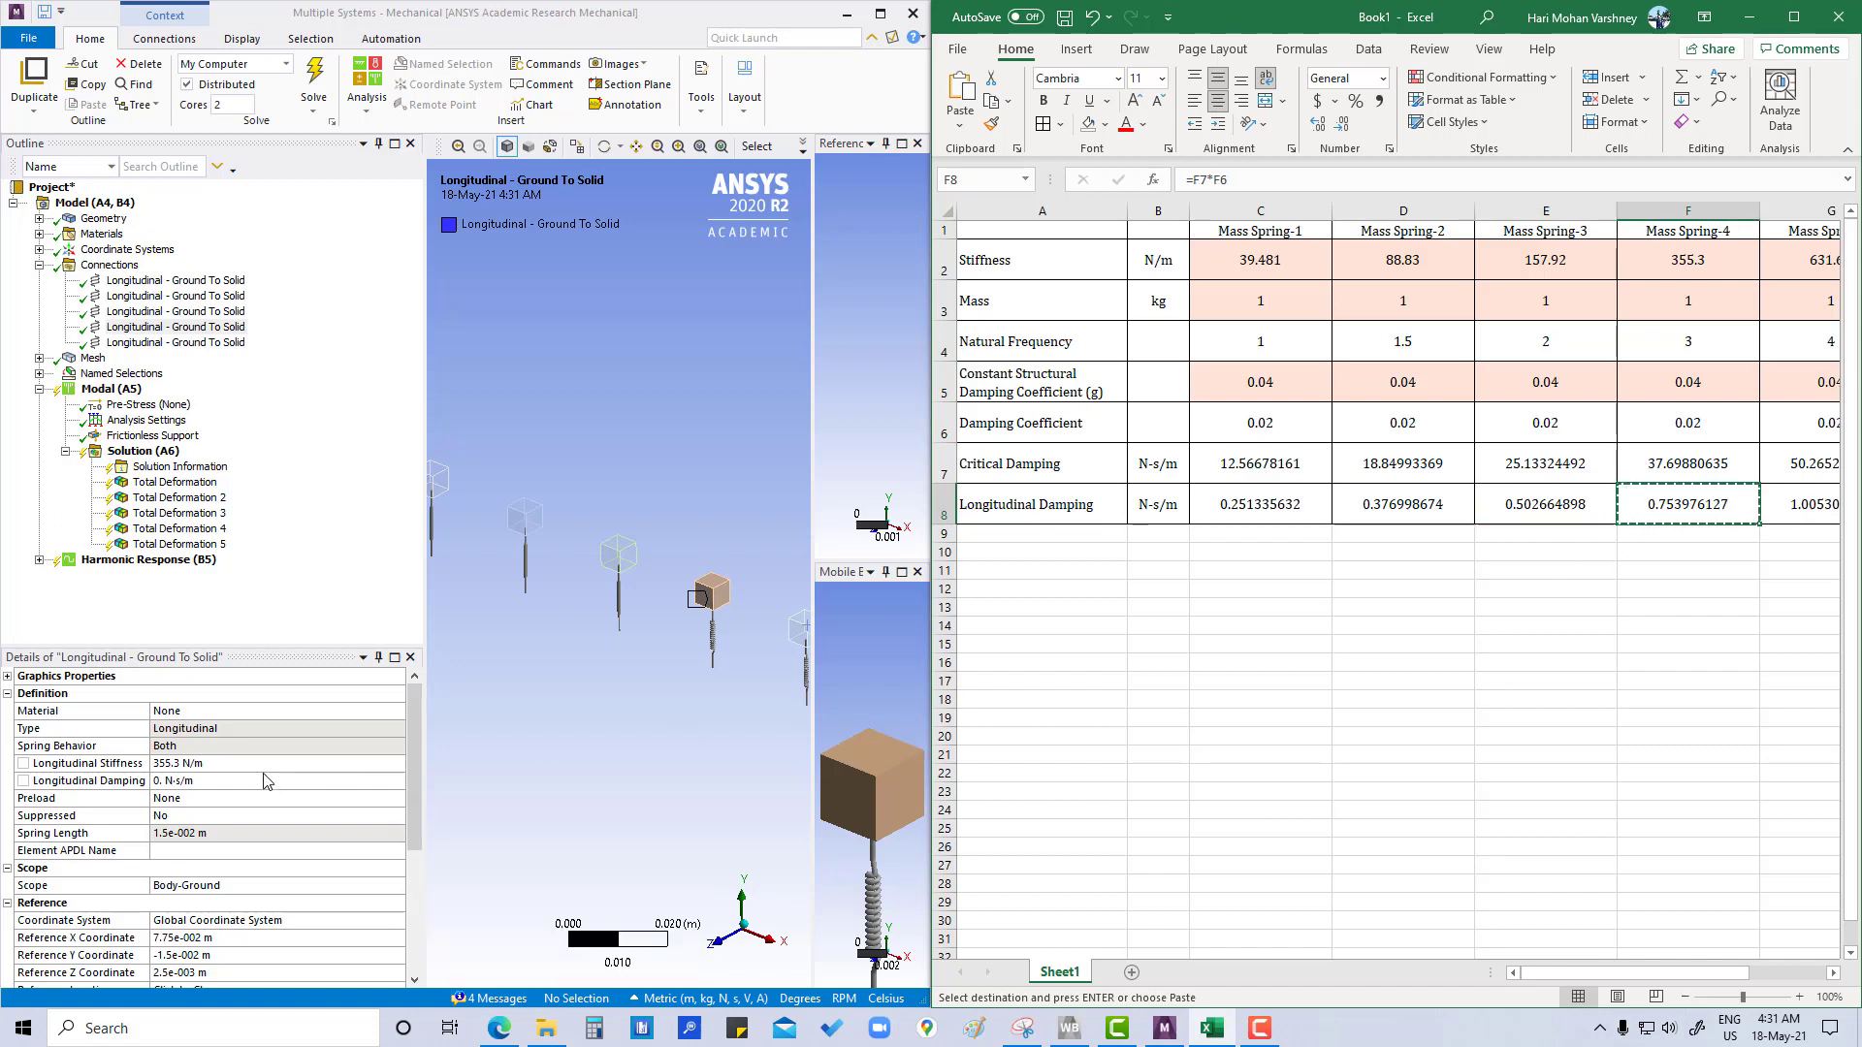
click(200, 781)
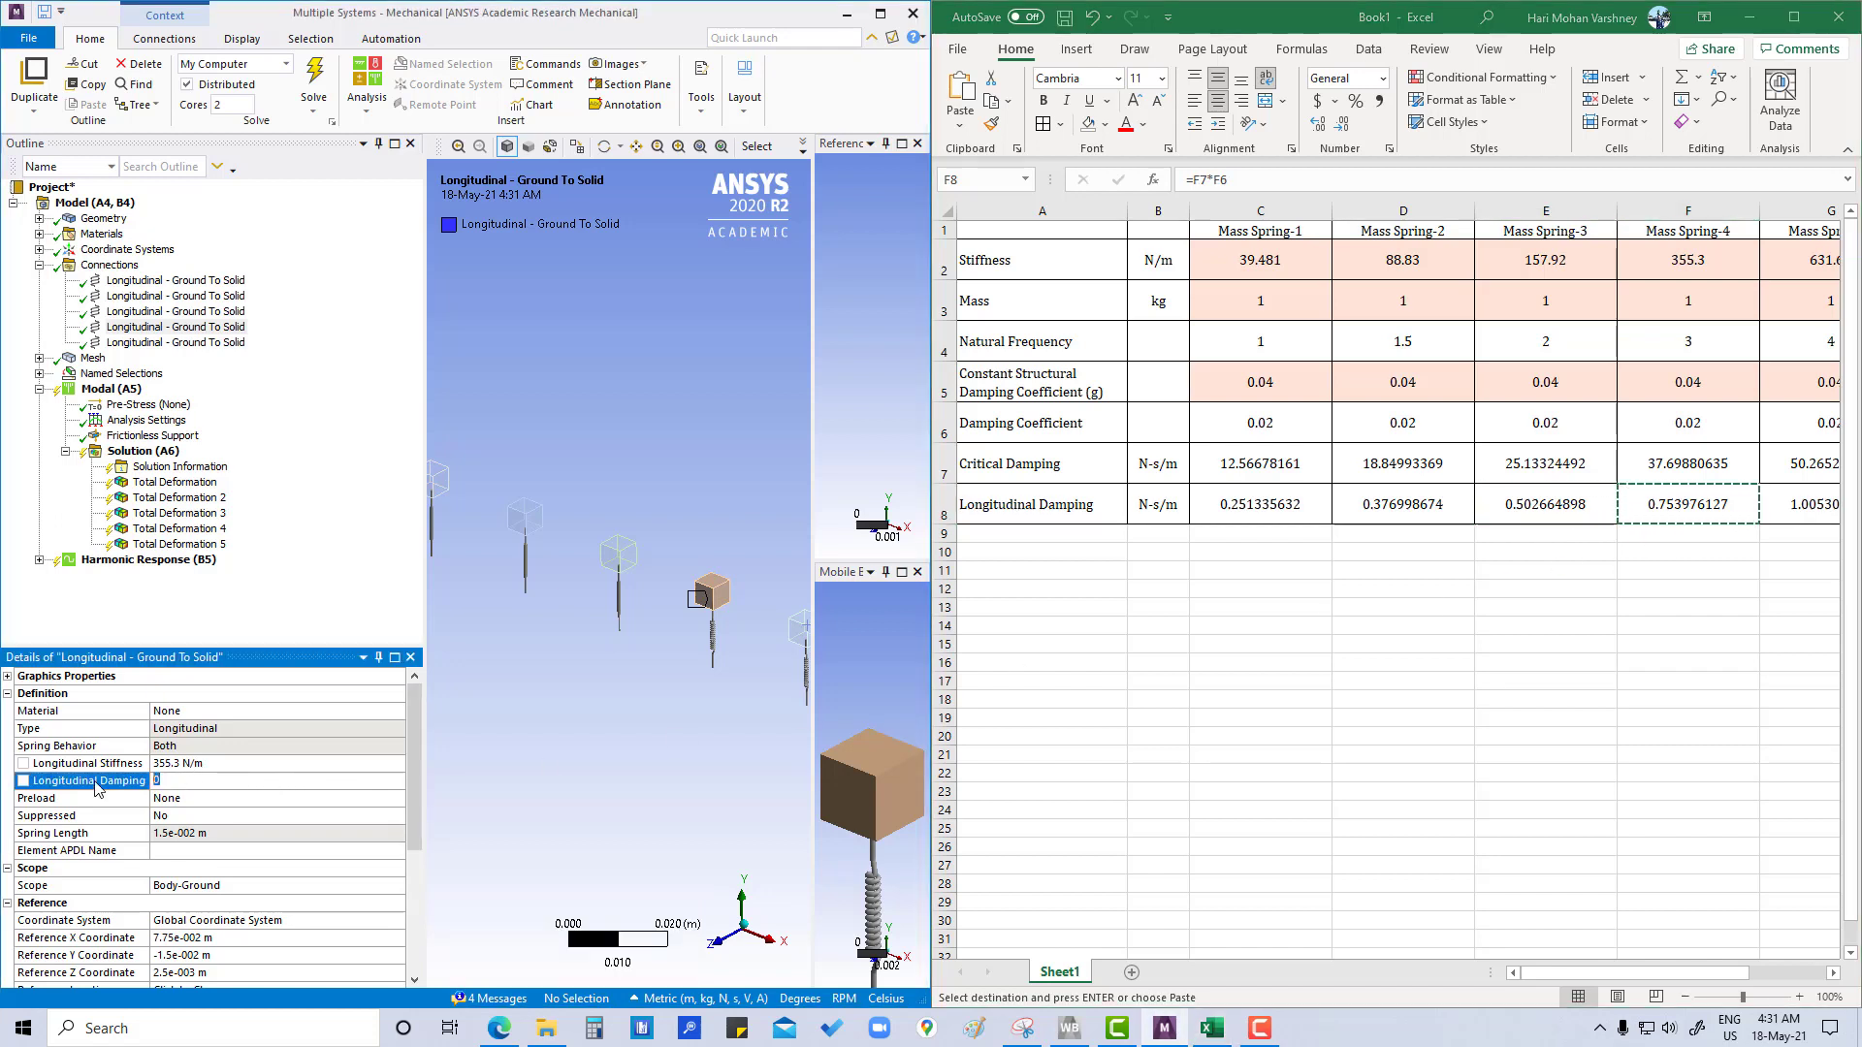
key(ctrl+v)
Paste 1.0053 N·s/m from cell G8 into the fifth spring's longitudinal damping
click(1848, 530)
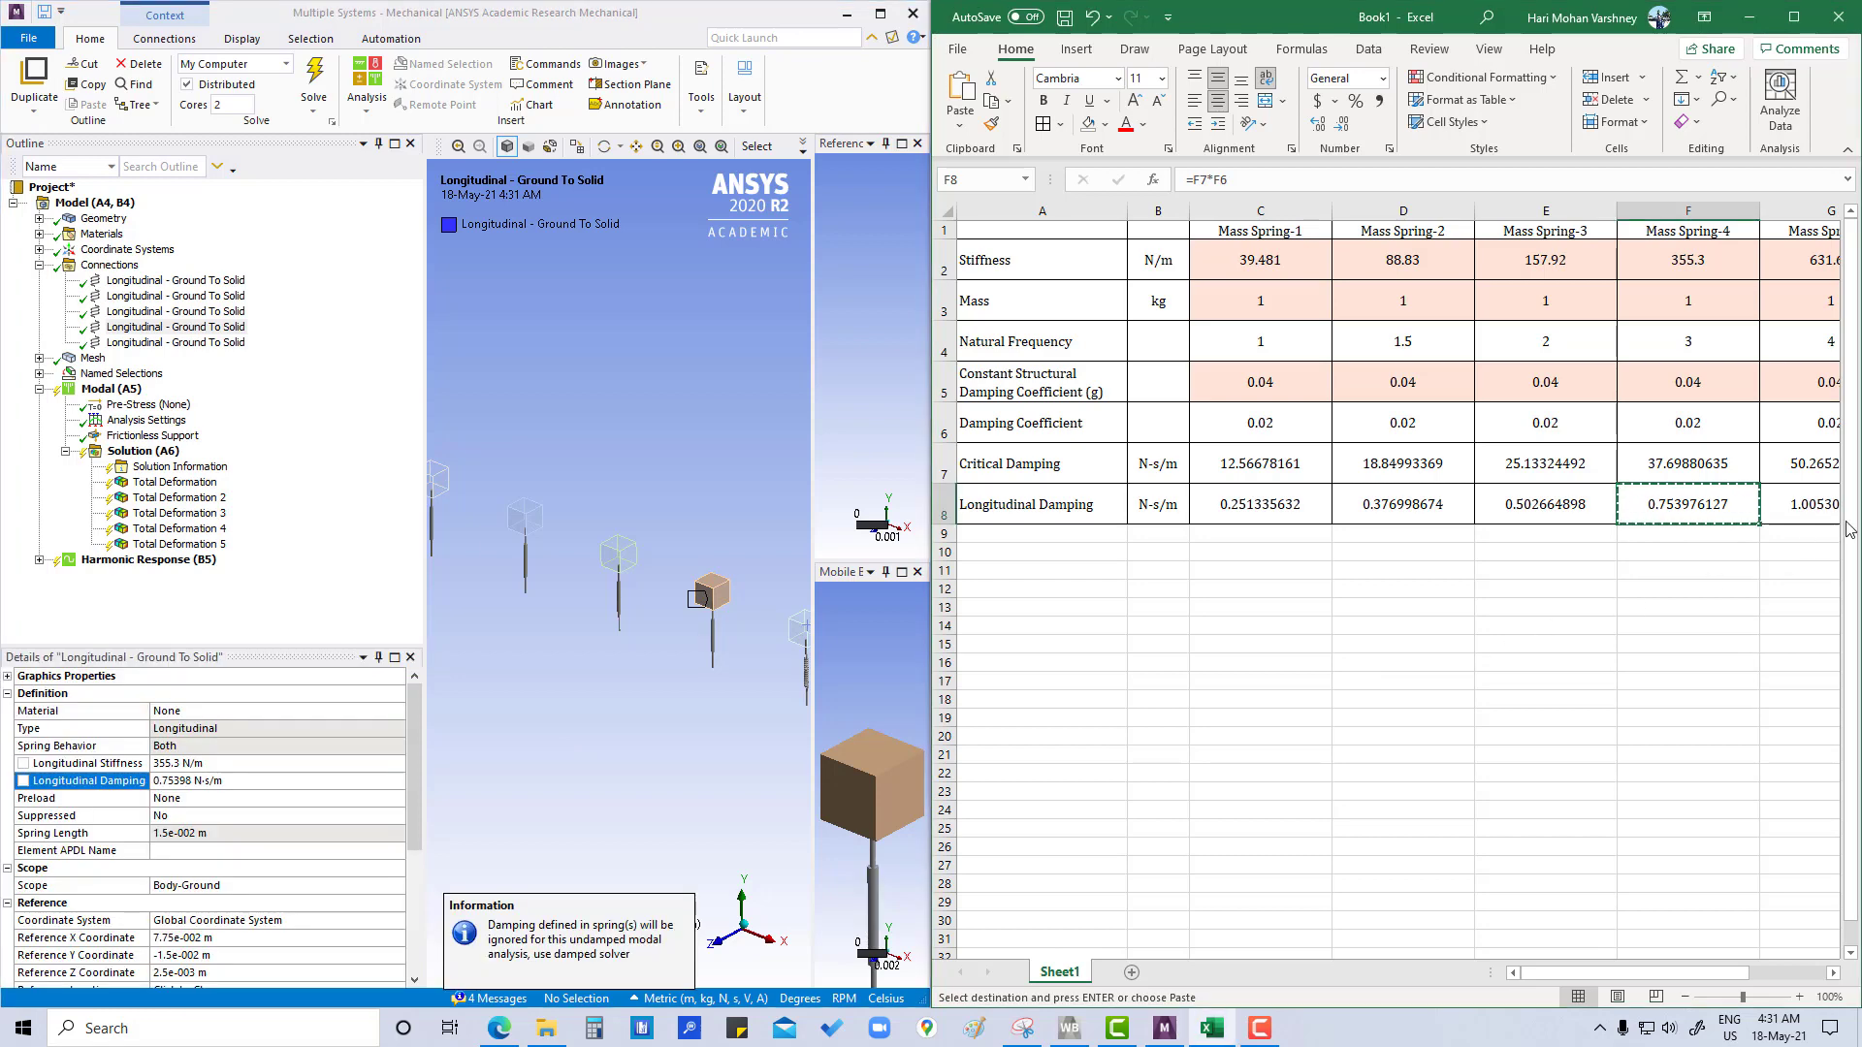
click(1814, 507)
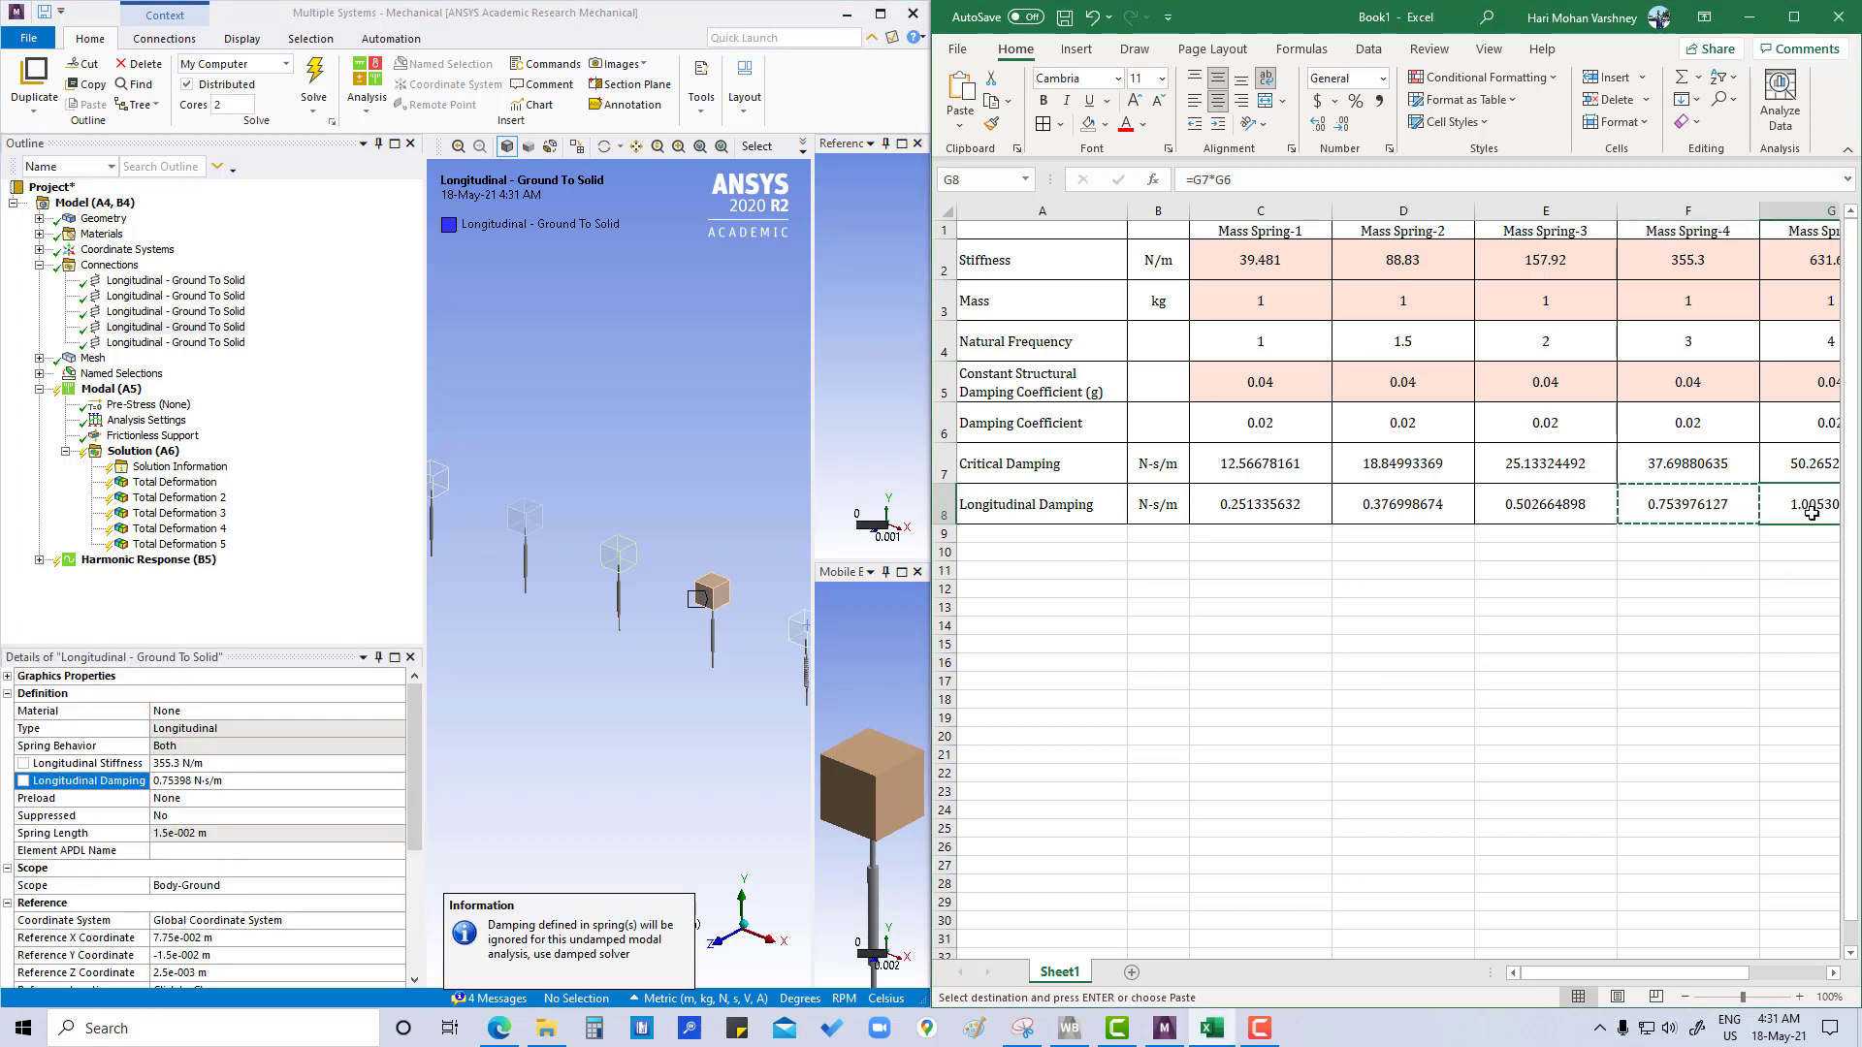
key(ctrl+c)
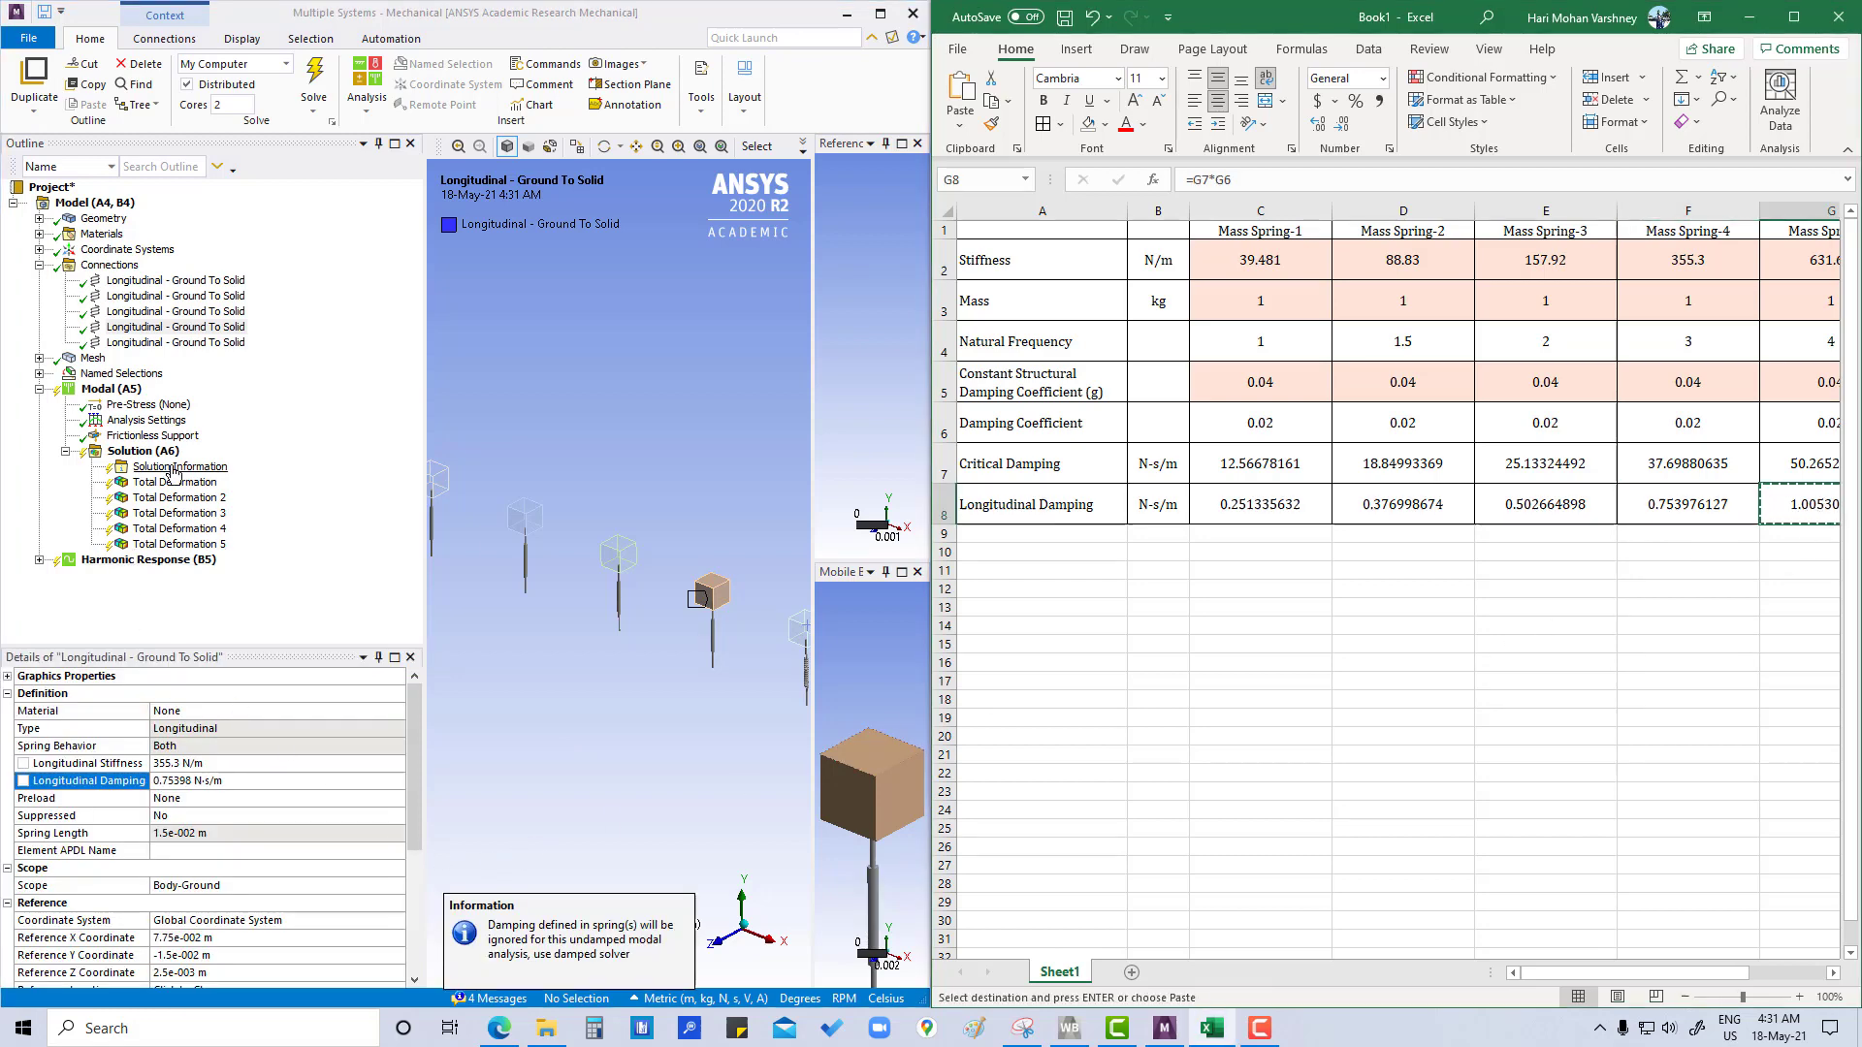
click(177, 342)
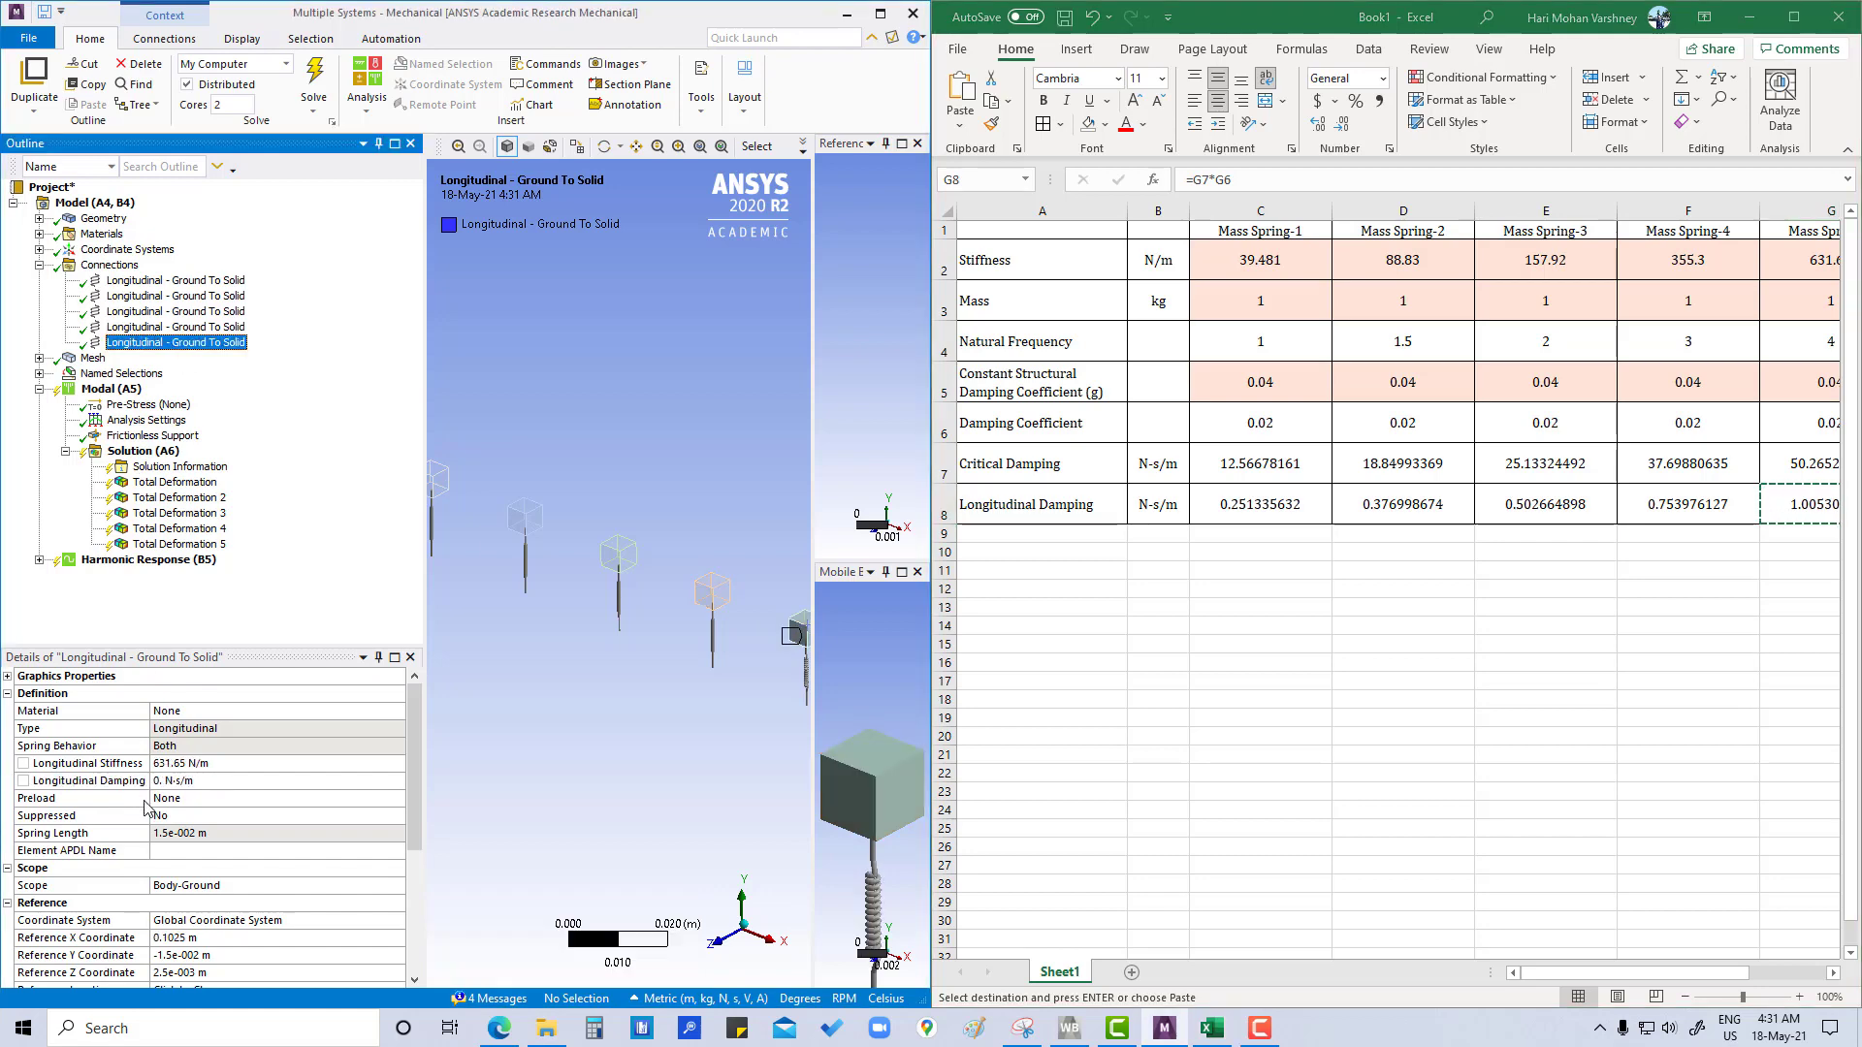
click(200, 780)
key(ctrl+v)
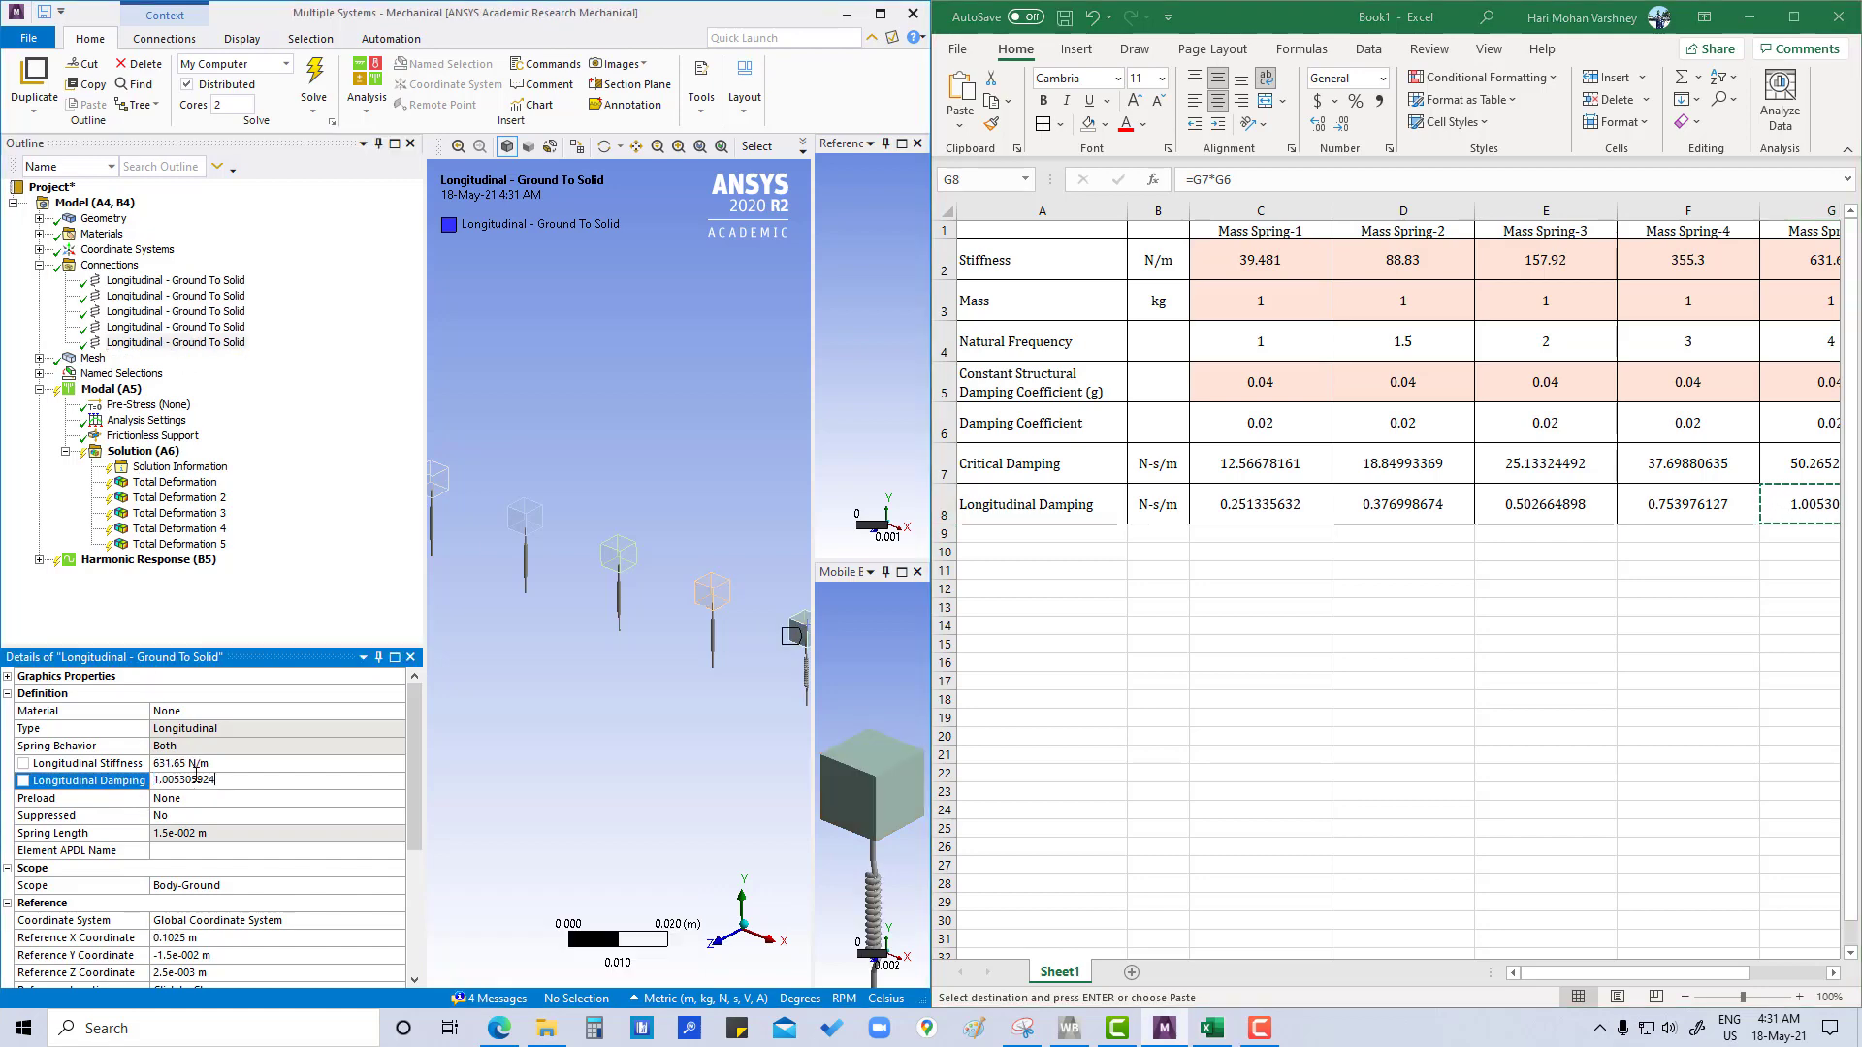
key(Return)
click(171, 387)
click(176, 332)
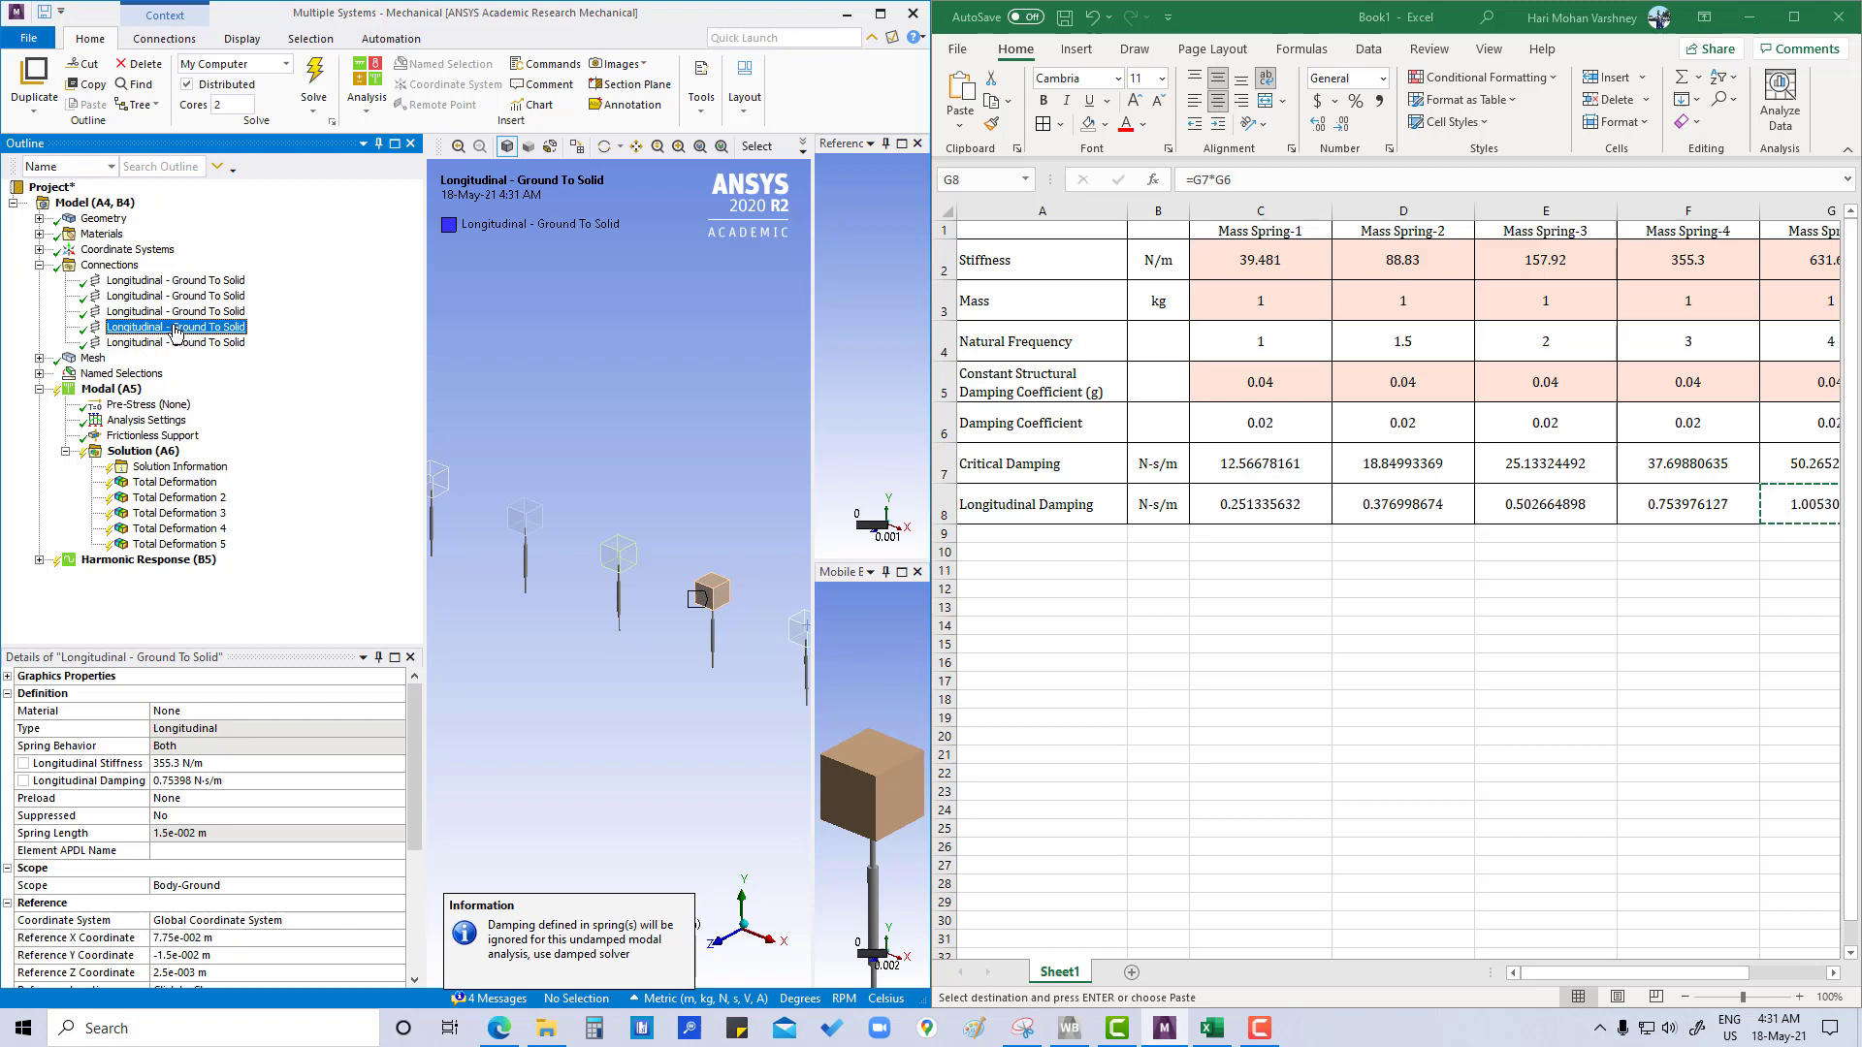
Maximize Mechanical, resize the outline panel, and collapse the Connections list
click(879, 12)
mouse_move(849, 480)
mouse_down()
mouse_move(295, 481)
mouse_move(315, 481)
mouse_up()
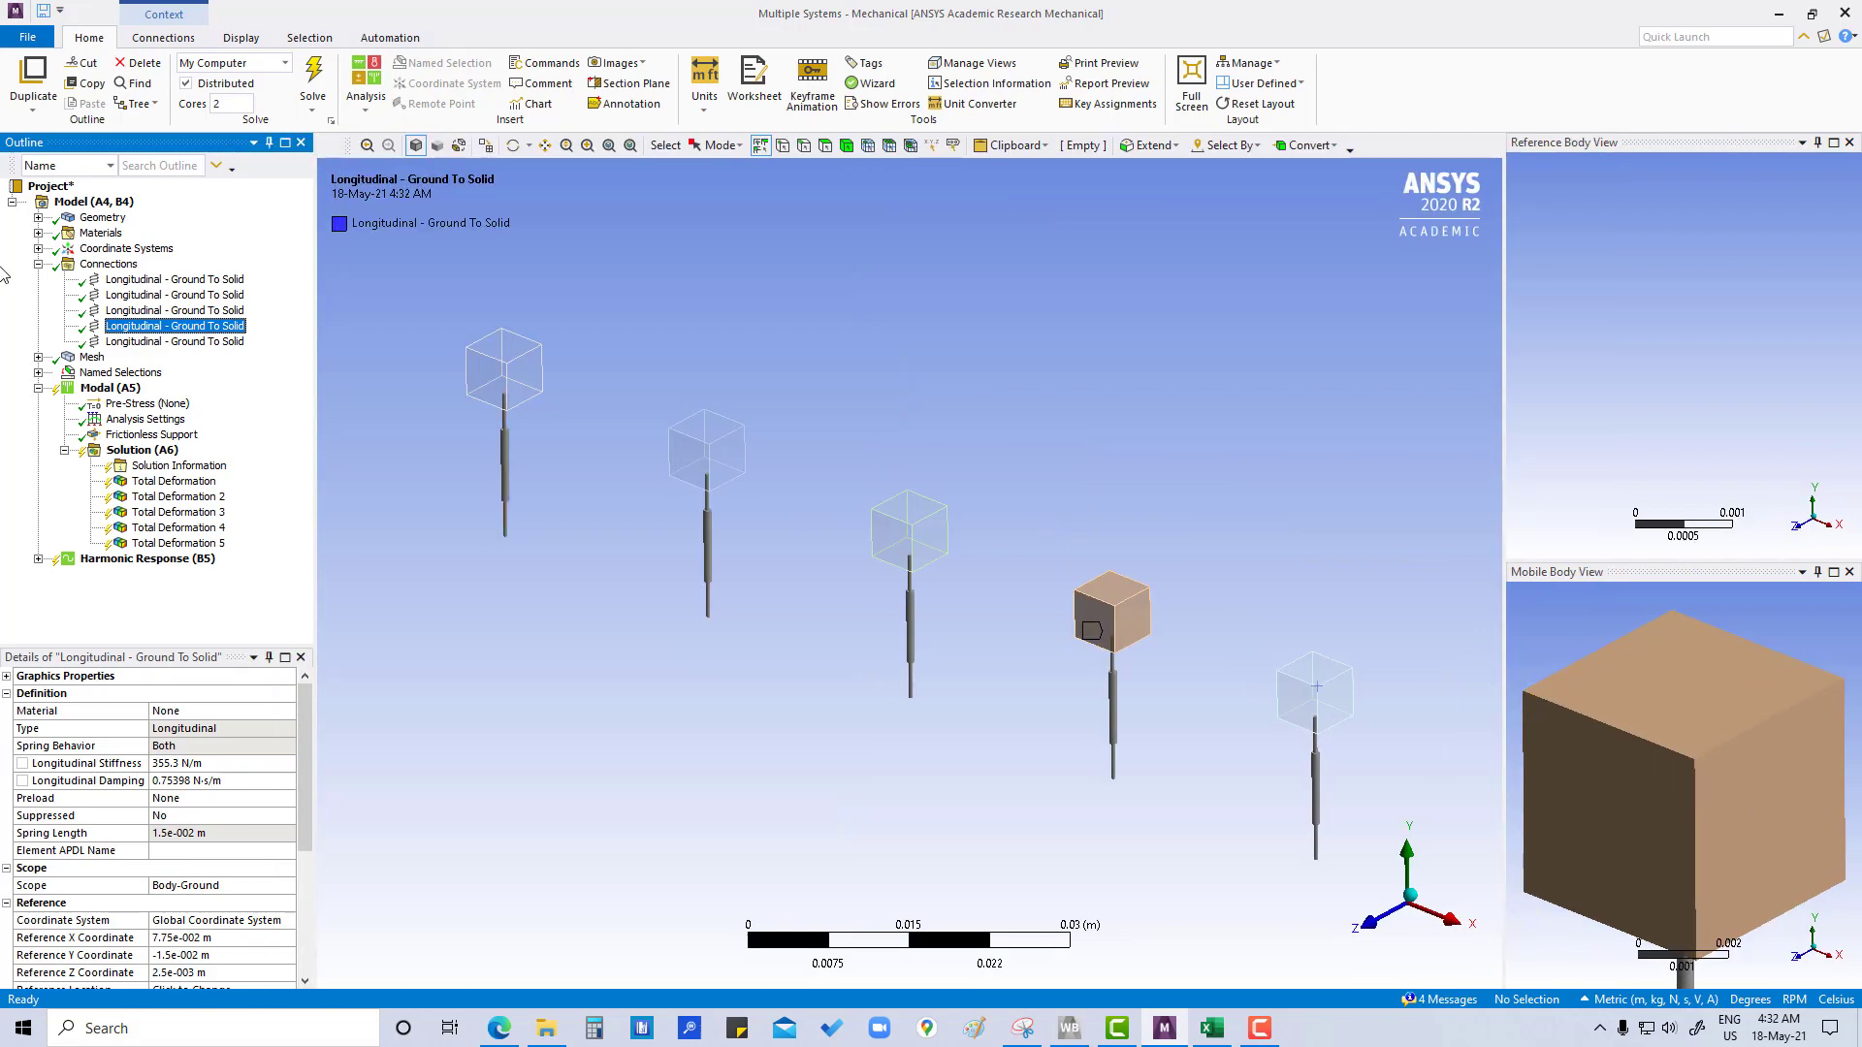
click(40, 265)
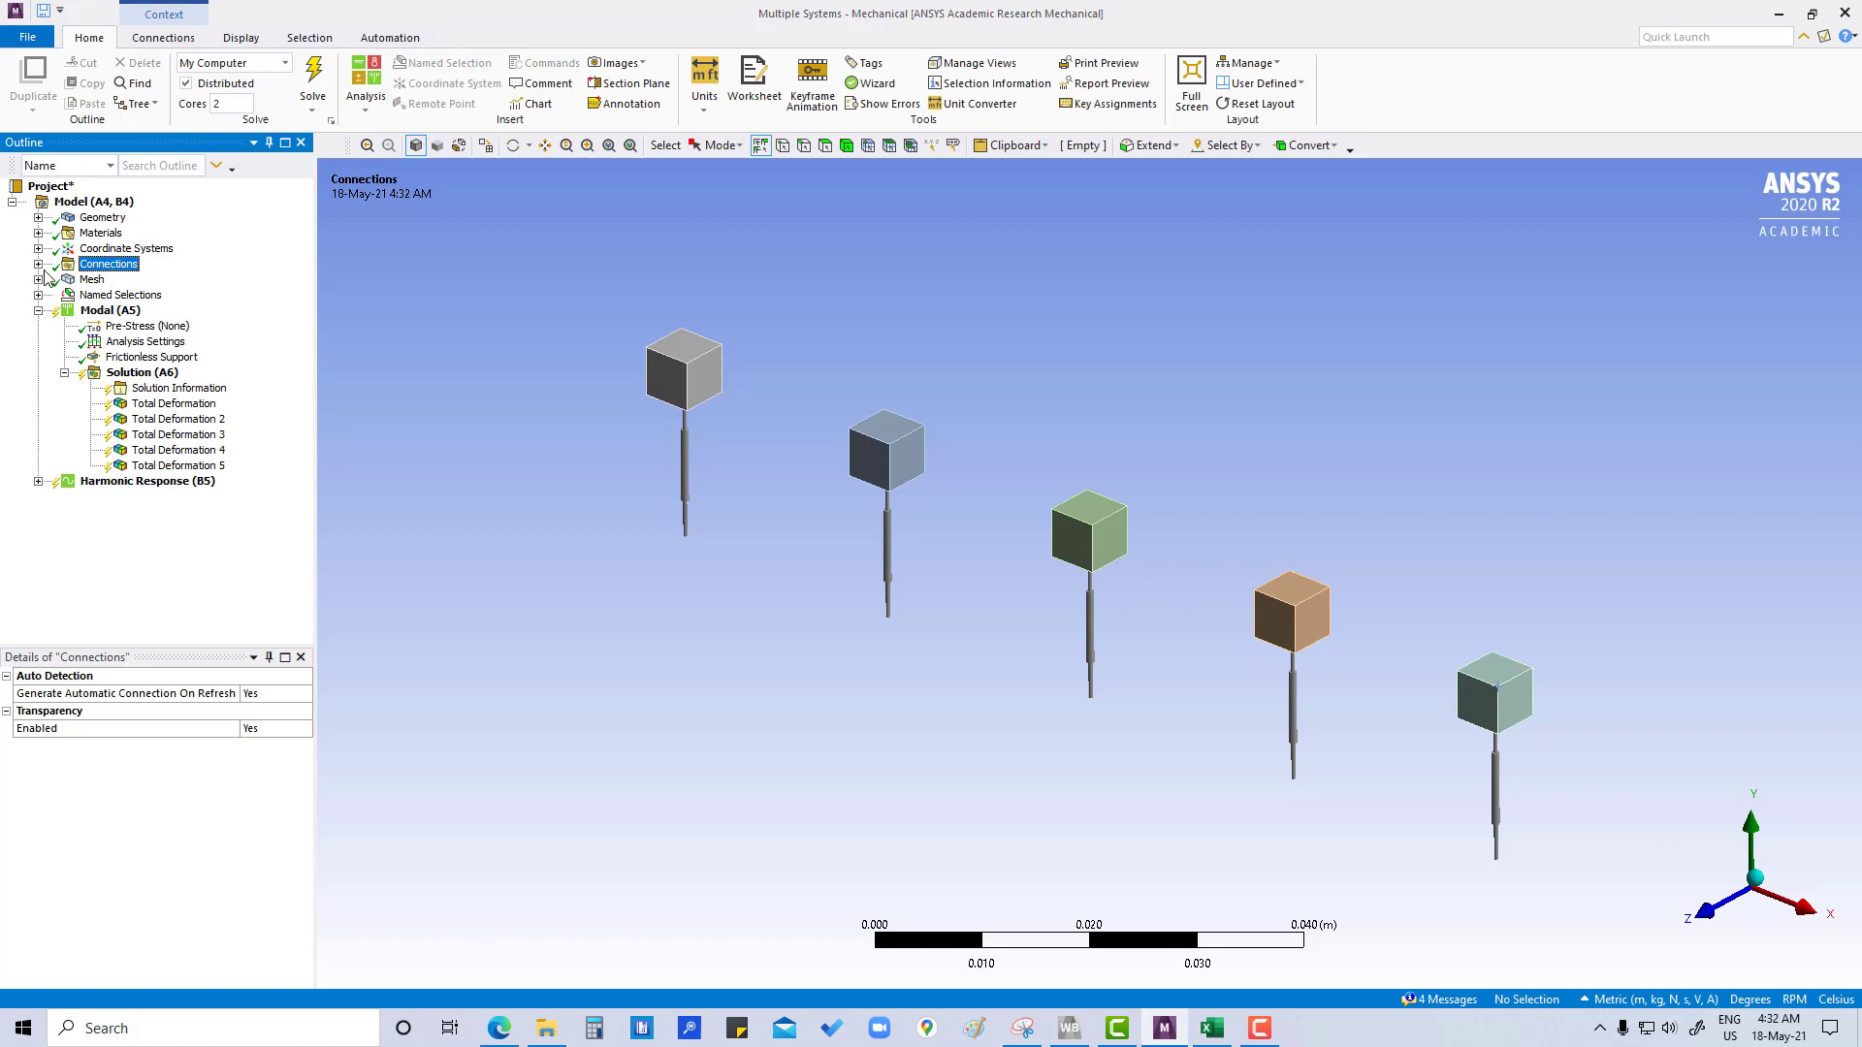
Review the modal Analysis Settings, including Rotordynamics, Advanced and Output Controls options
click(99, 312)
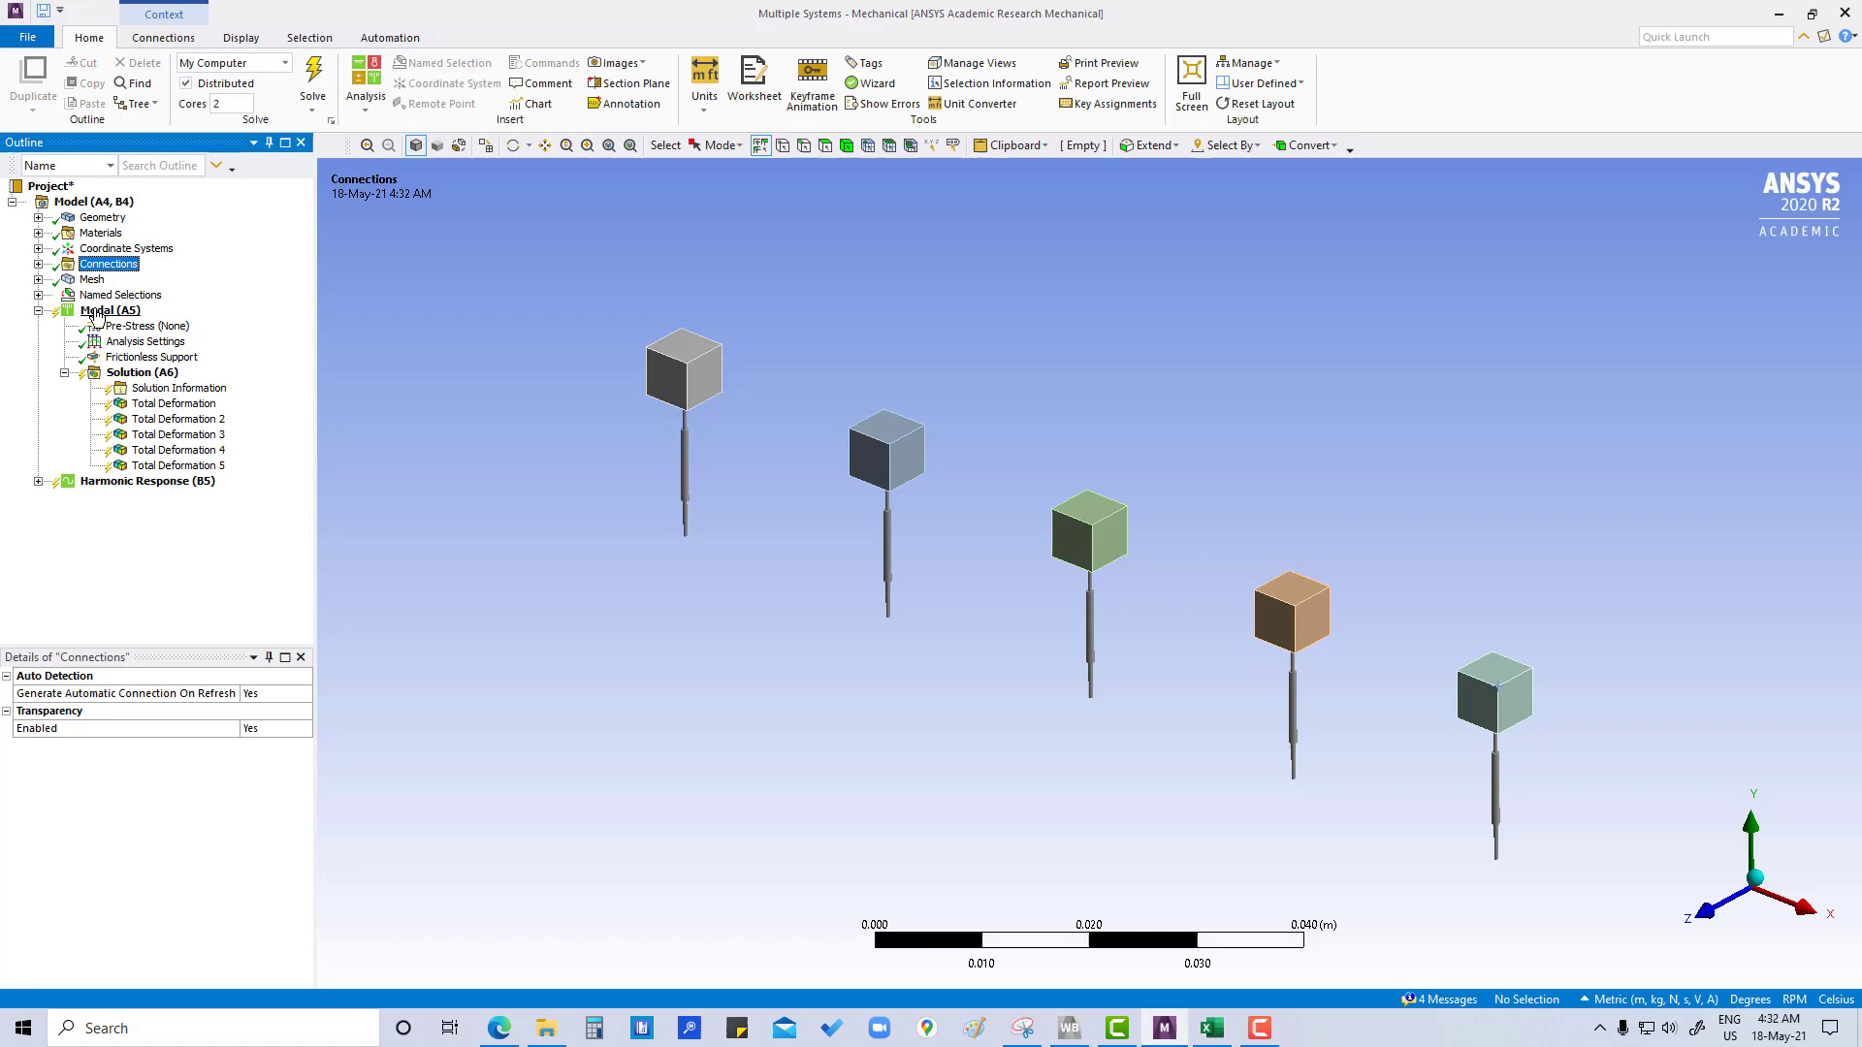
click(119, 326)
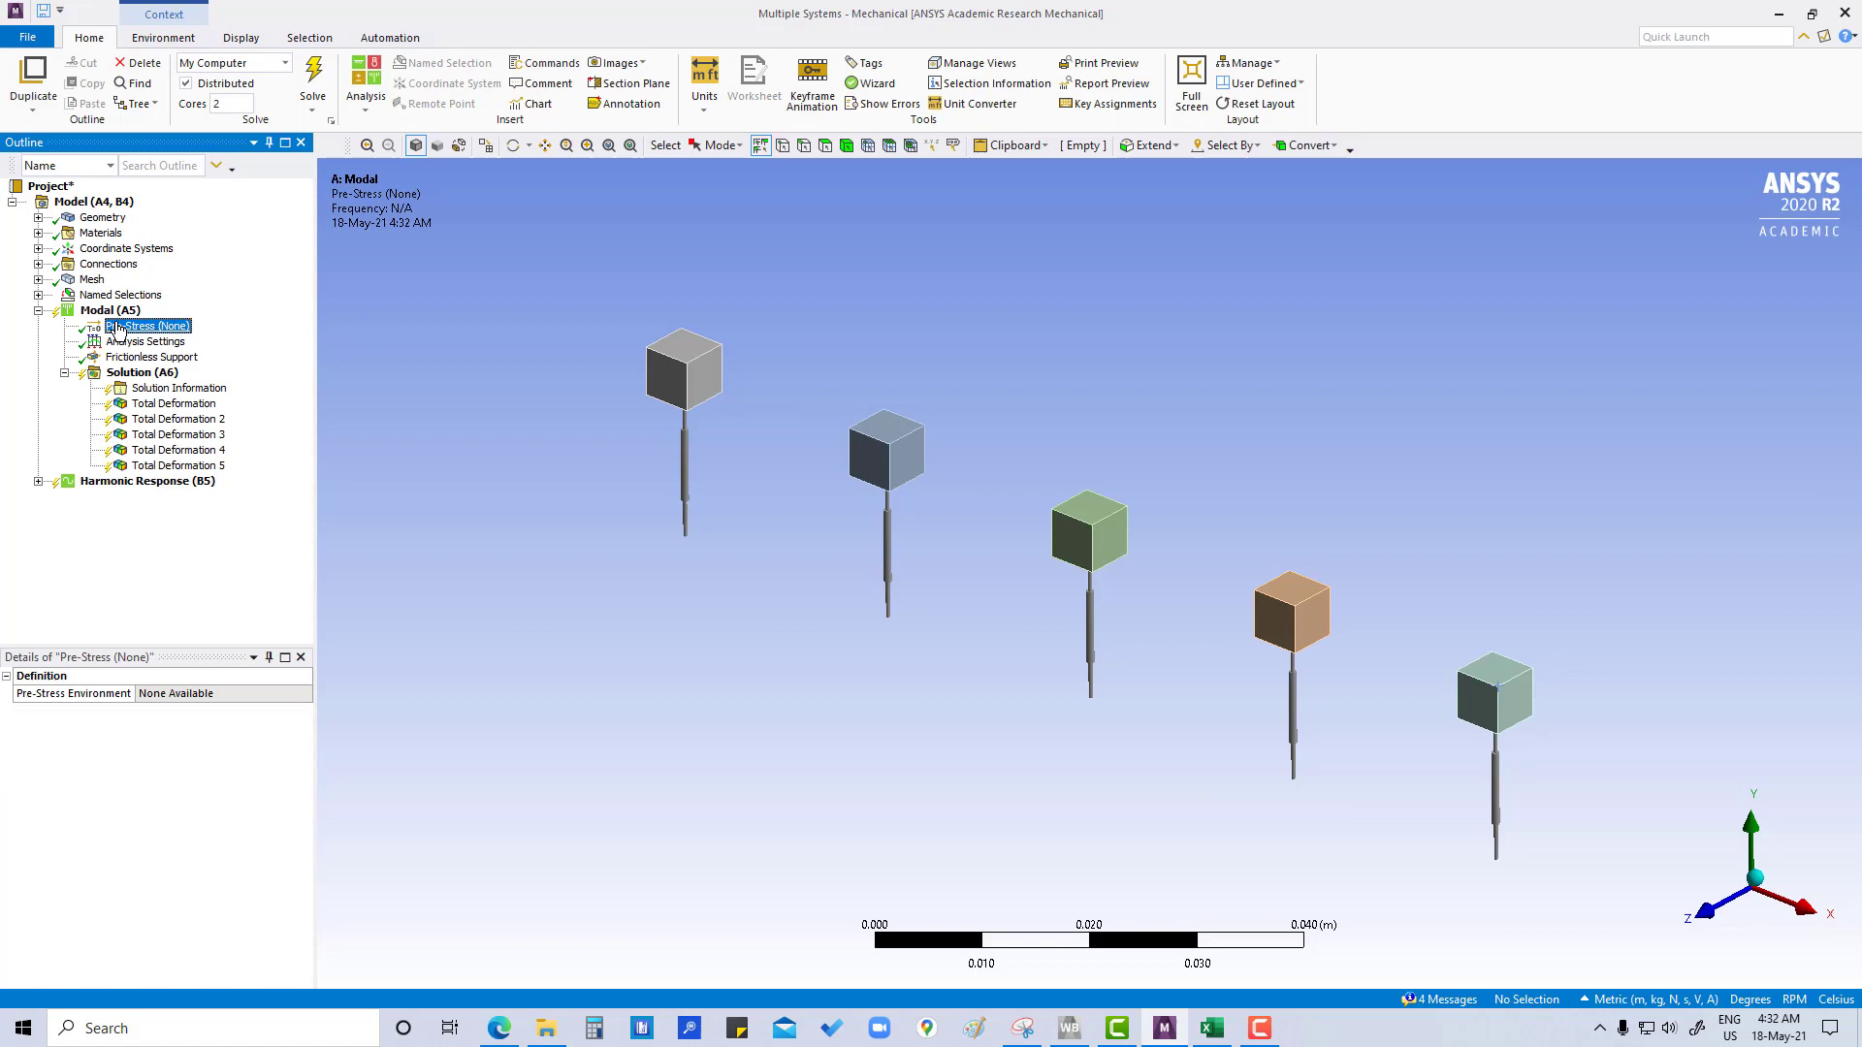
click(128, 343)
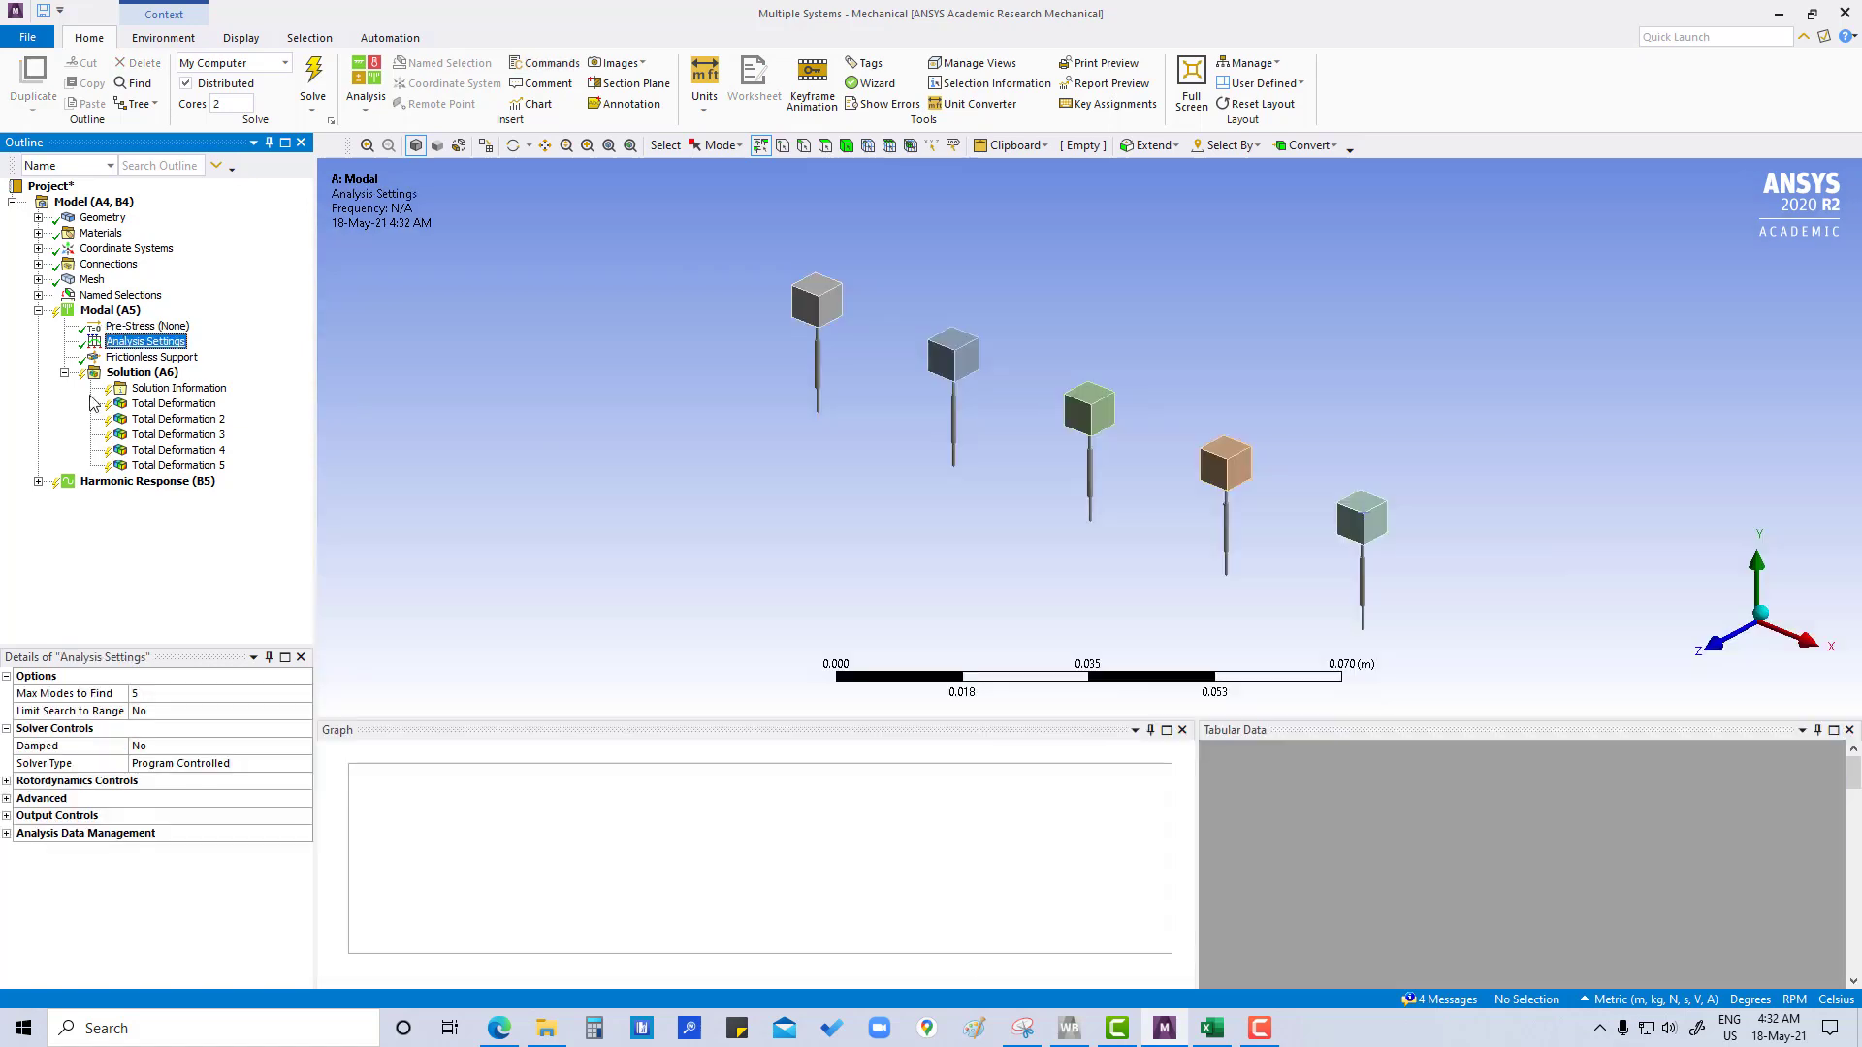
click(7, 782)
click(7, 781)
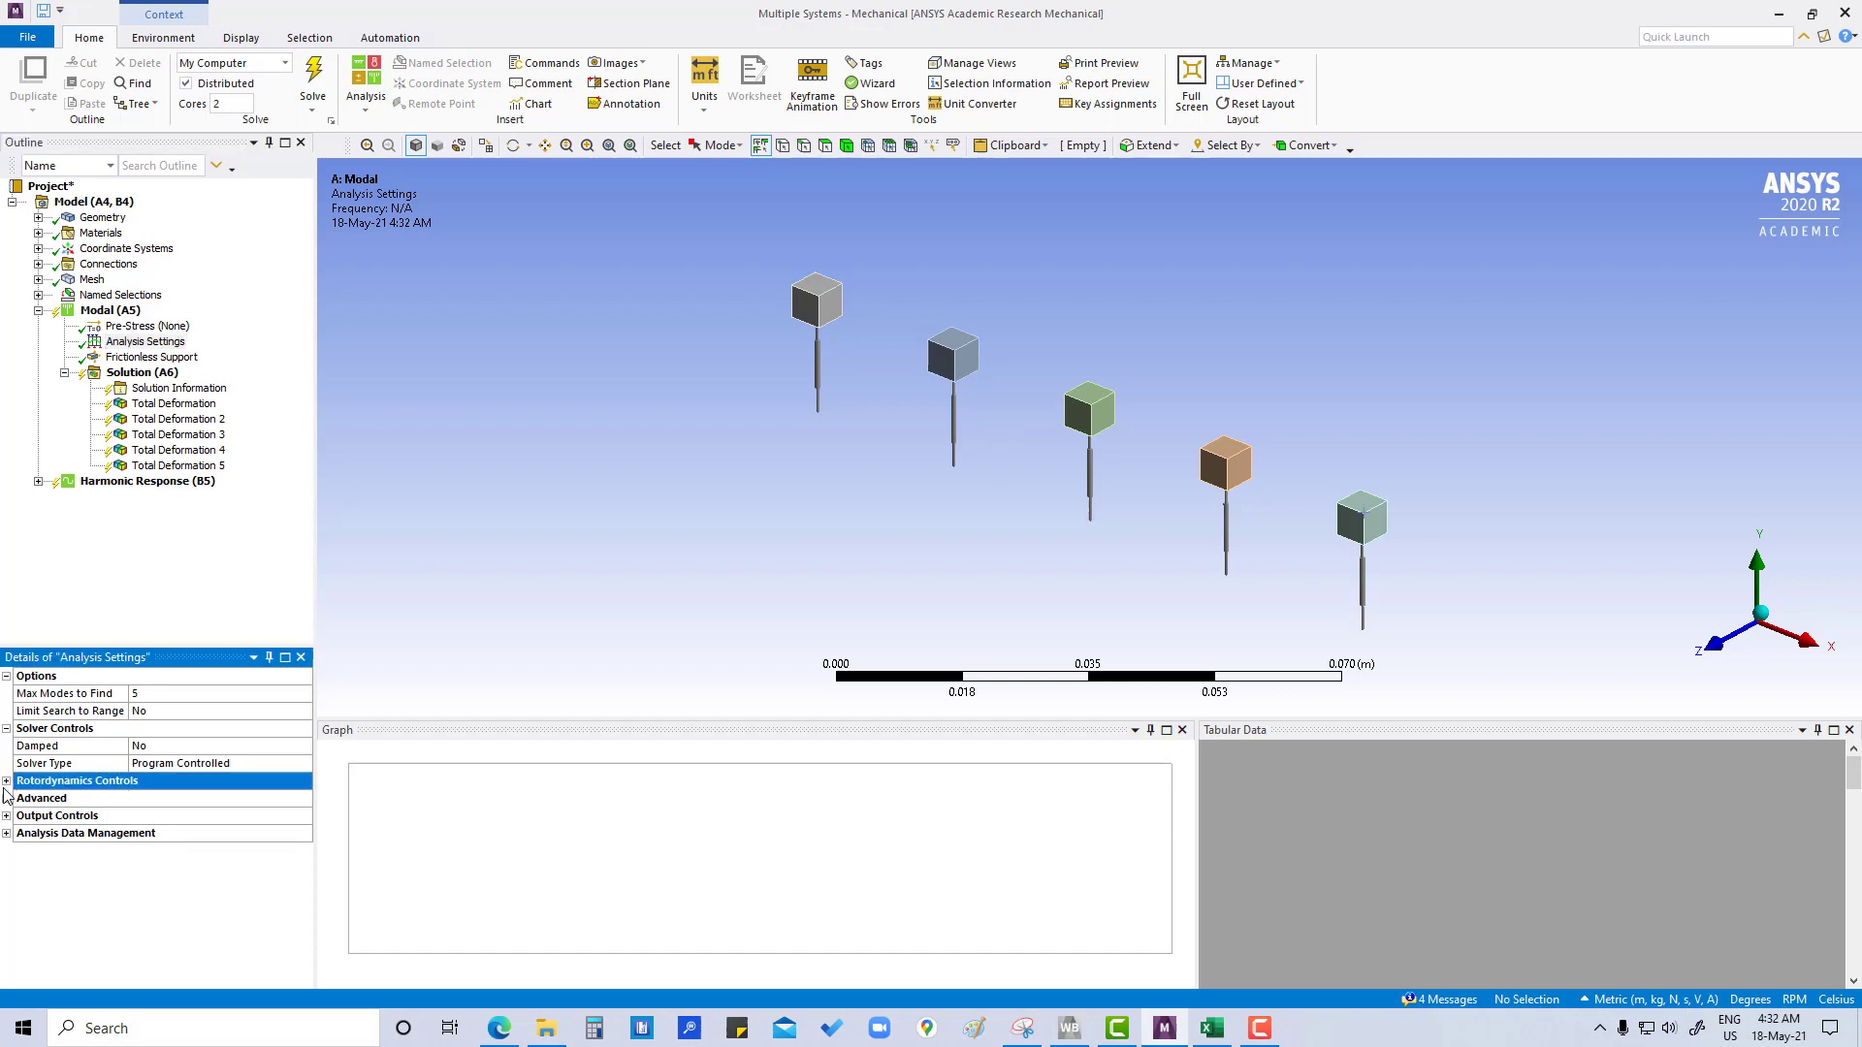
click(8, 799)
click(7, 816)
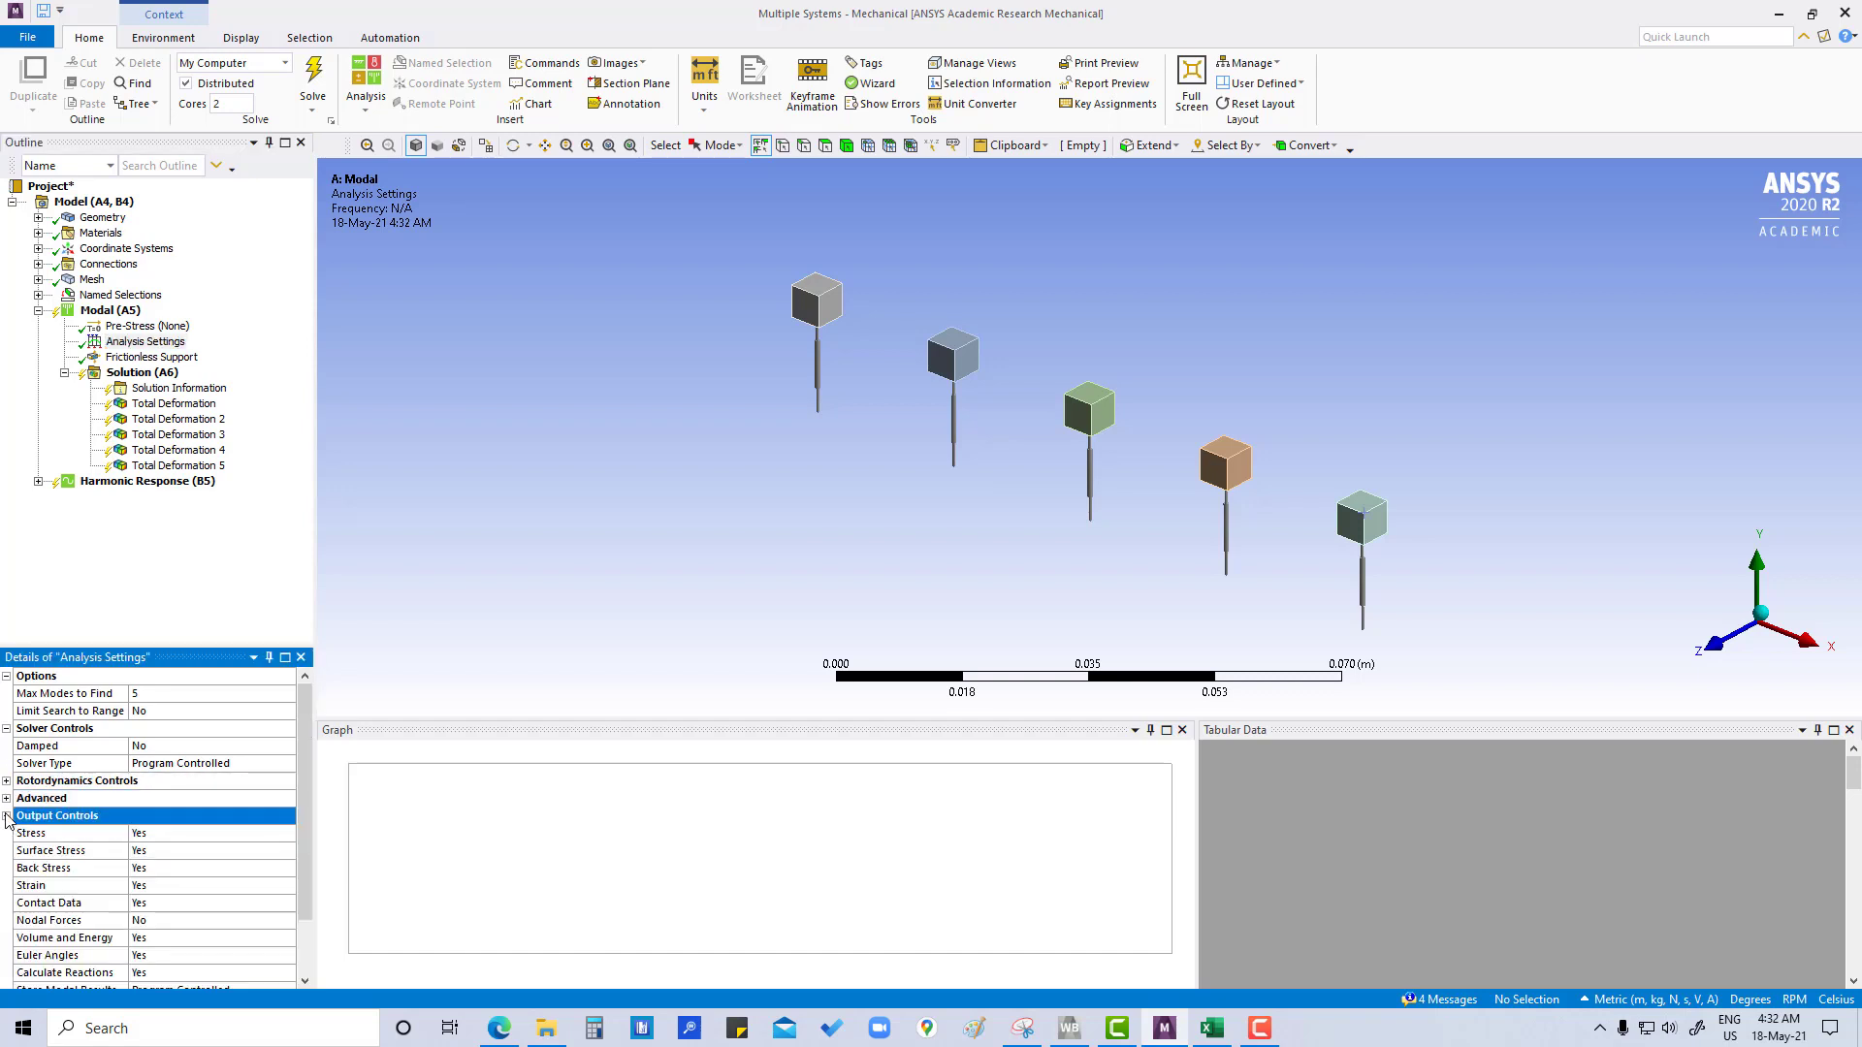
click(7, 817)
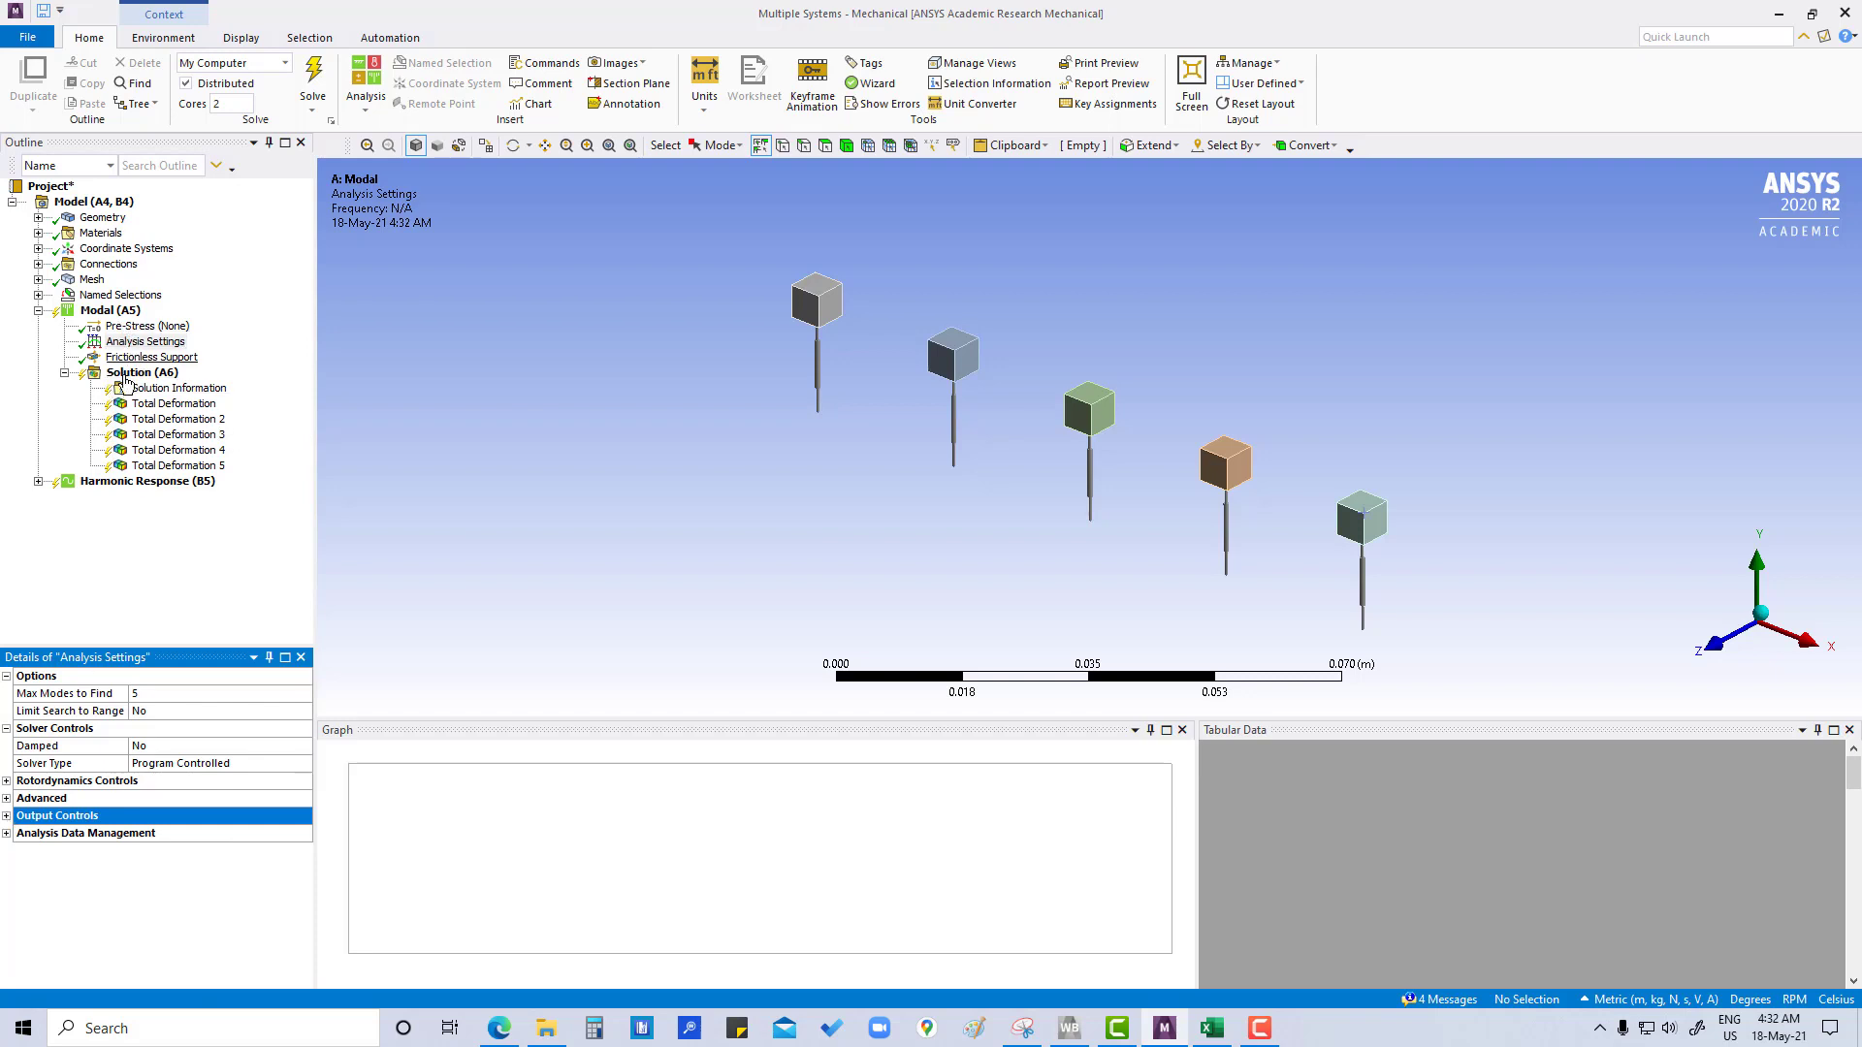
Change the harmonic Analysis Settings' constant structural damping coefficient from 0.04 to 0
click(38, 310)
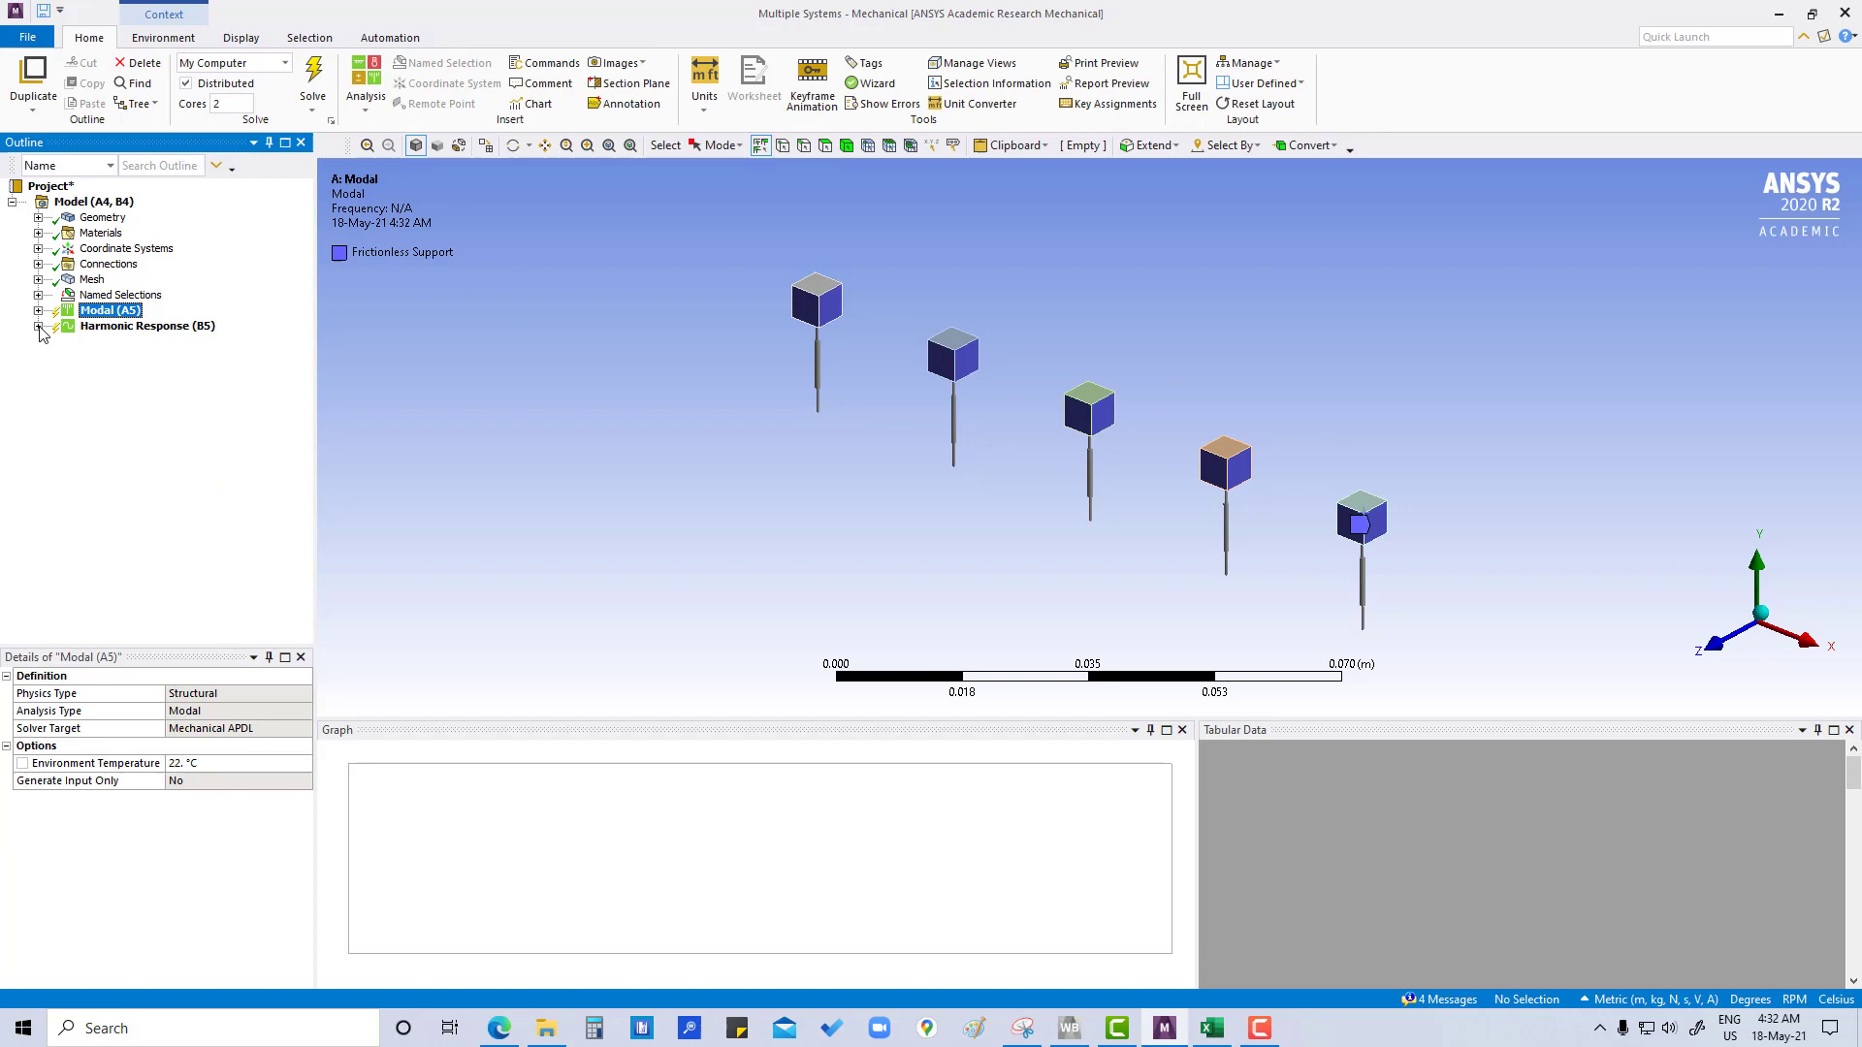
click(38, 326)
click(135, 360)
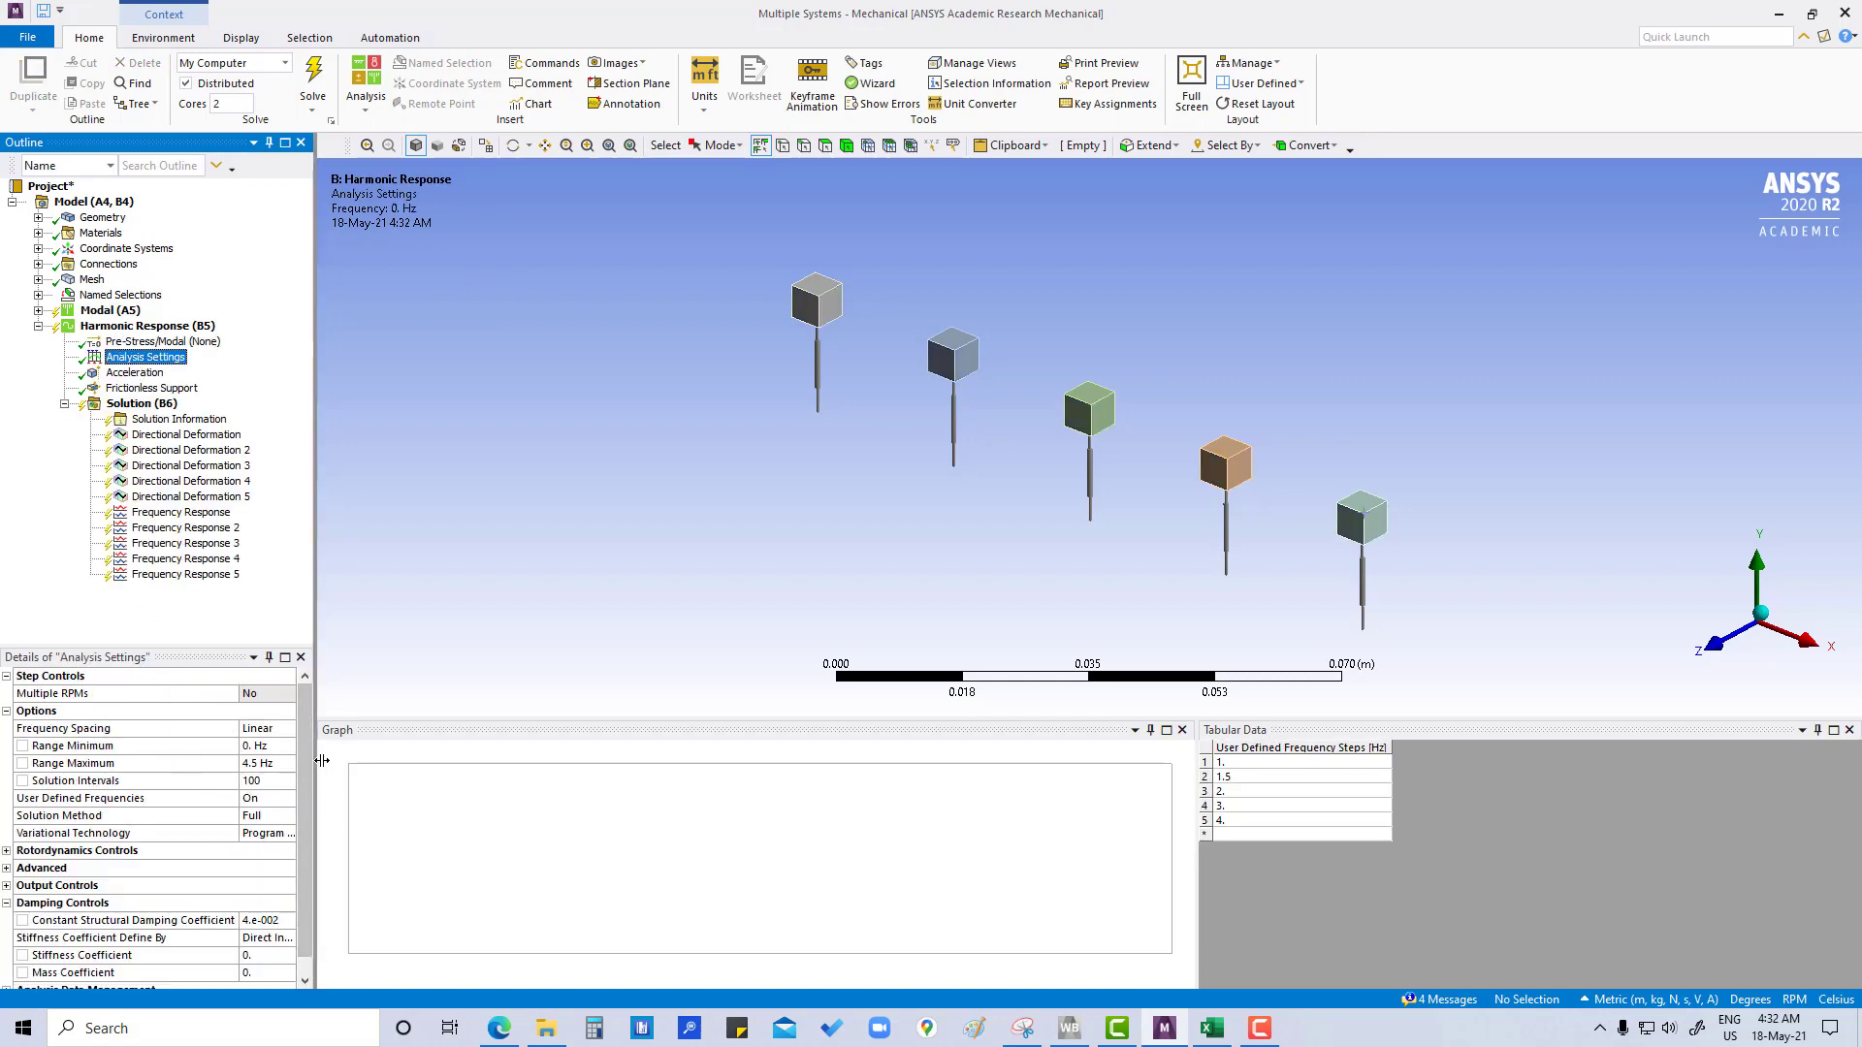
drag(311, 758, 334, 757)
scroll(144, 879, down, 1)
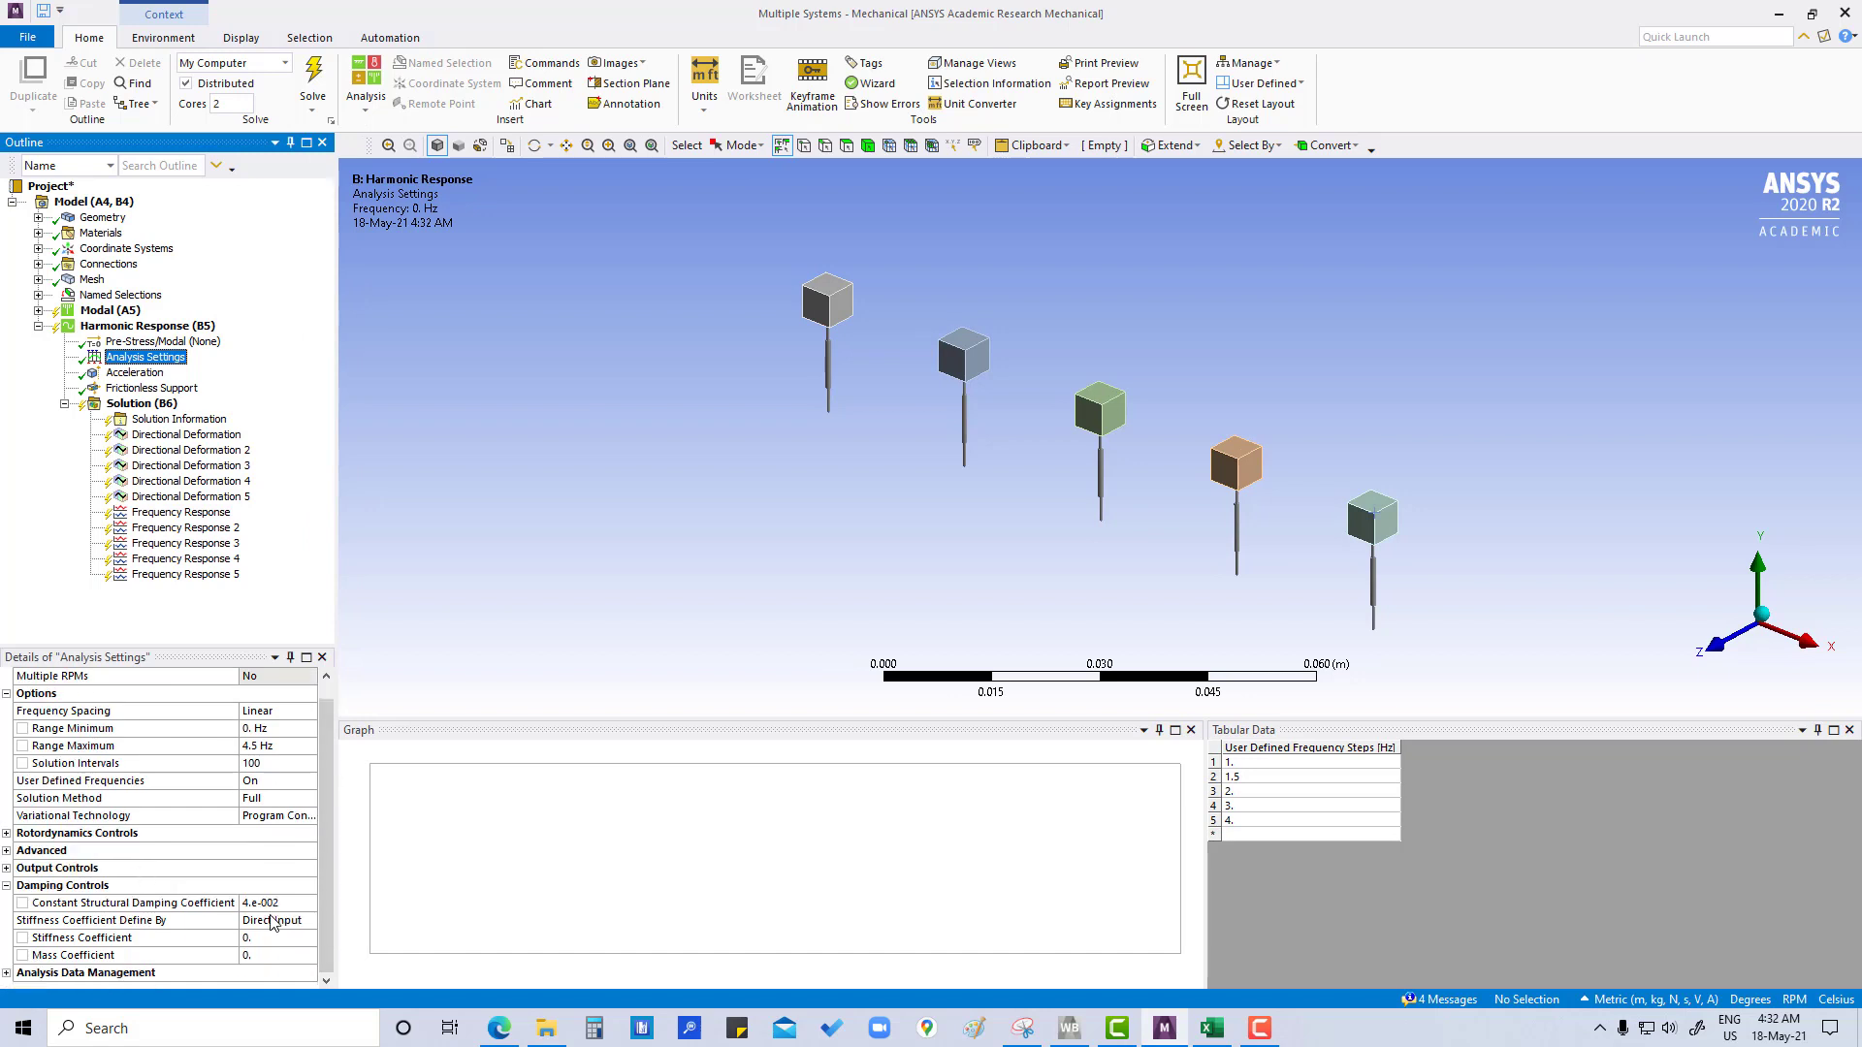
click(269, 904)
text(0)
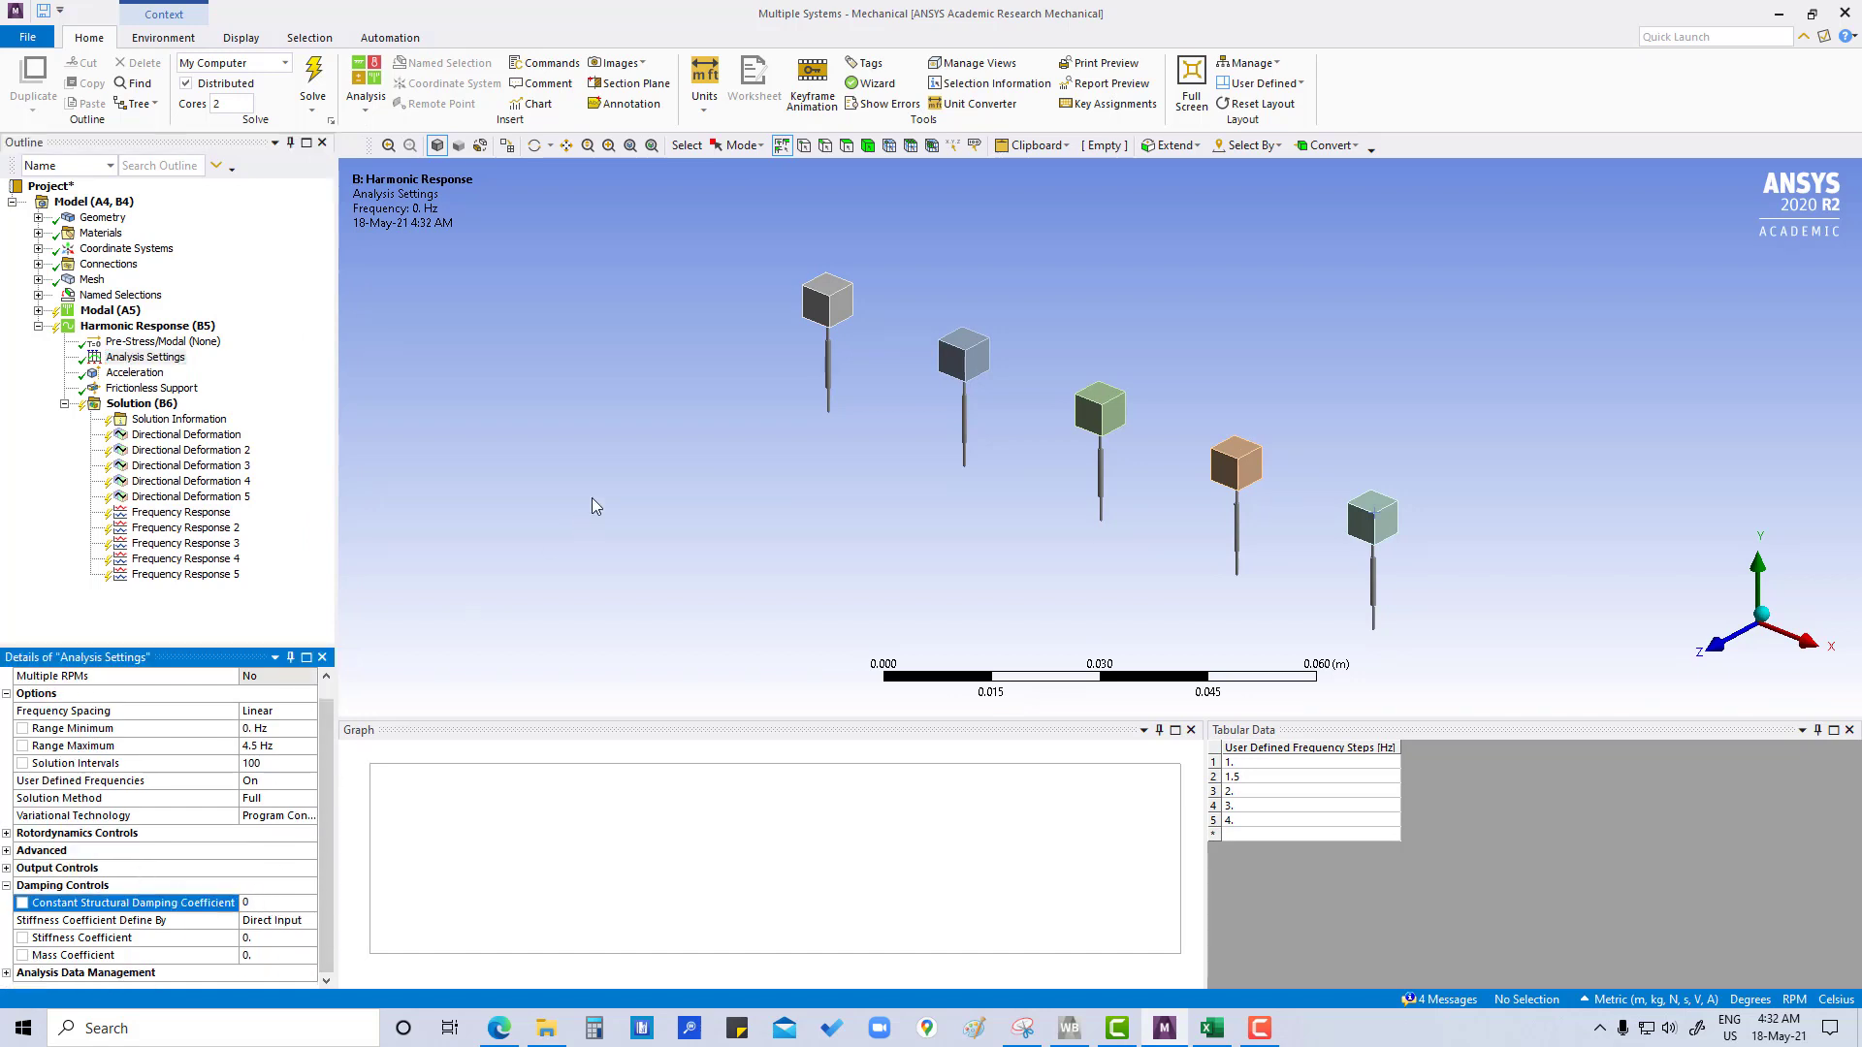
scroll(202, 682, up, 1)
click(6, 904)
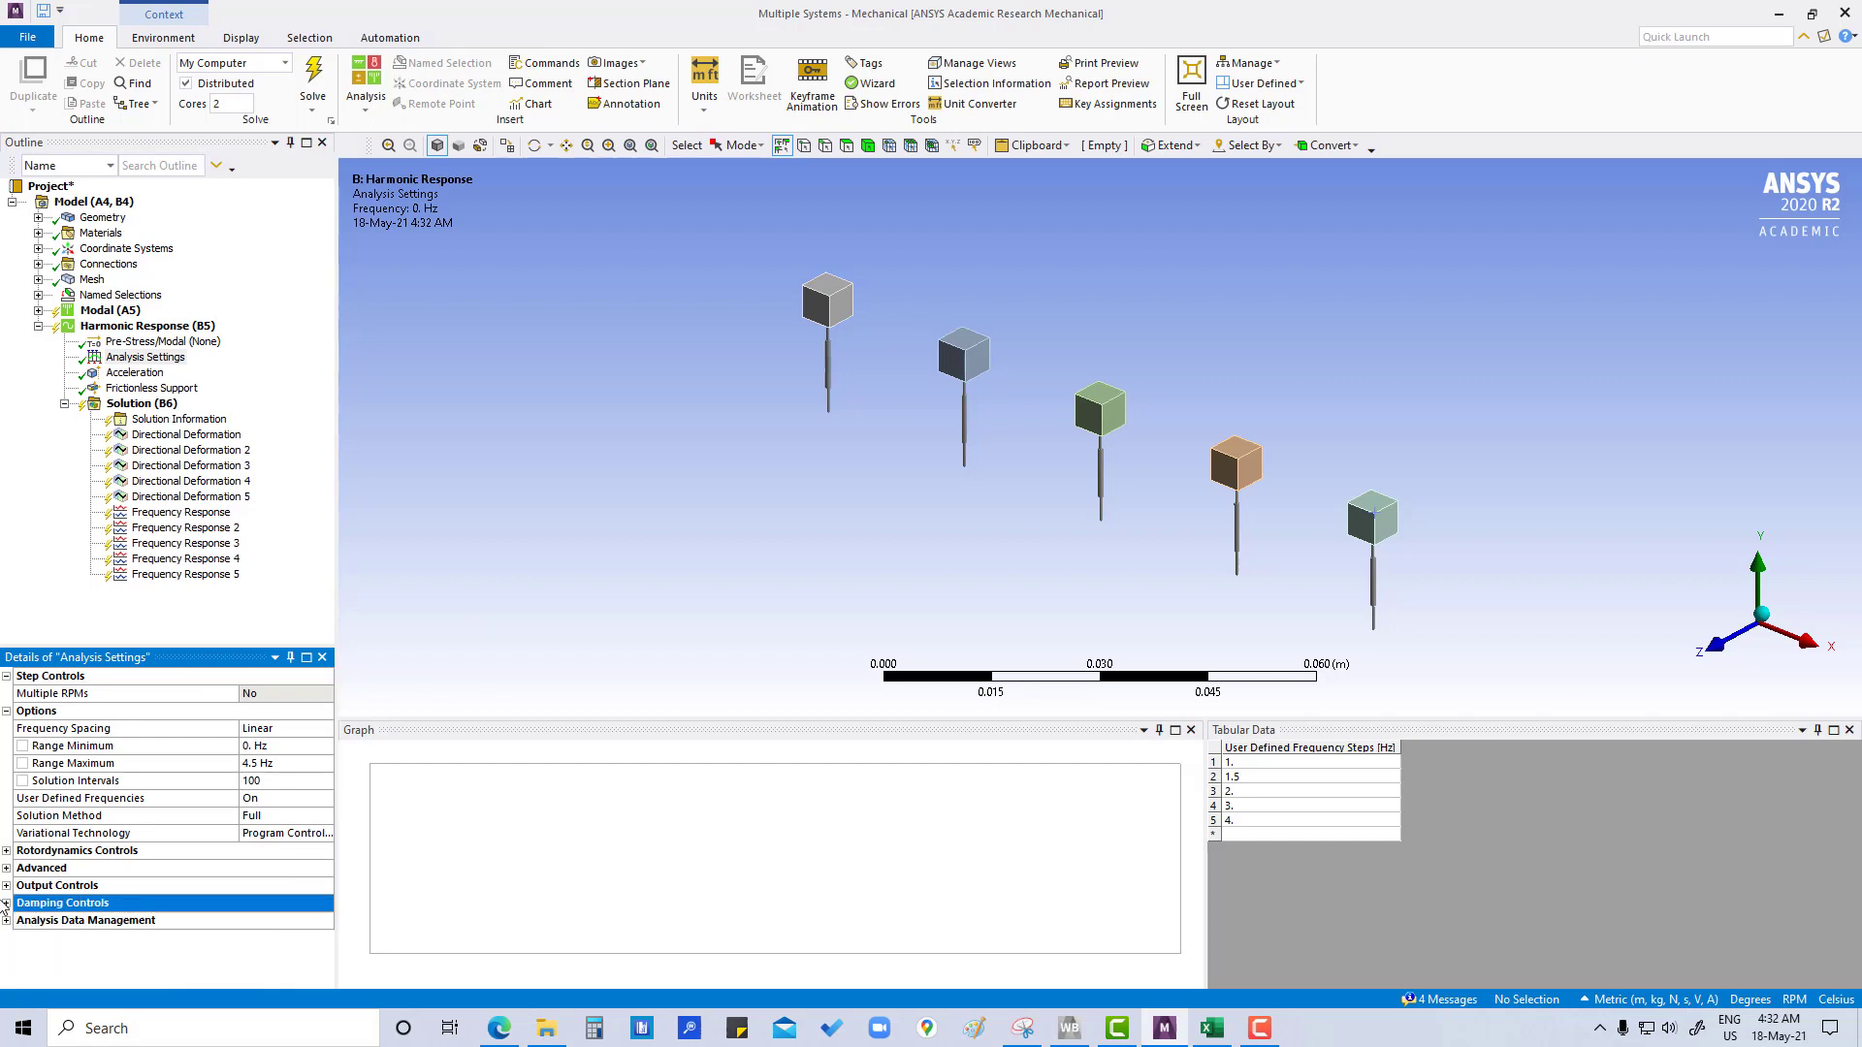
click(295, 421)
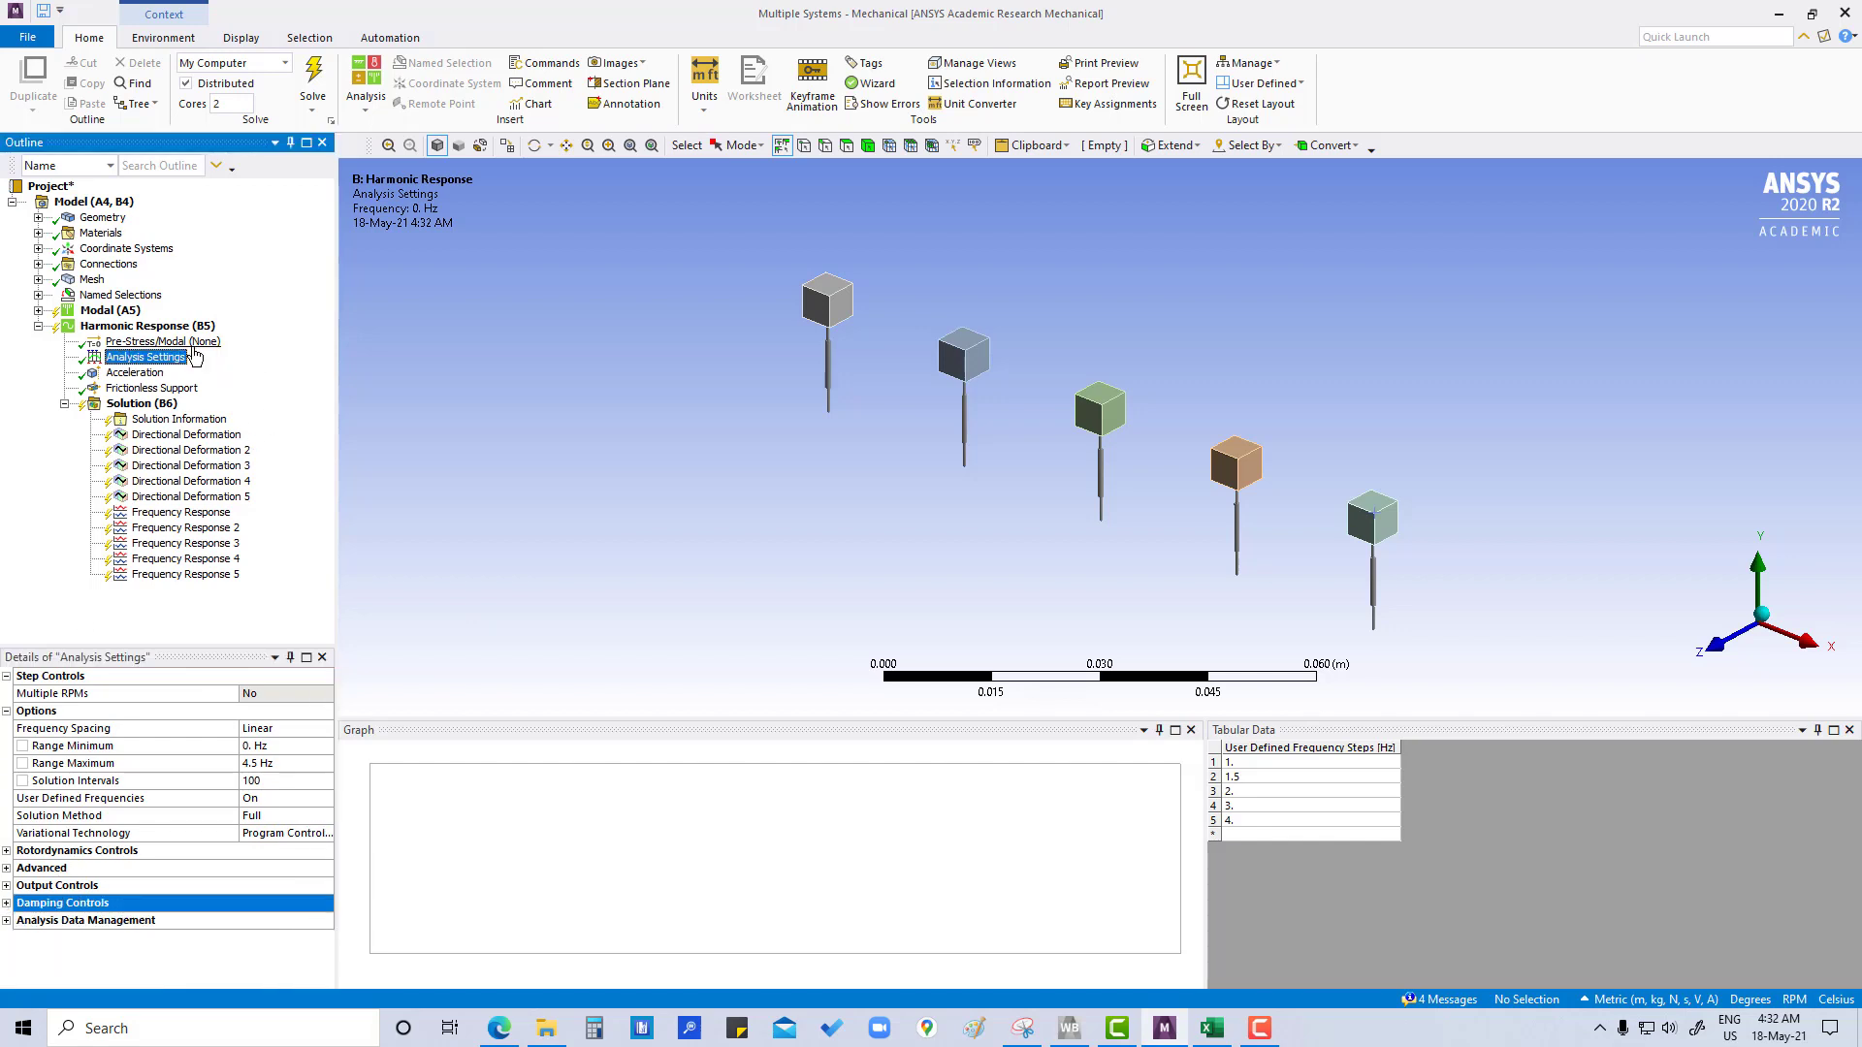
click(110, 311)
right_click(109, 311)
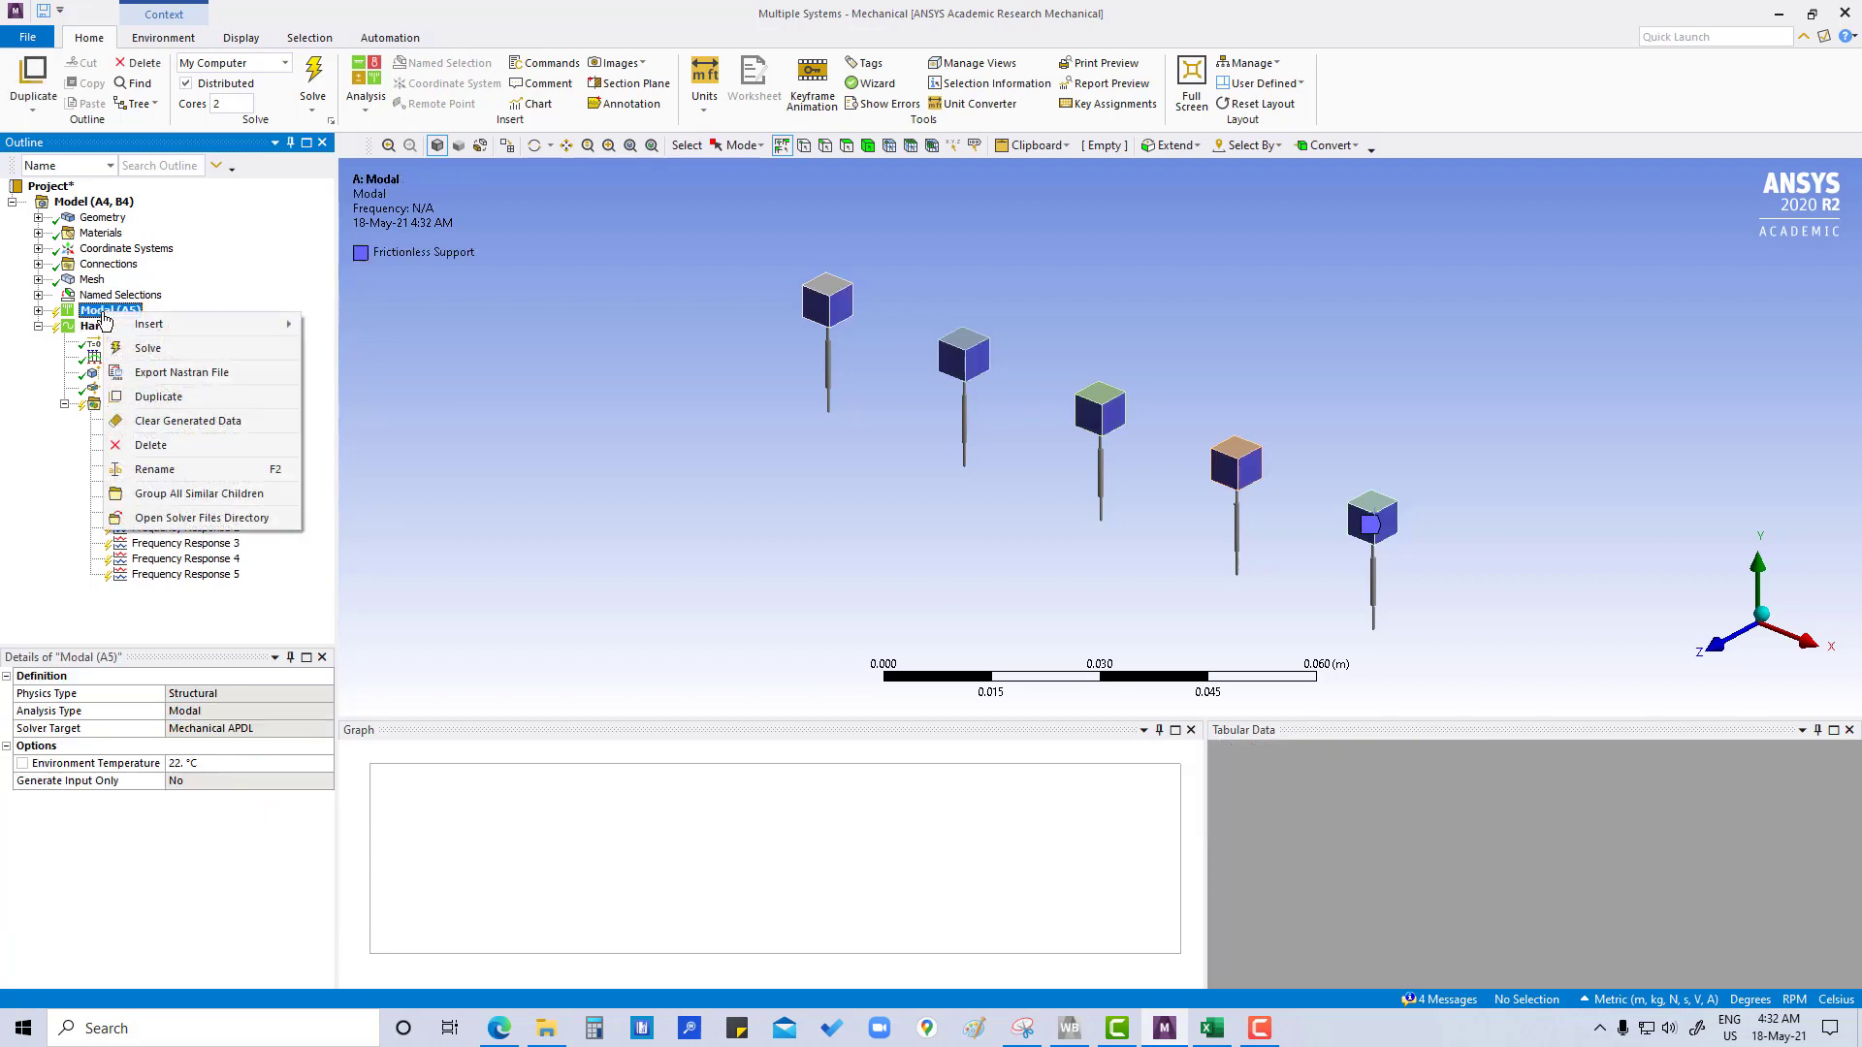
key(Escape)
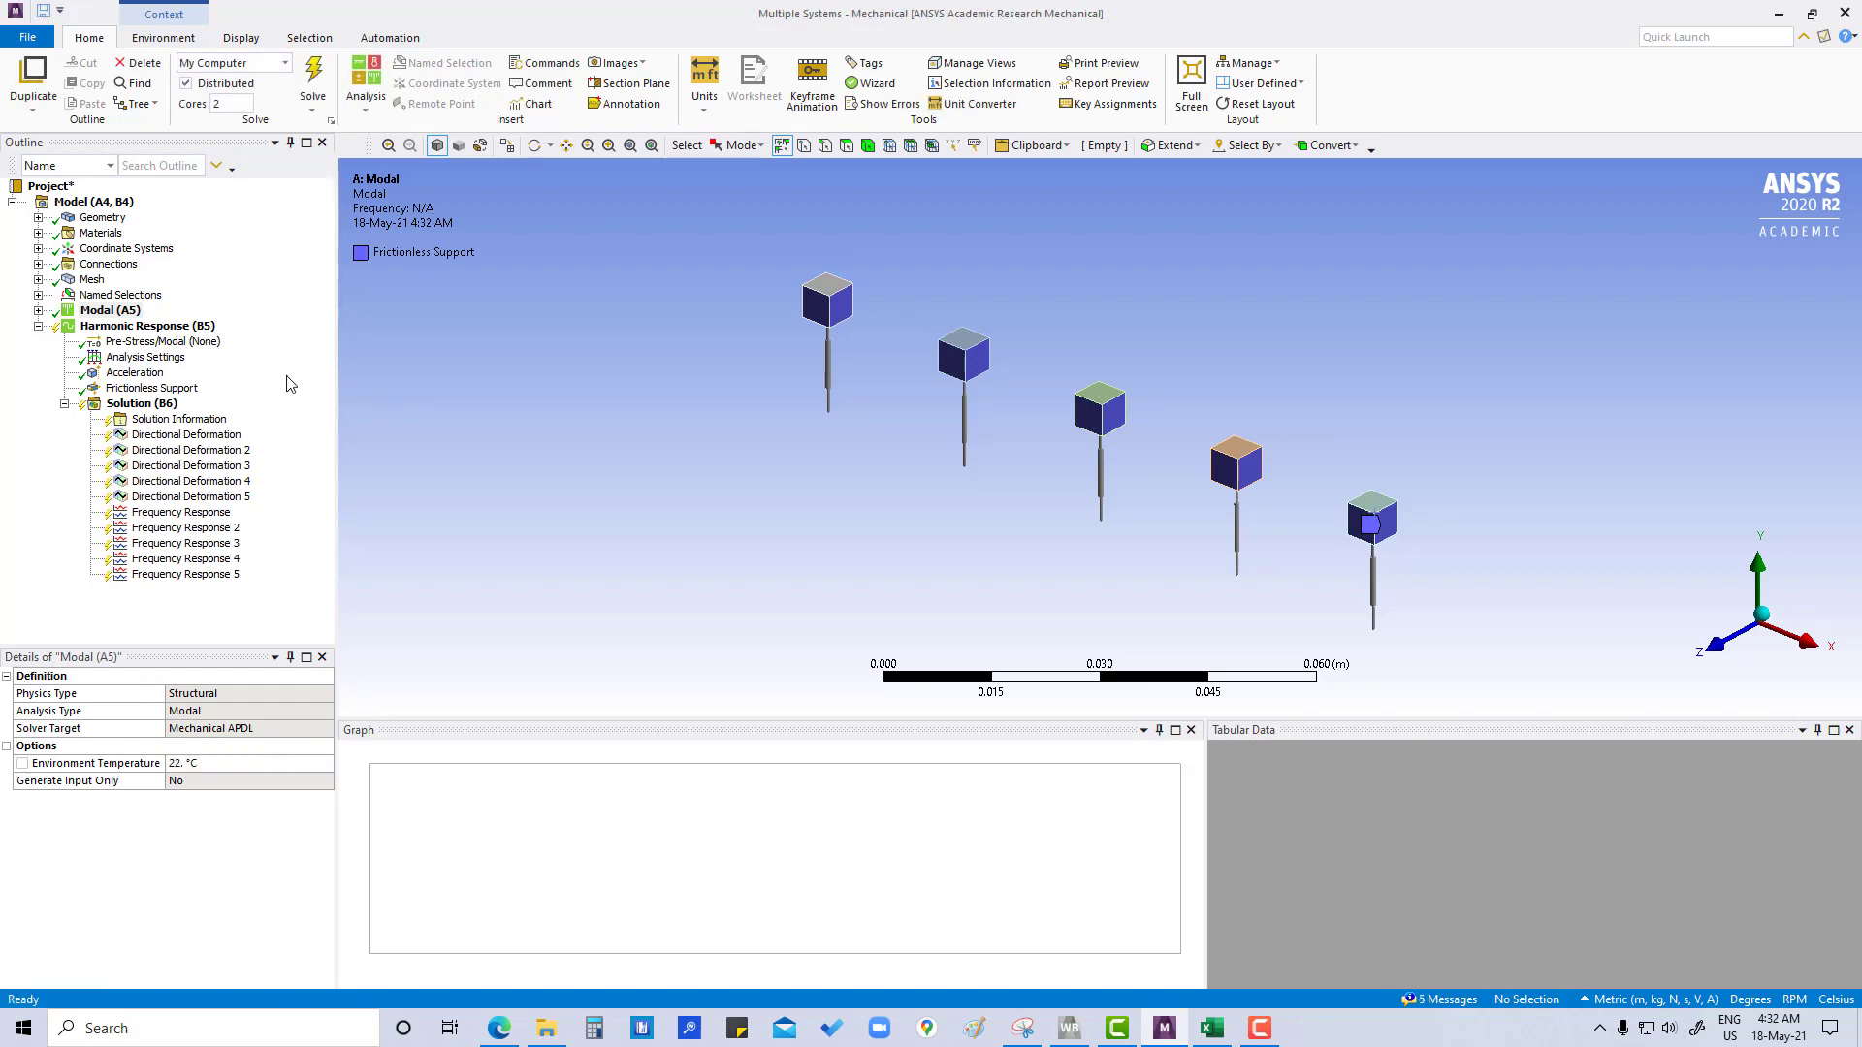
click(105, 310)
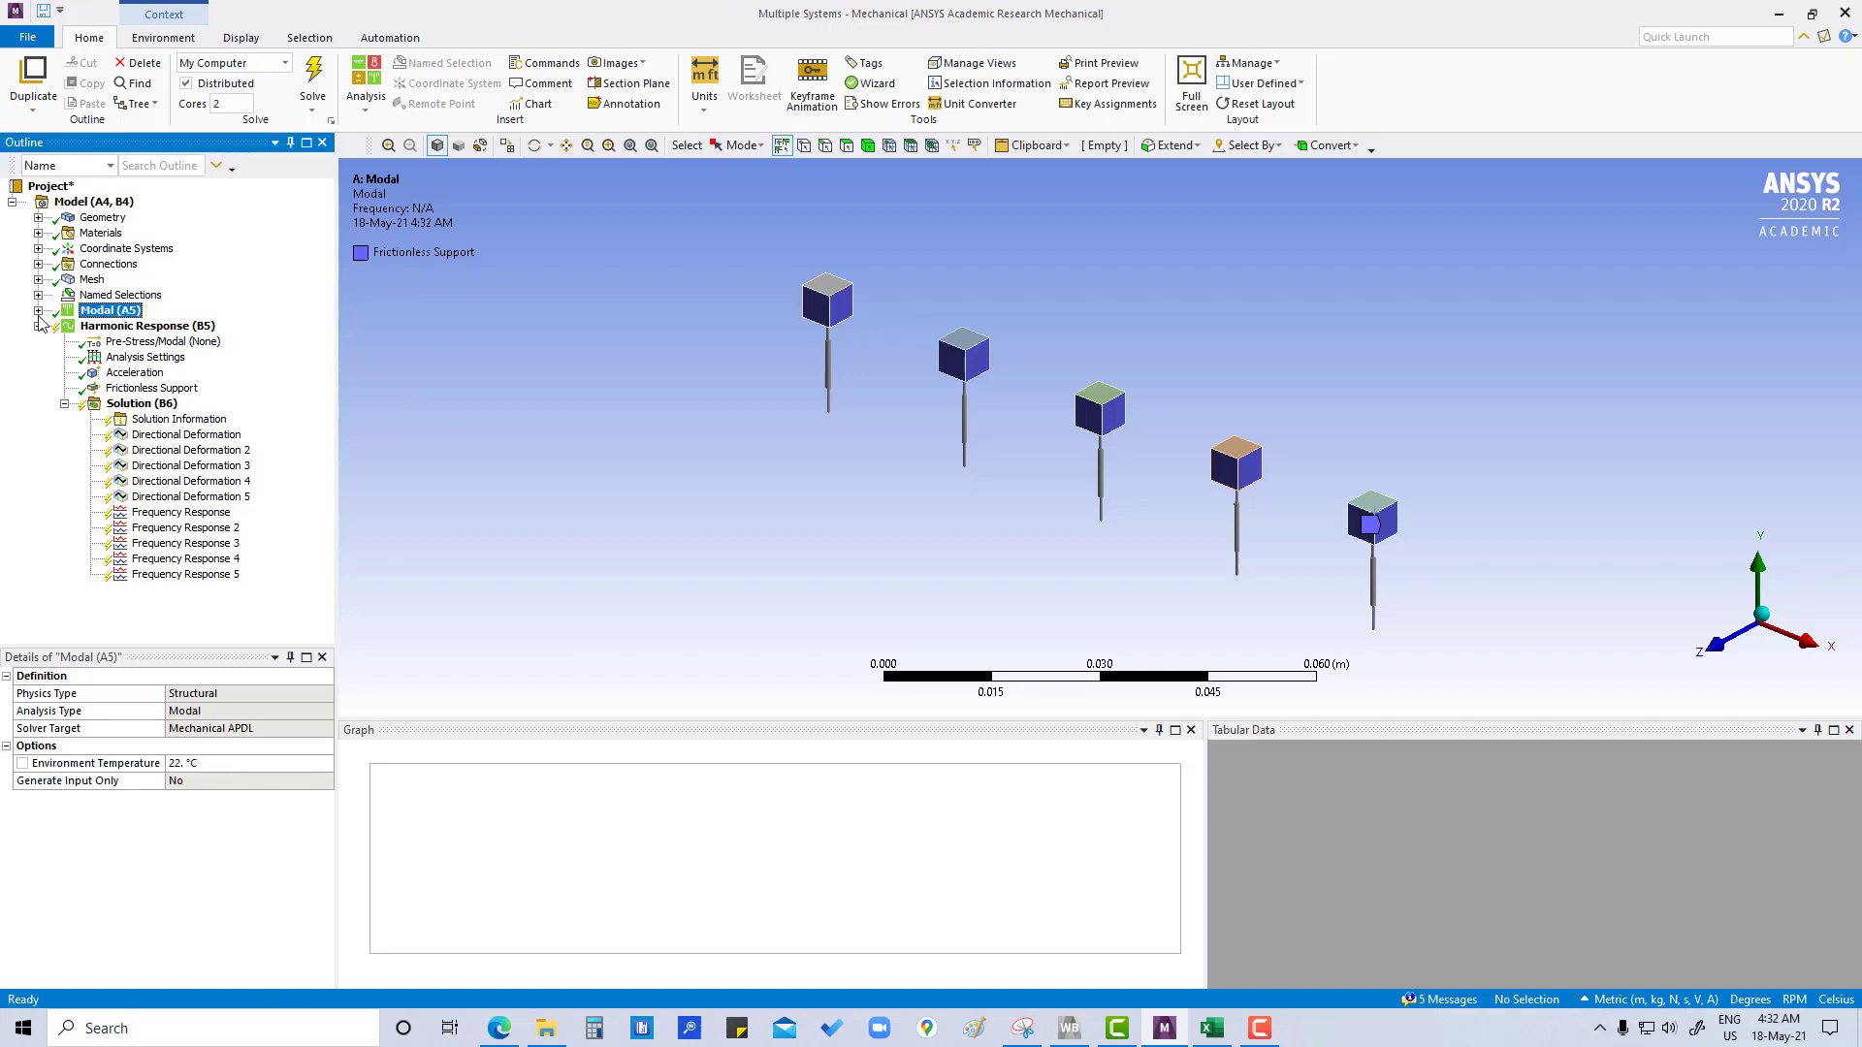
click(38, 309)
click(174, 403)
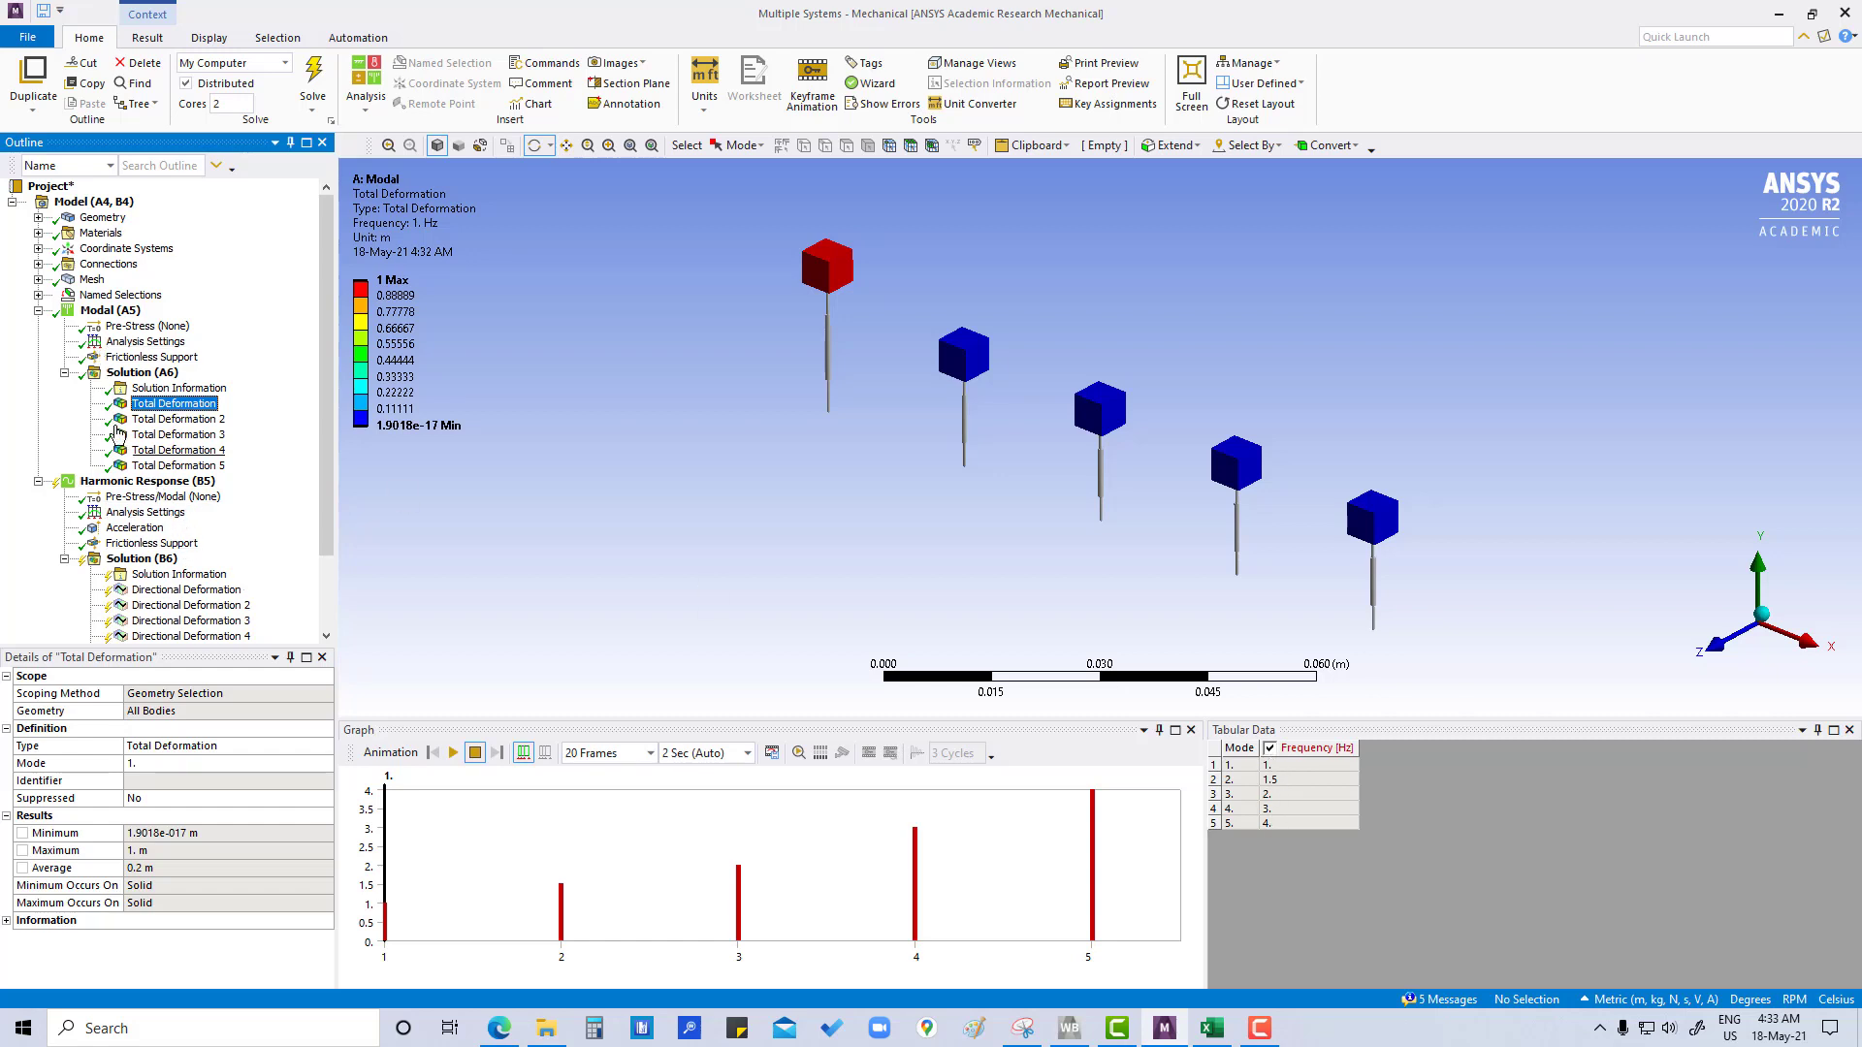
Solve Harmonic Response (B5) and view Directional Deformation, peaking at 1 Hz on the first mass
click(39, 309)
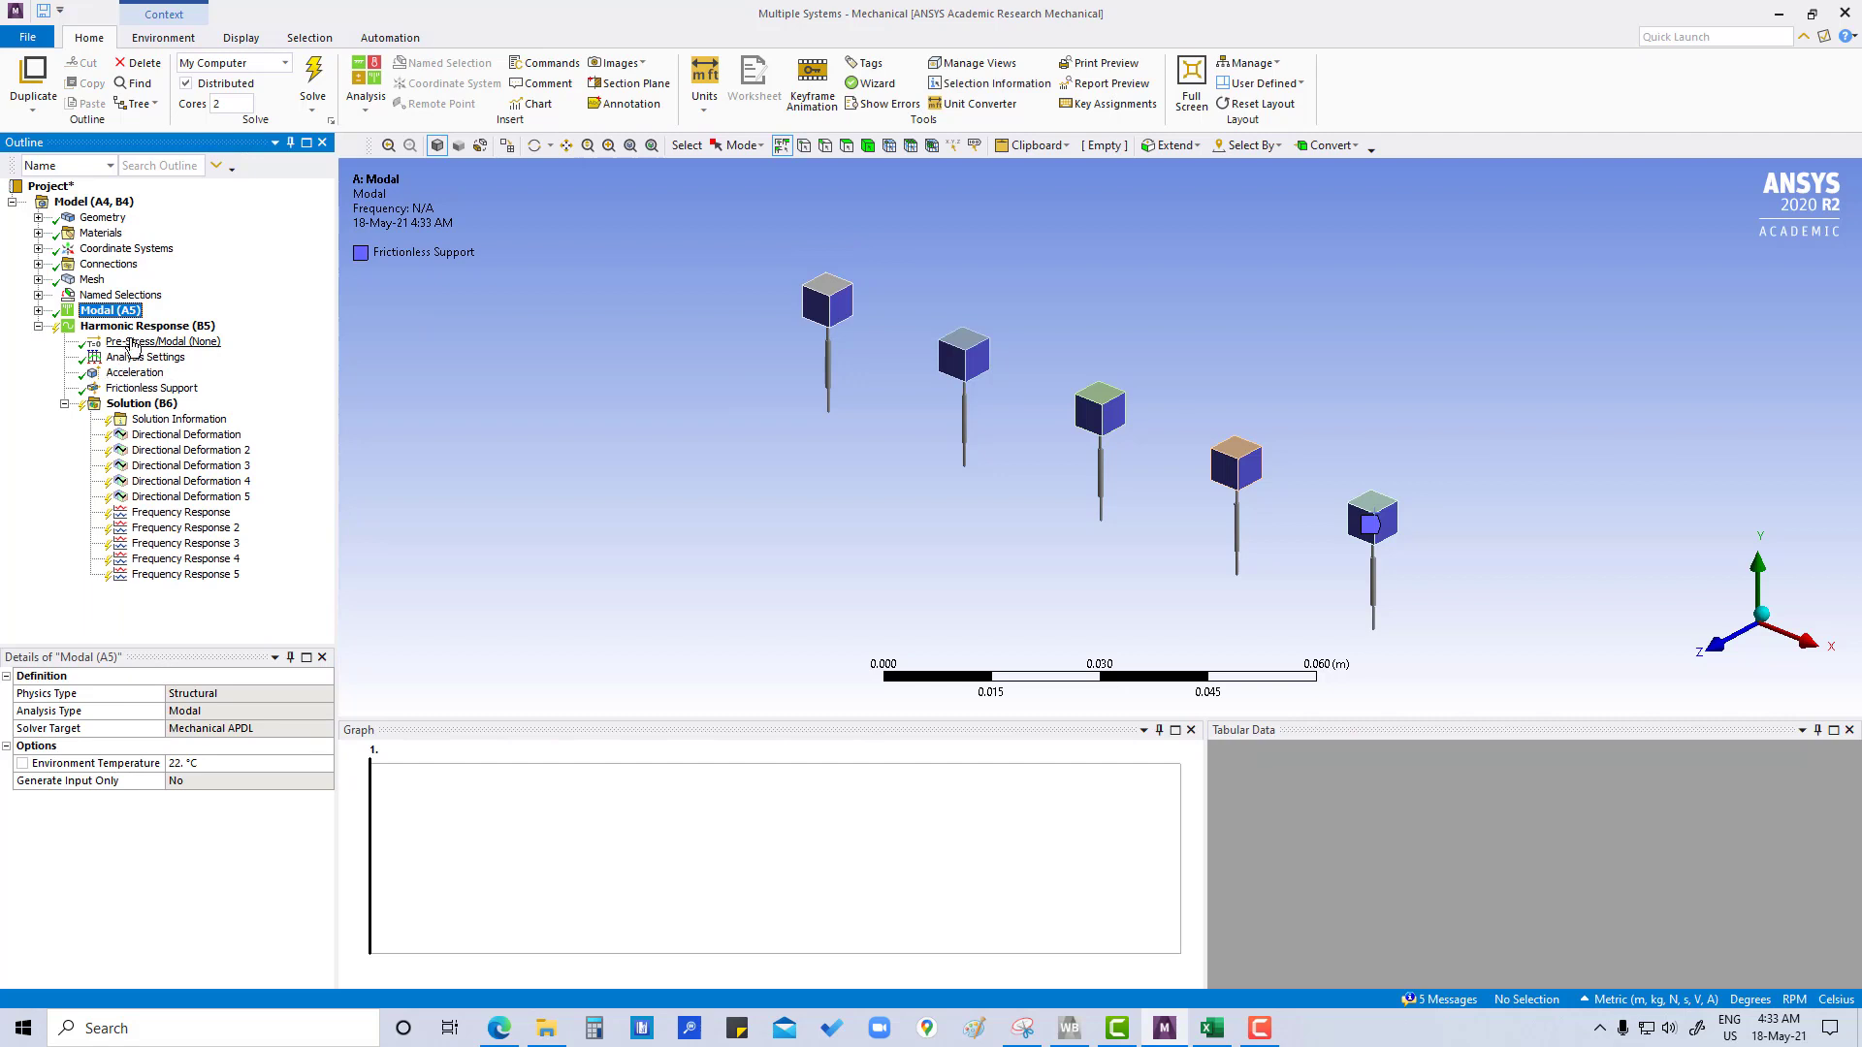
click(138, 329)
right_click(138, 332)
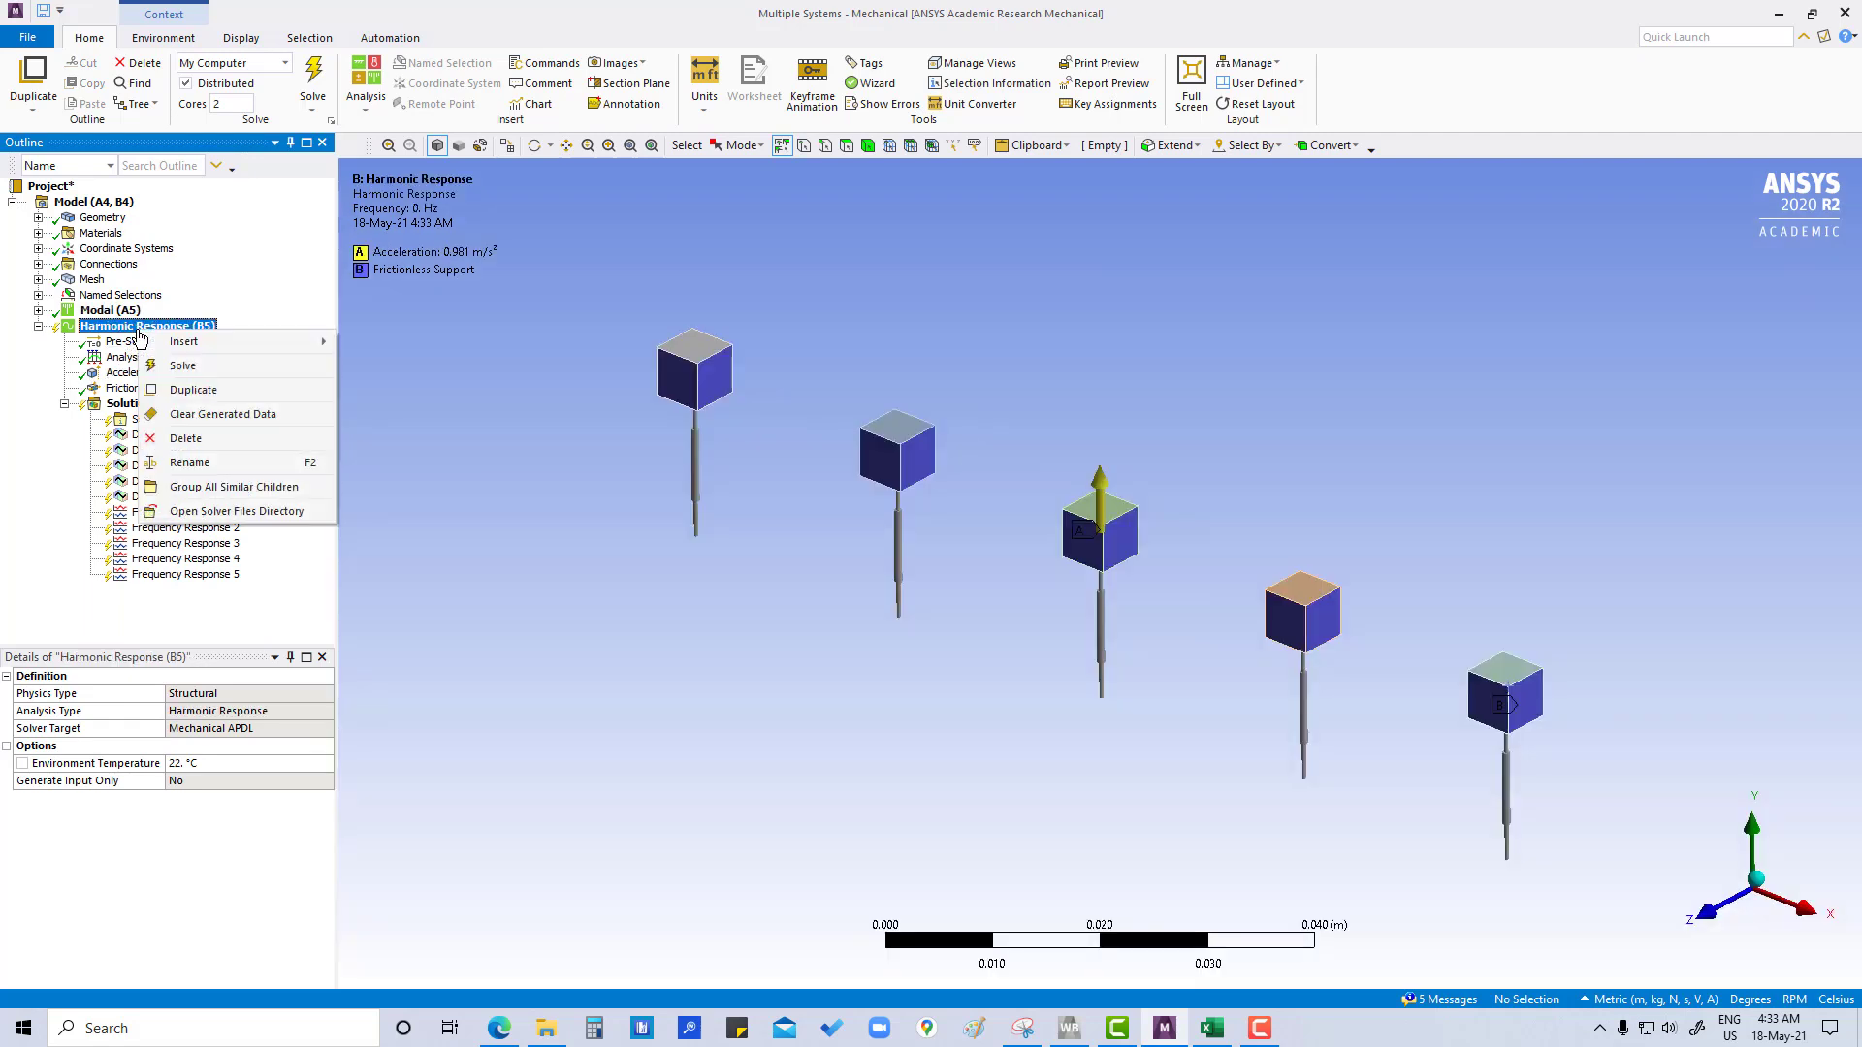
click(199, 377)
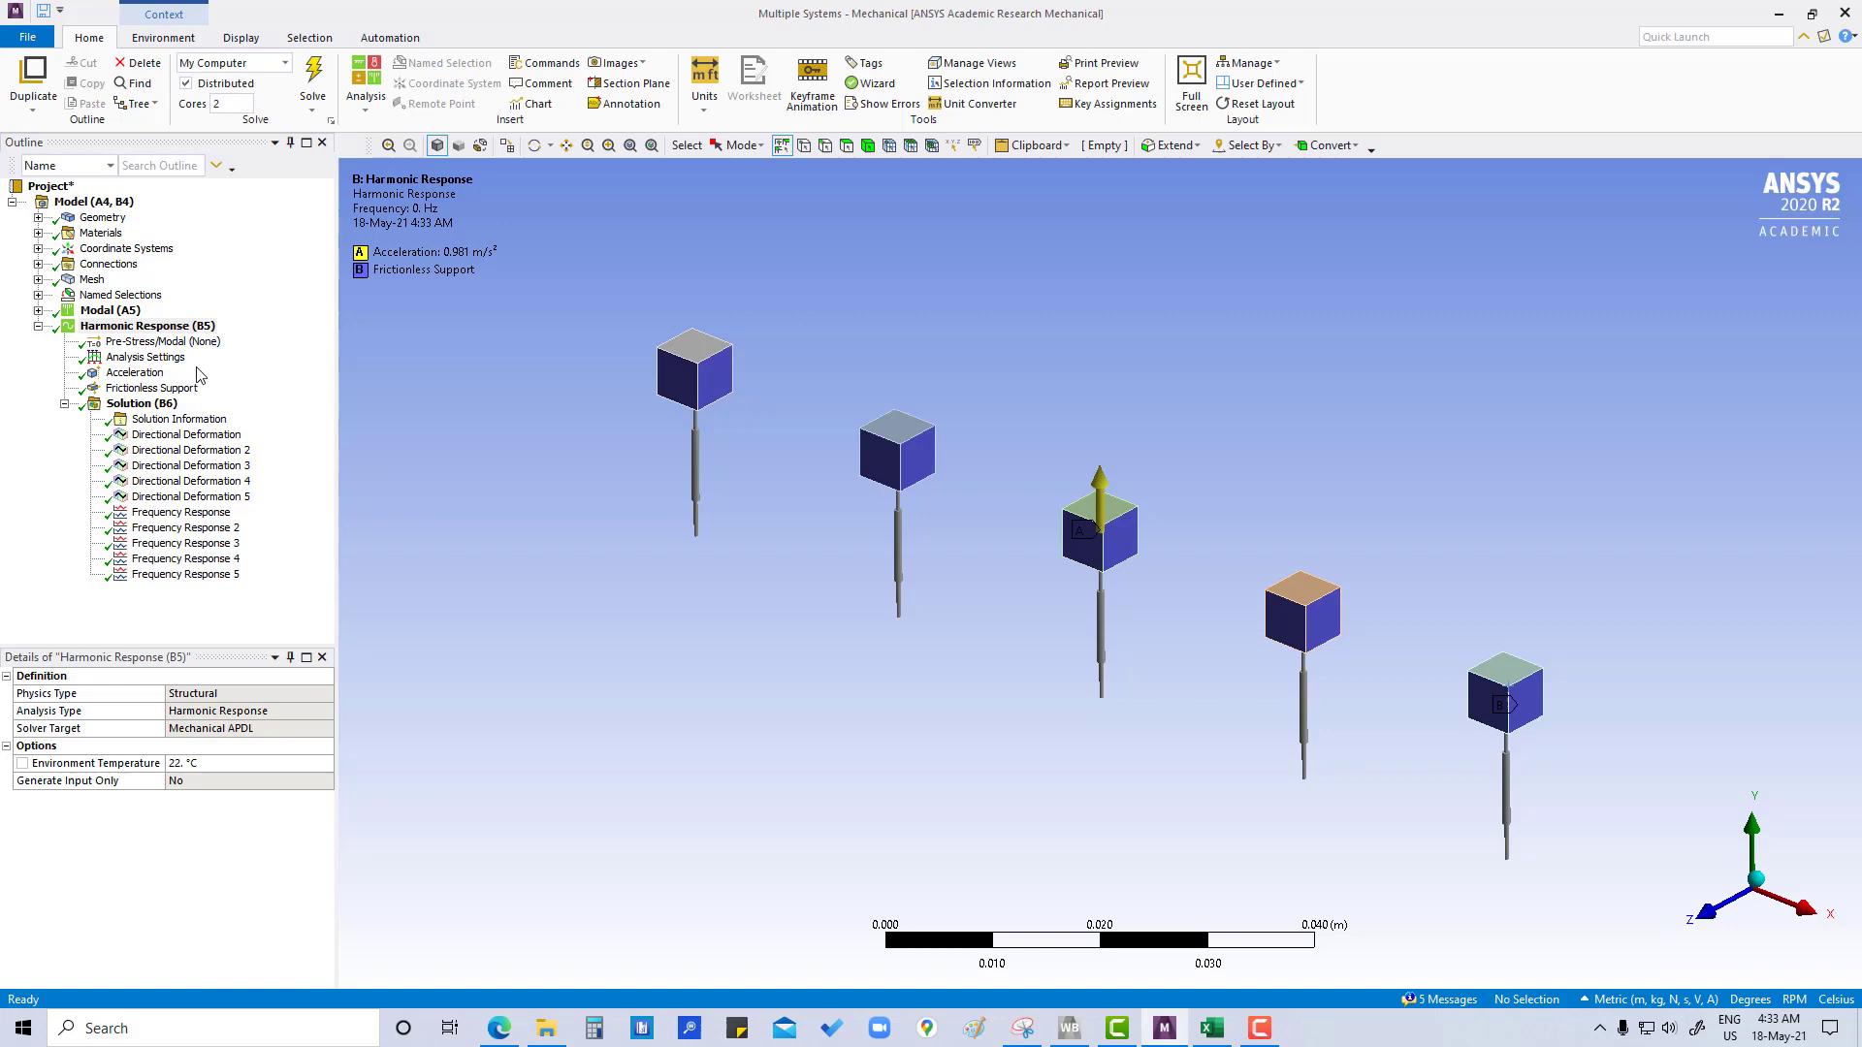
click(172, 438)
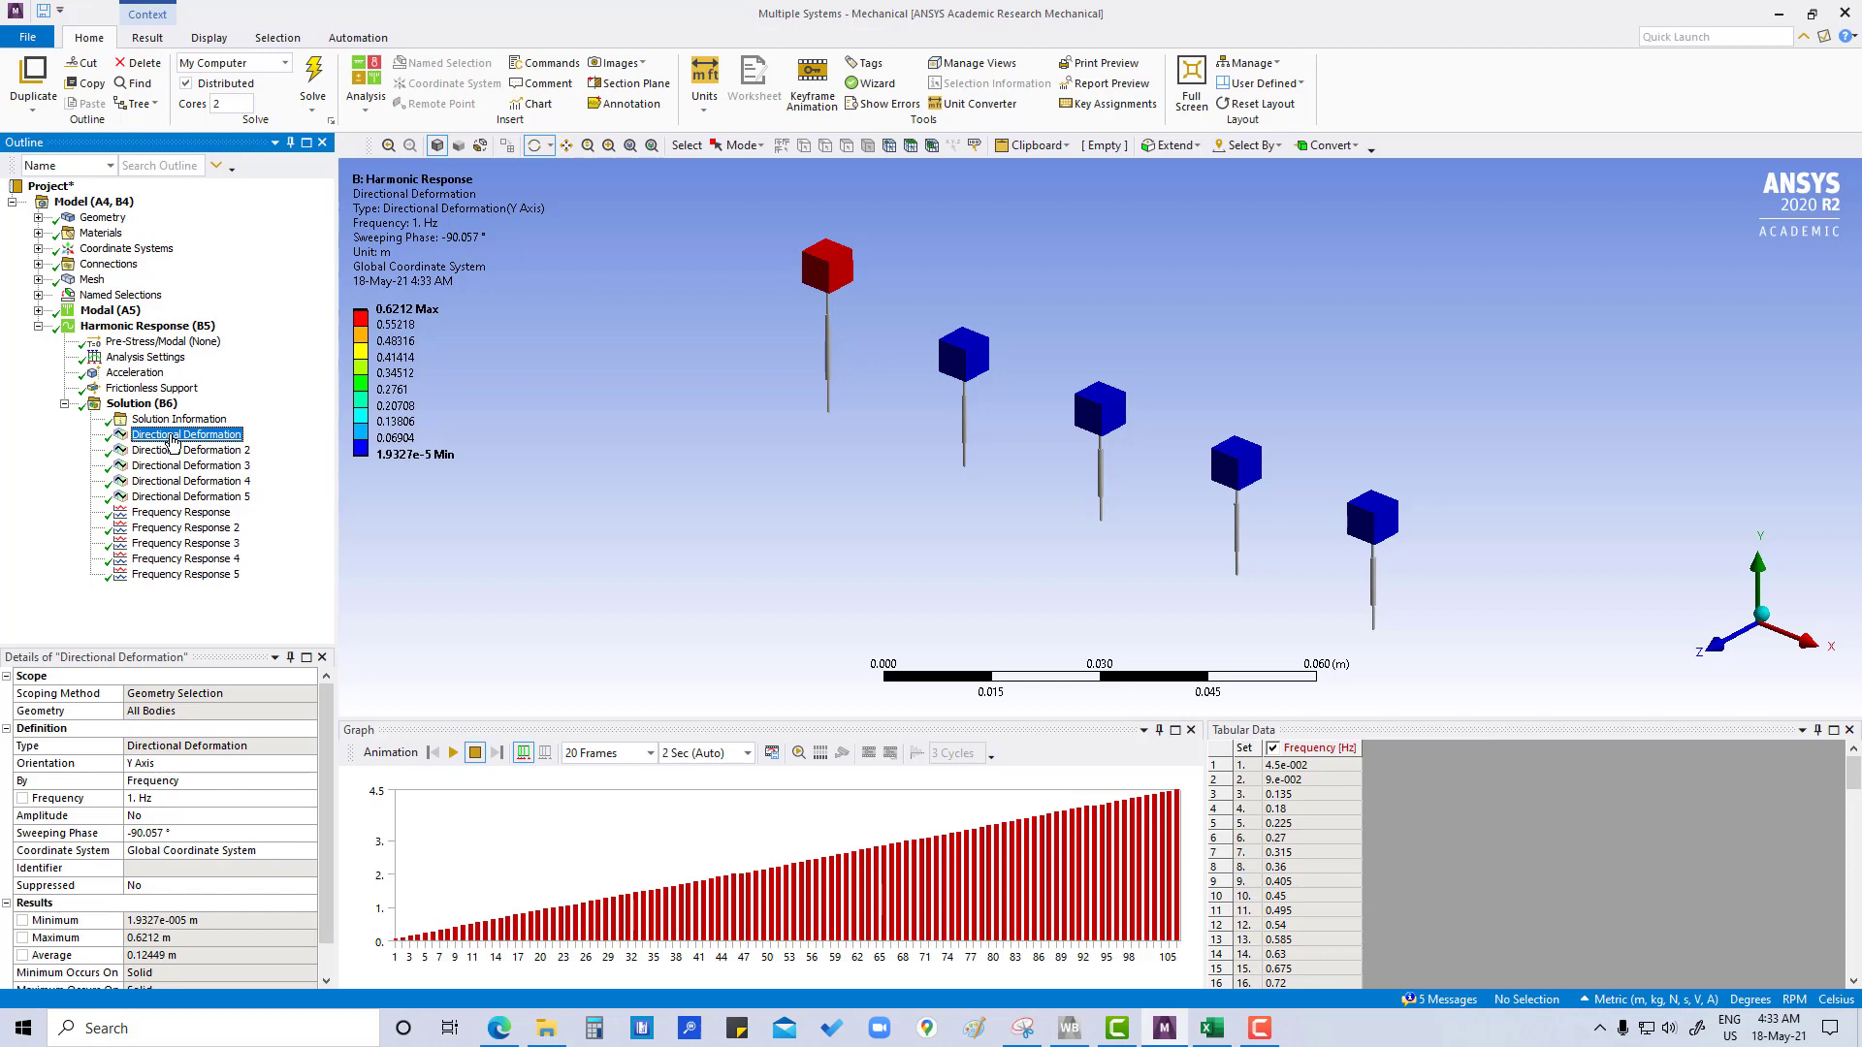
Step through Directional Deformation 2 and Frequency Response 1–5, peaking near 1.5, 2 and 4 Hz
click(176, 451)
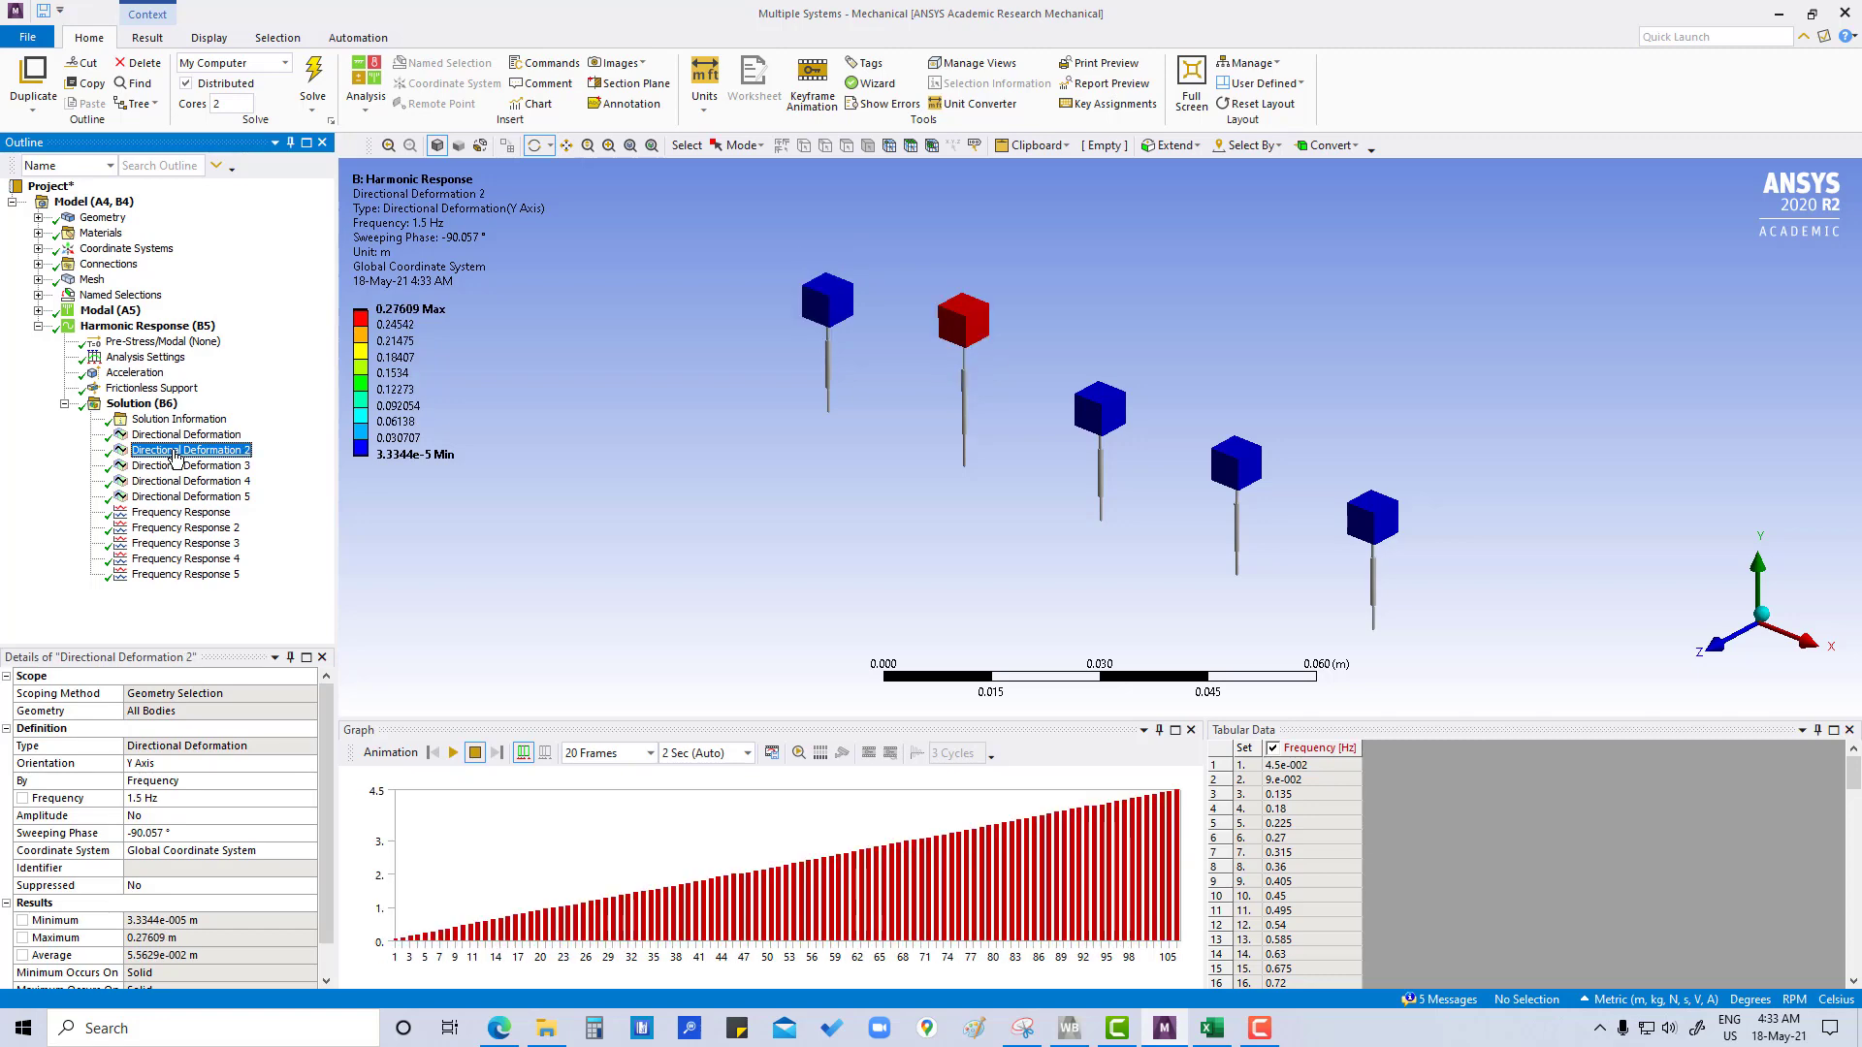
click(161, 516)
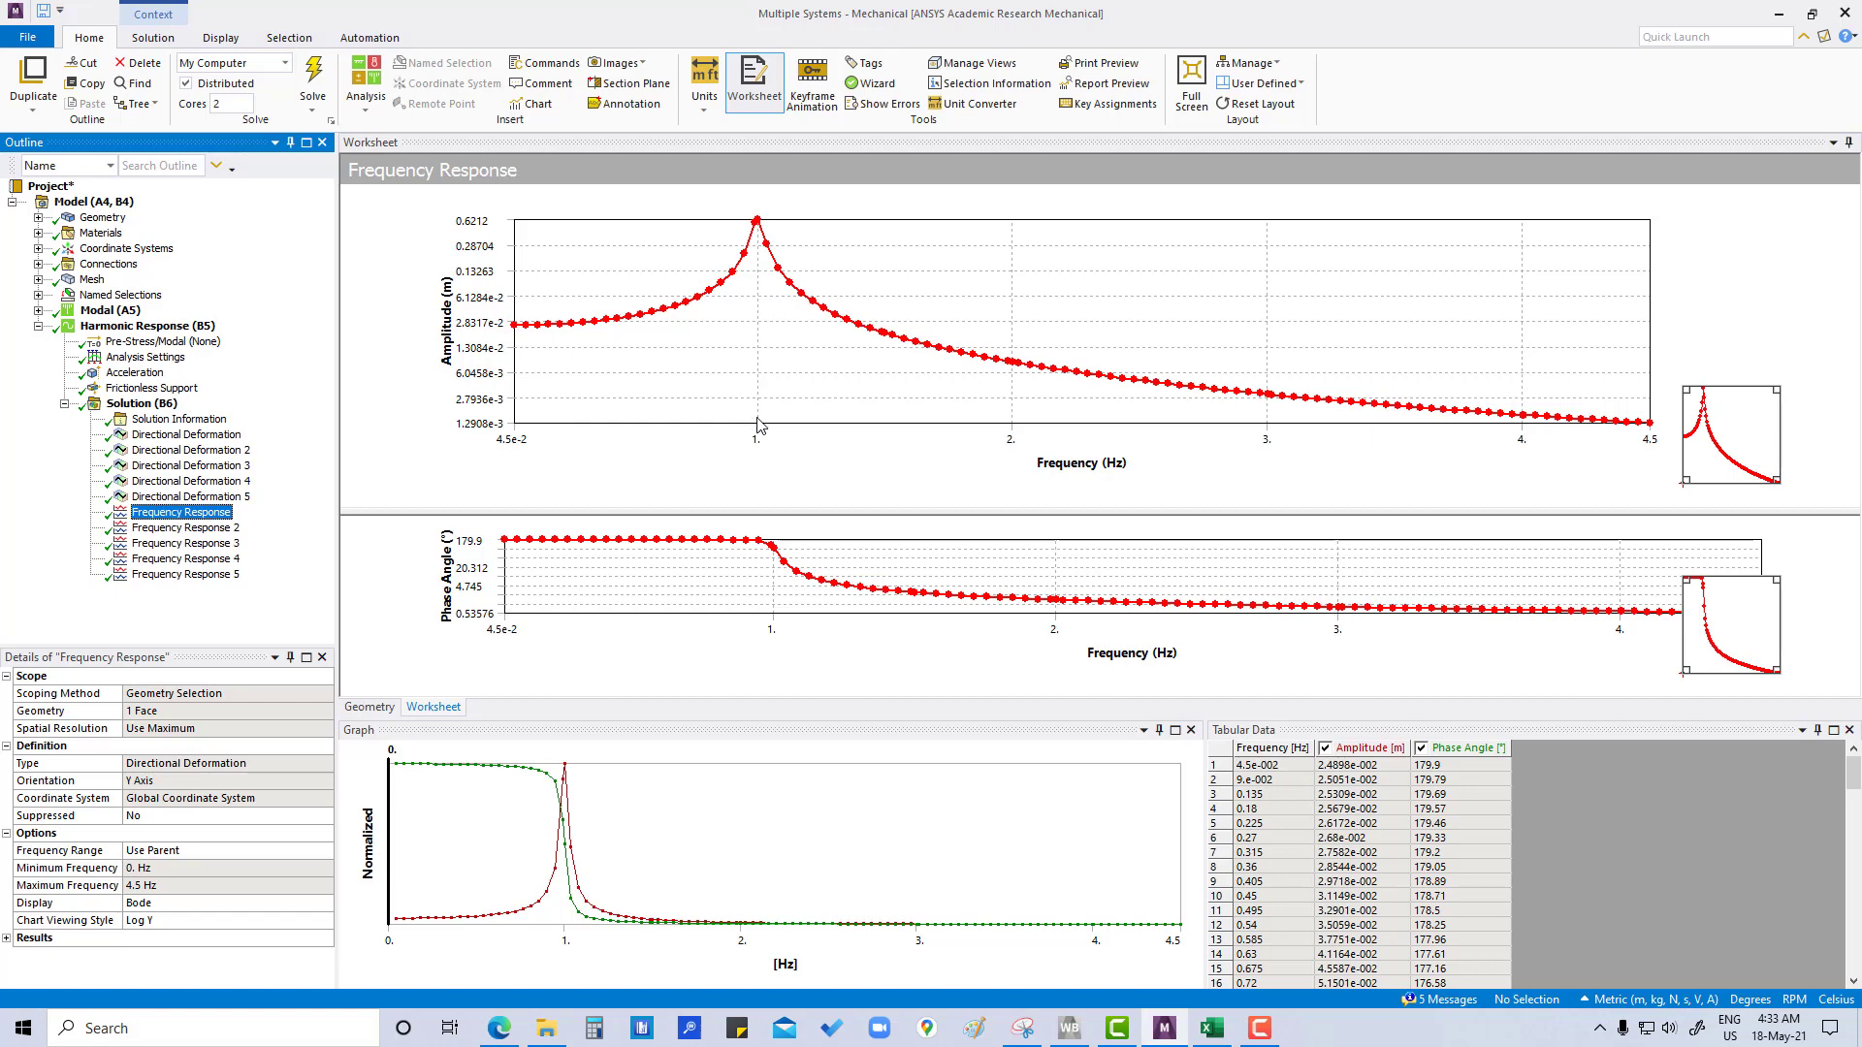
click(198, 529)
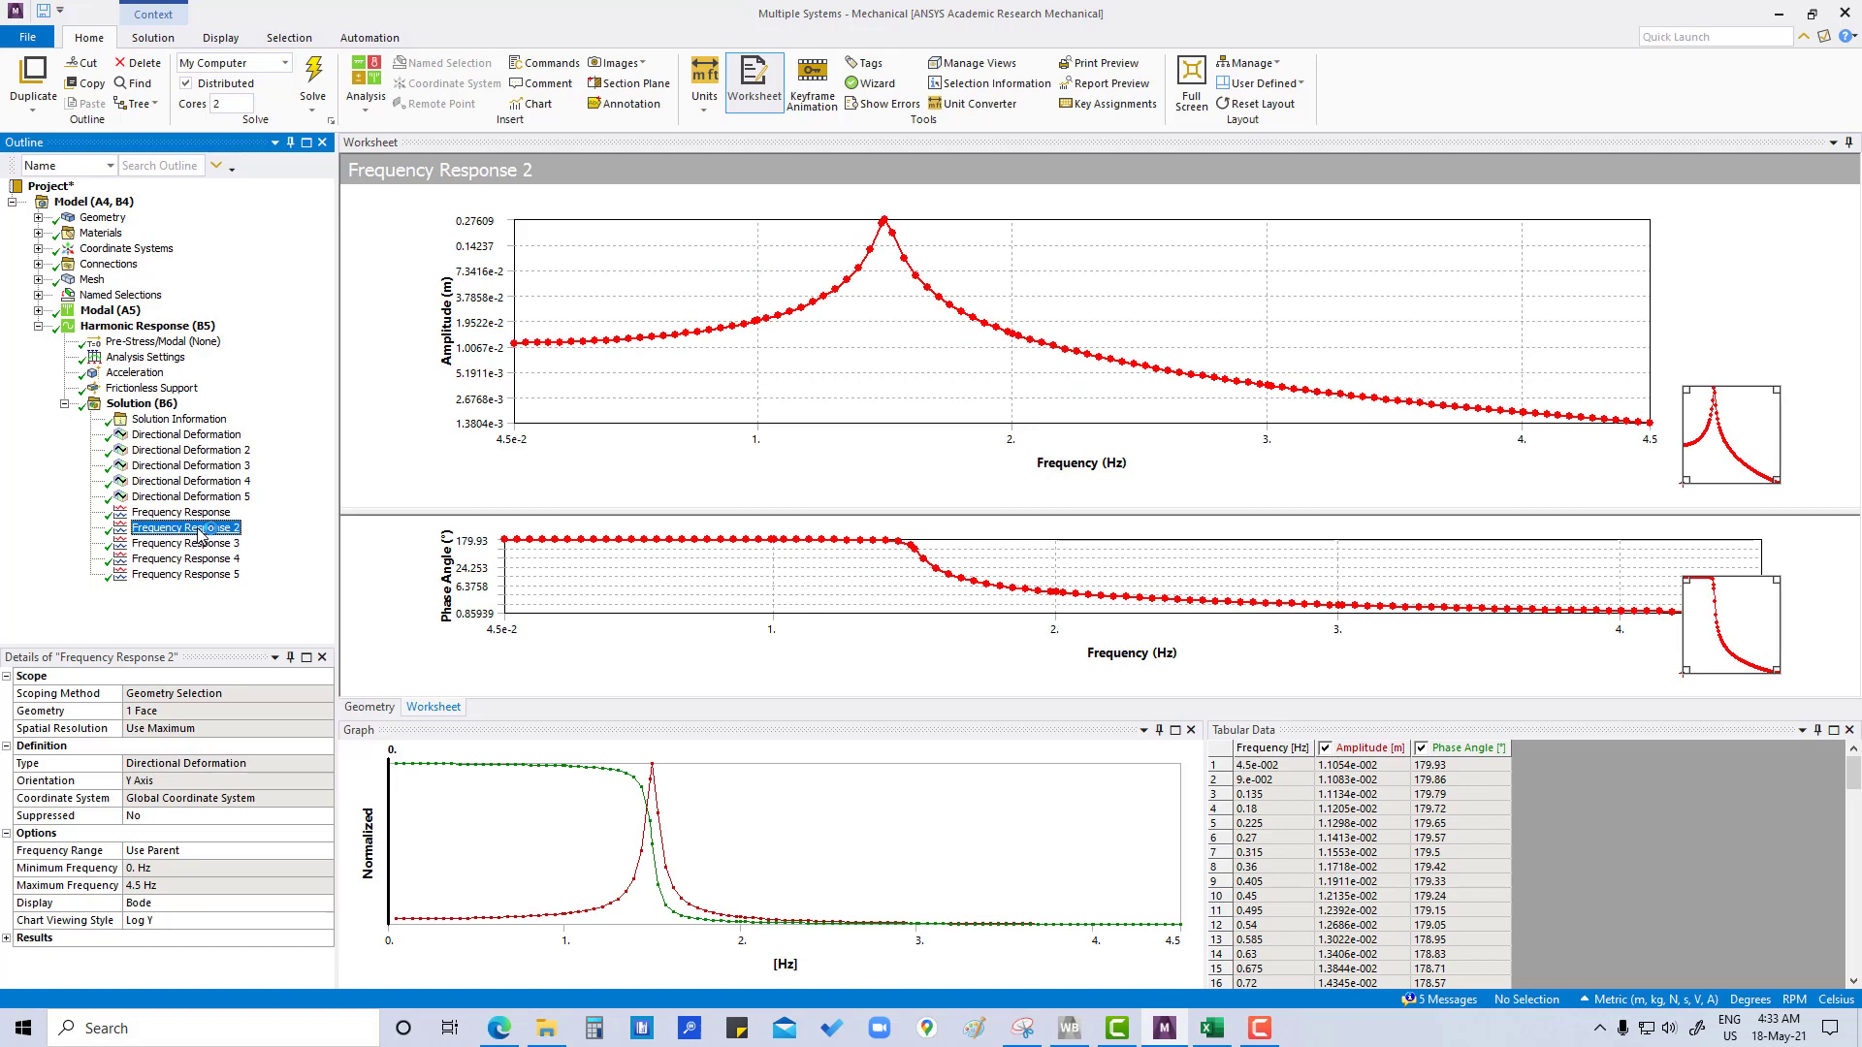
click(204, 543)
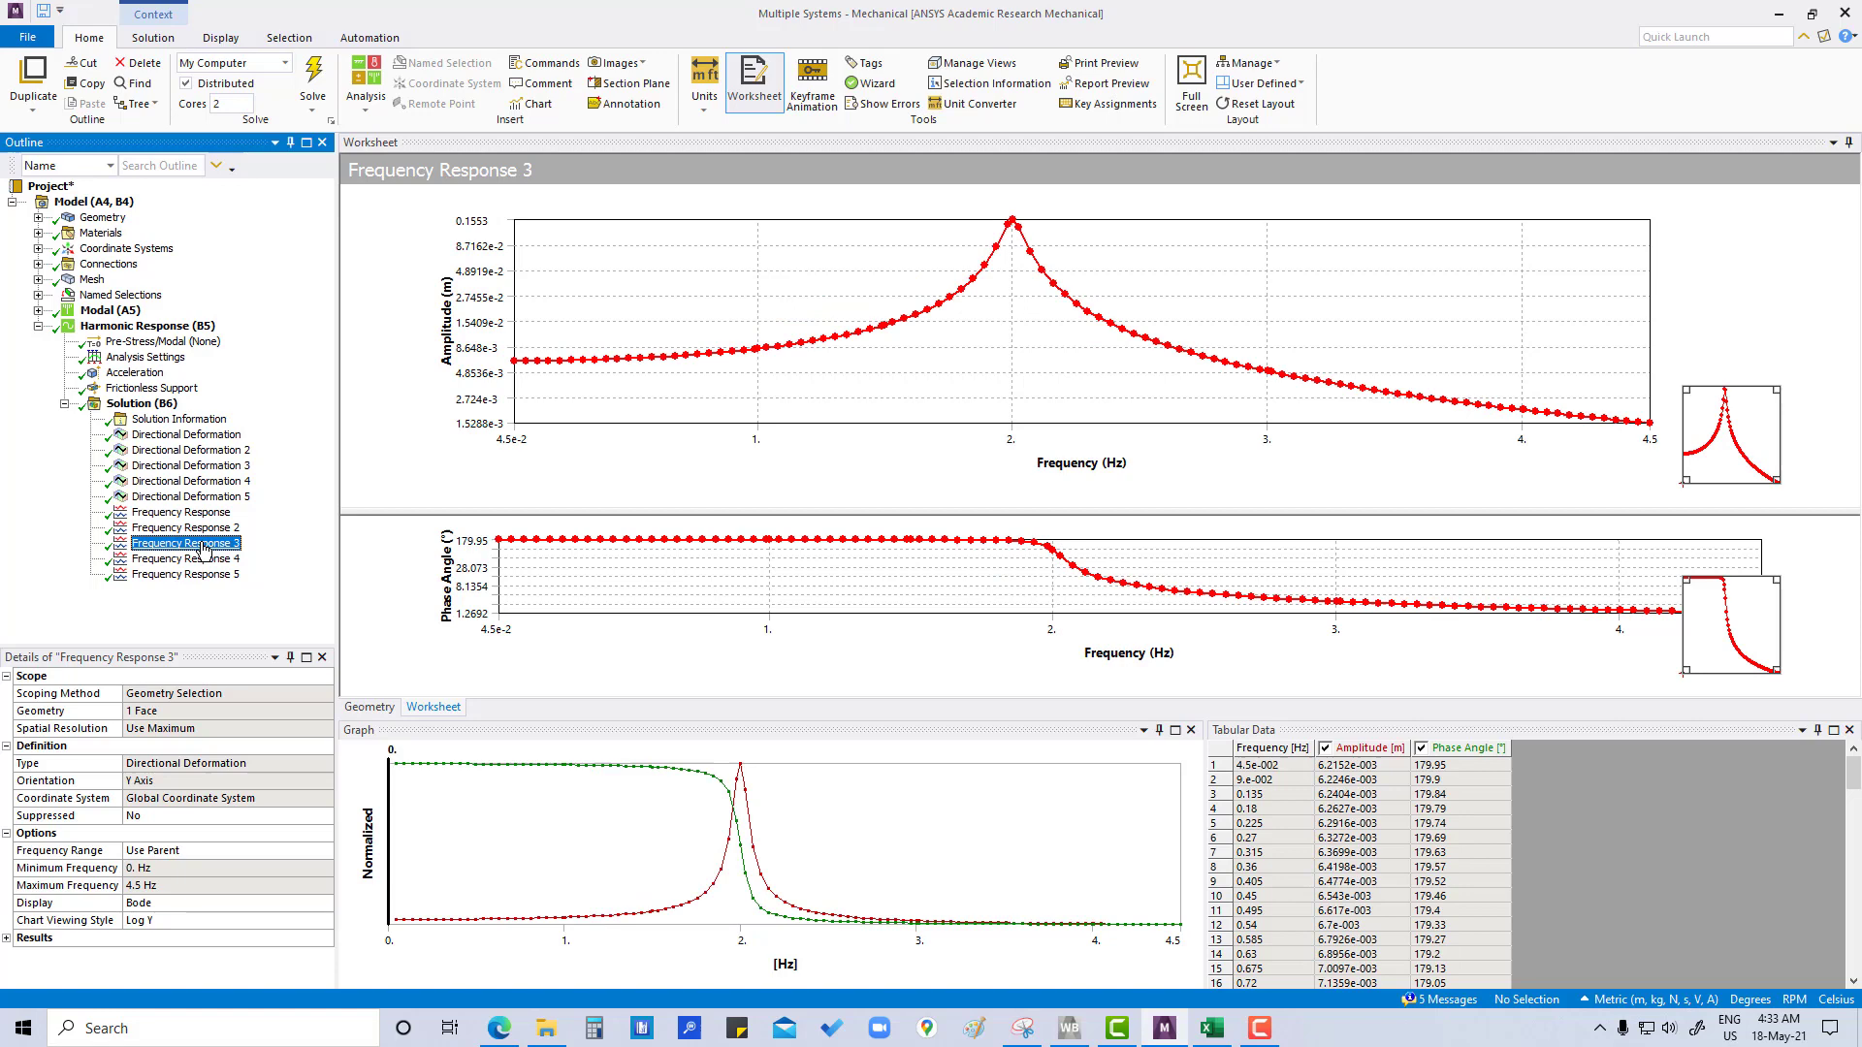
click(194, 565)
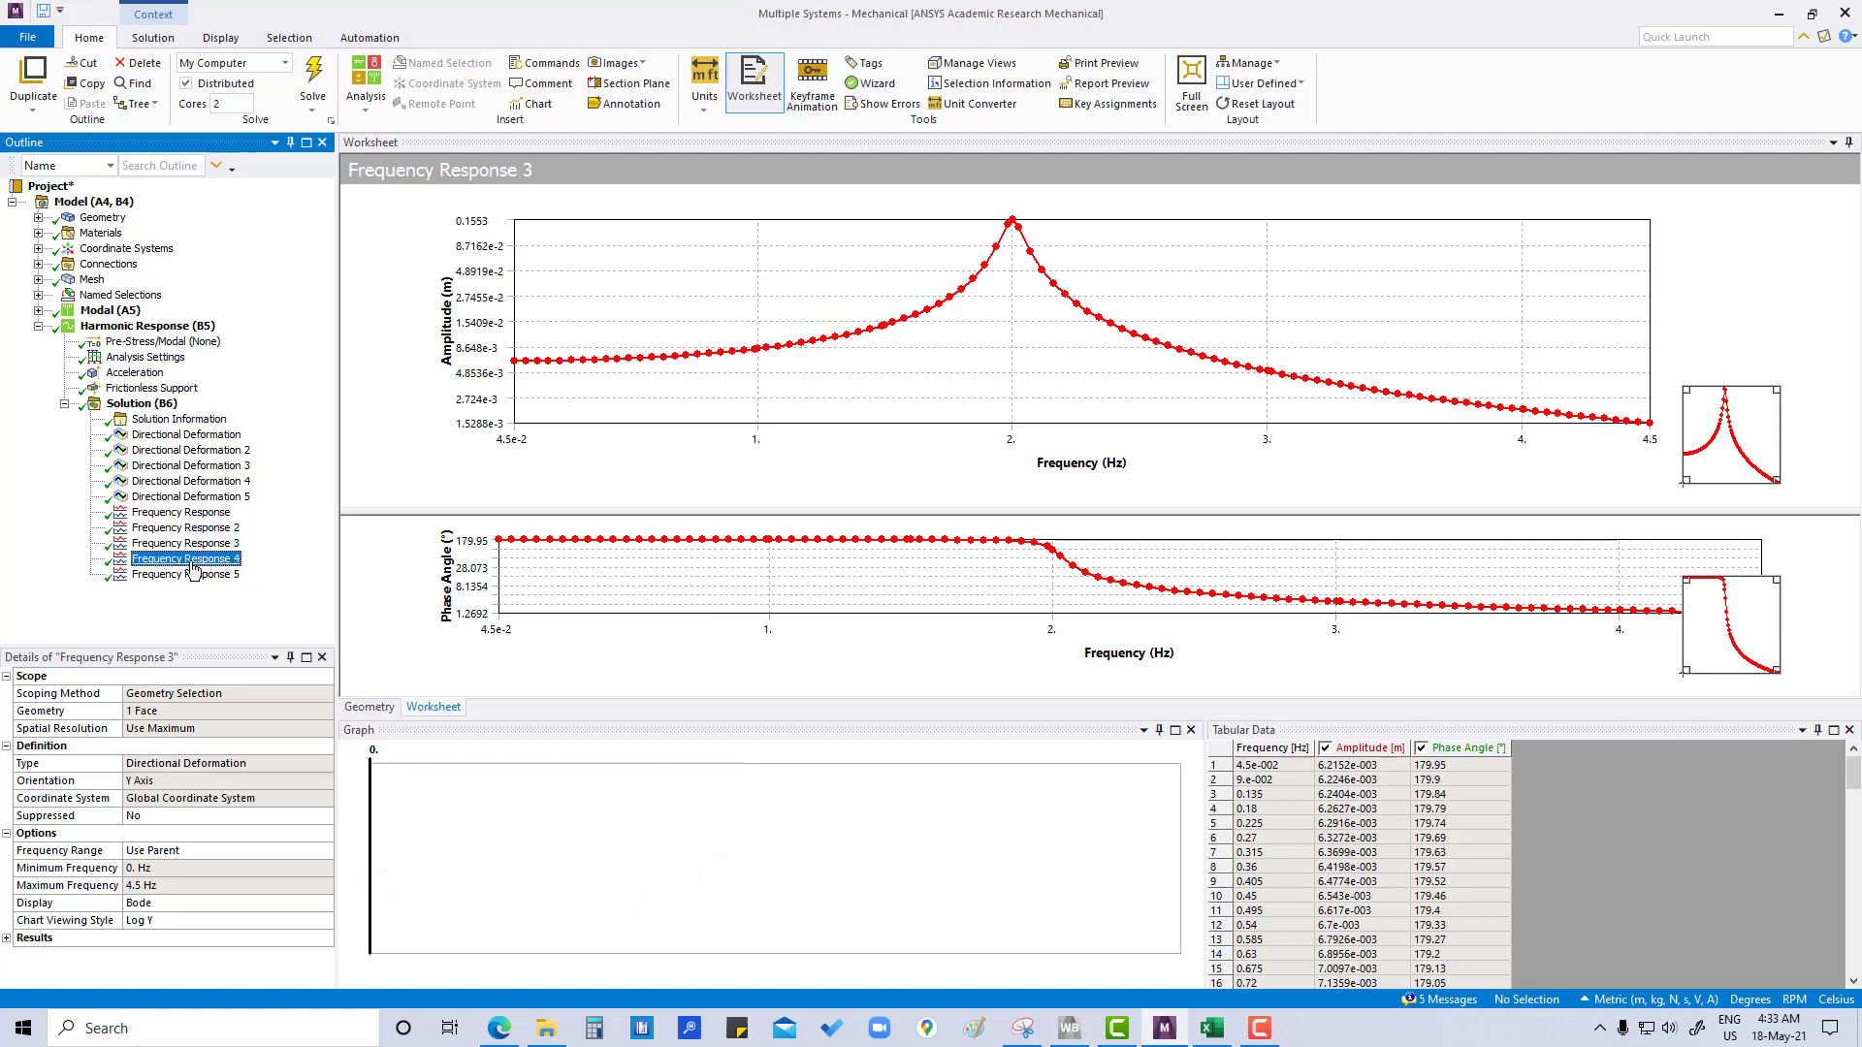
click(192, 574)
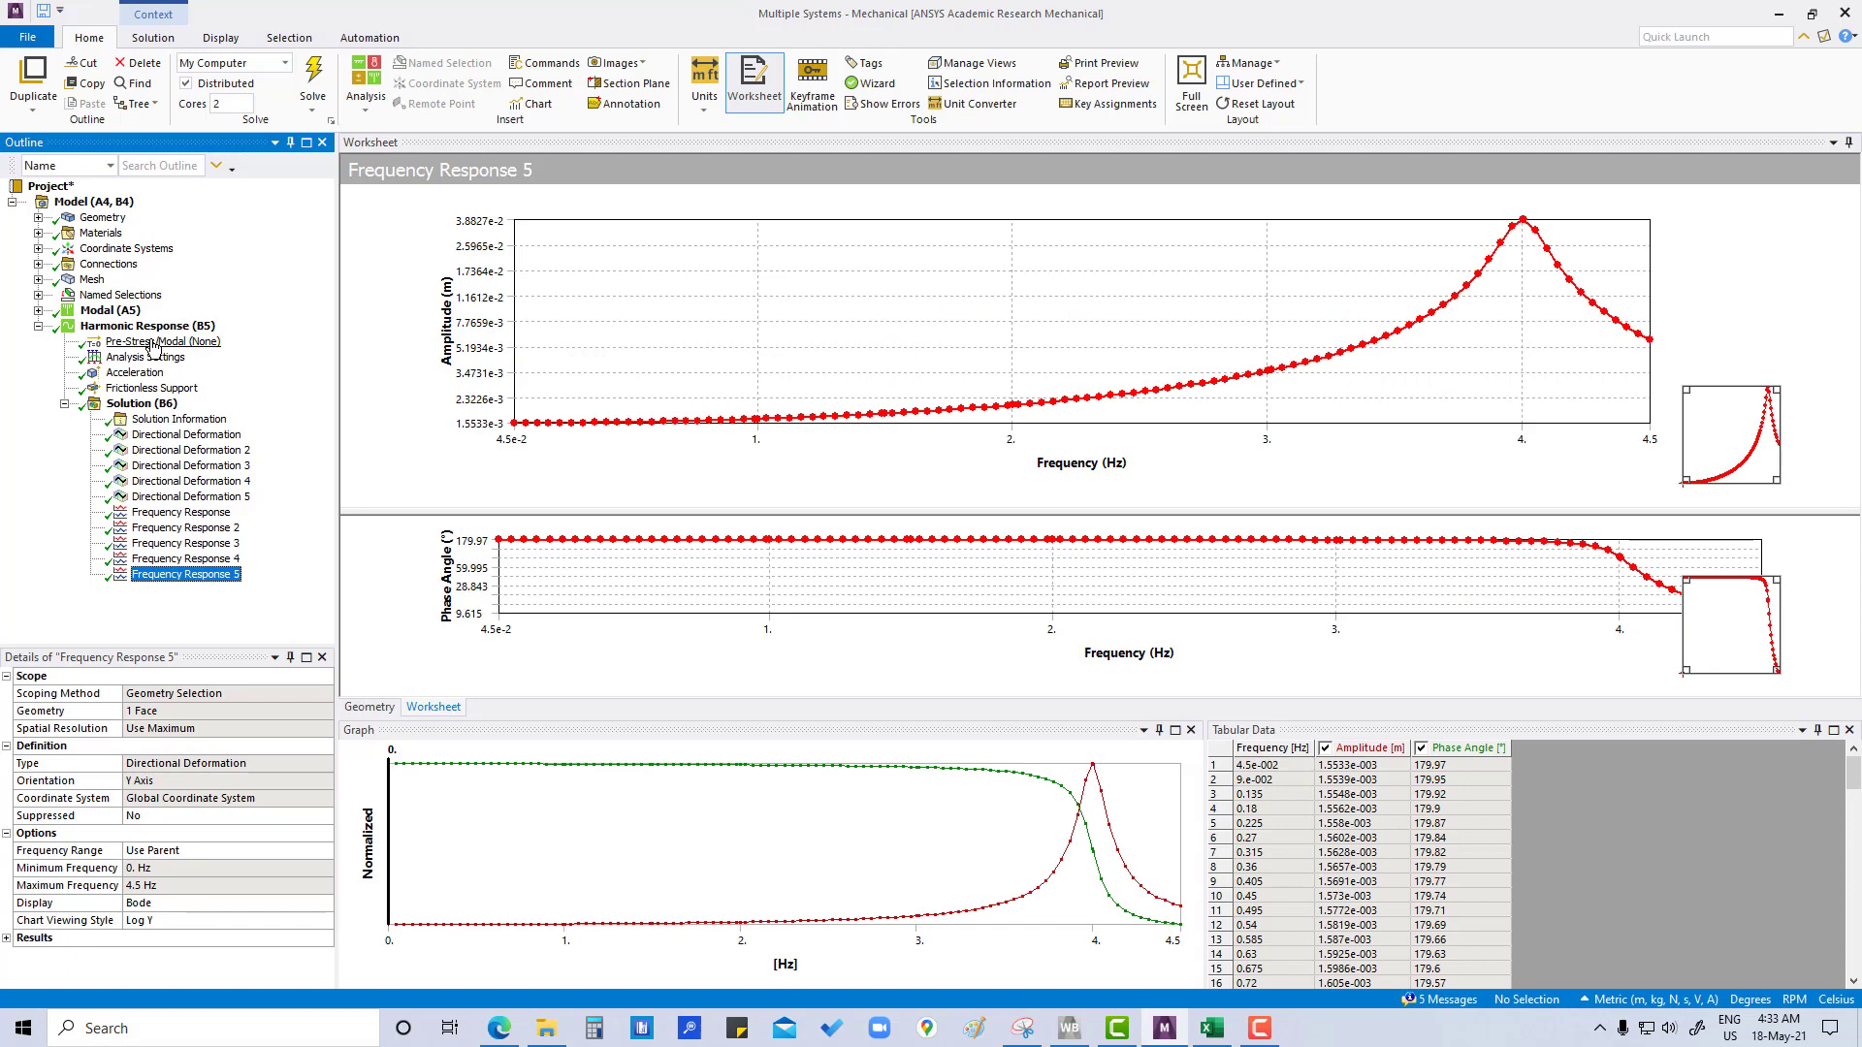
Check the first Longitudinal - Ground To Solid spring's 0.25134 N·s/m damping, then select Solution (B6)
click(39, 329)
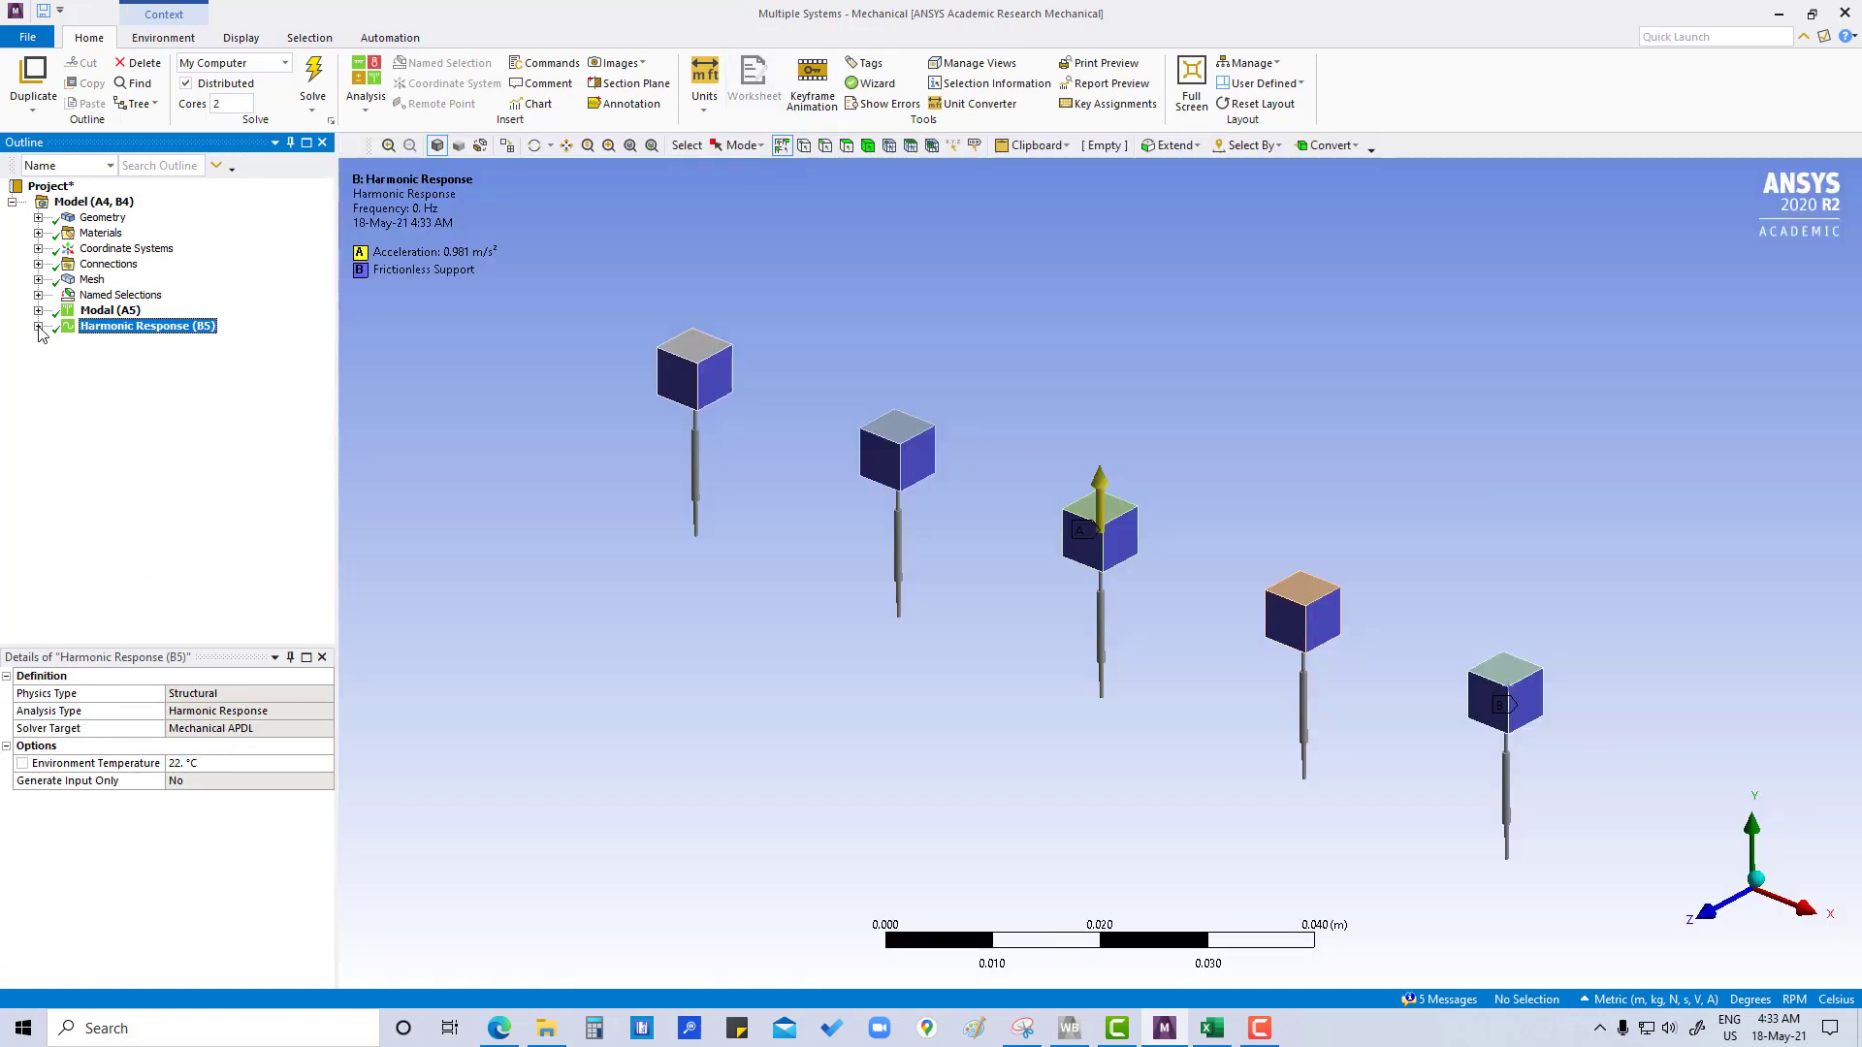
click(40, 328)
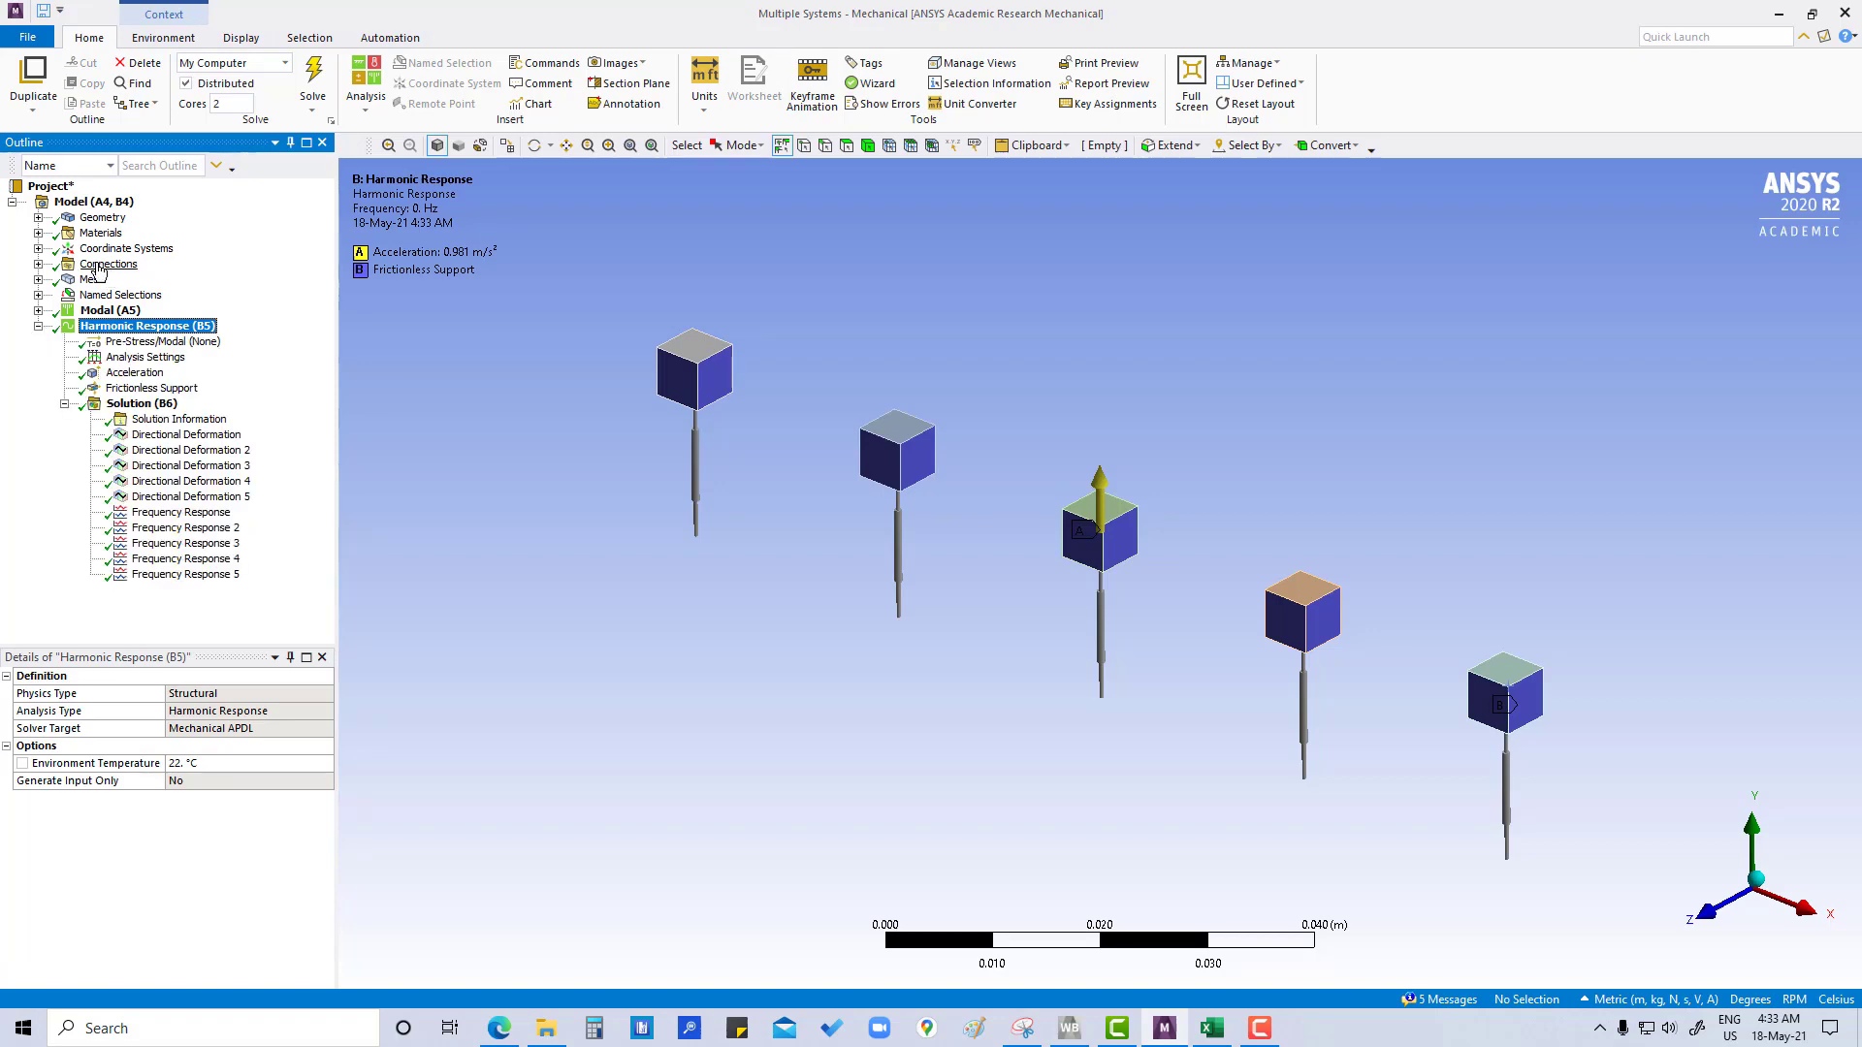
click(38, 264)
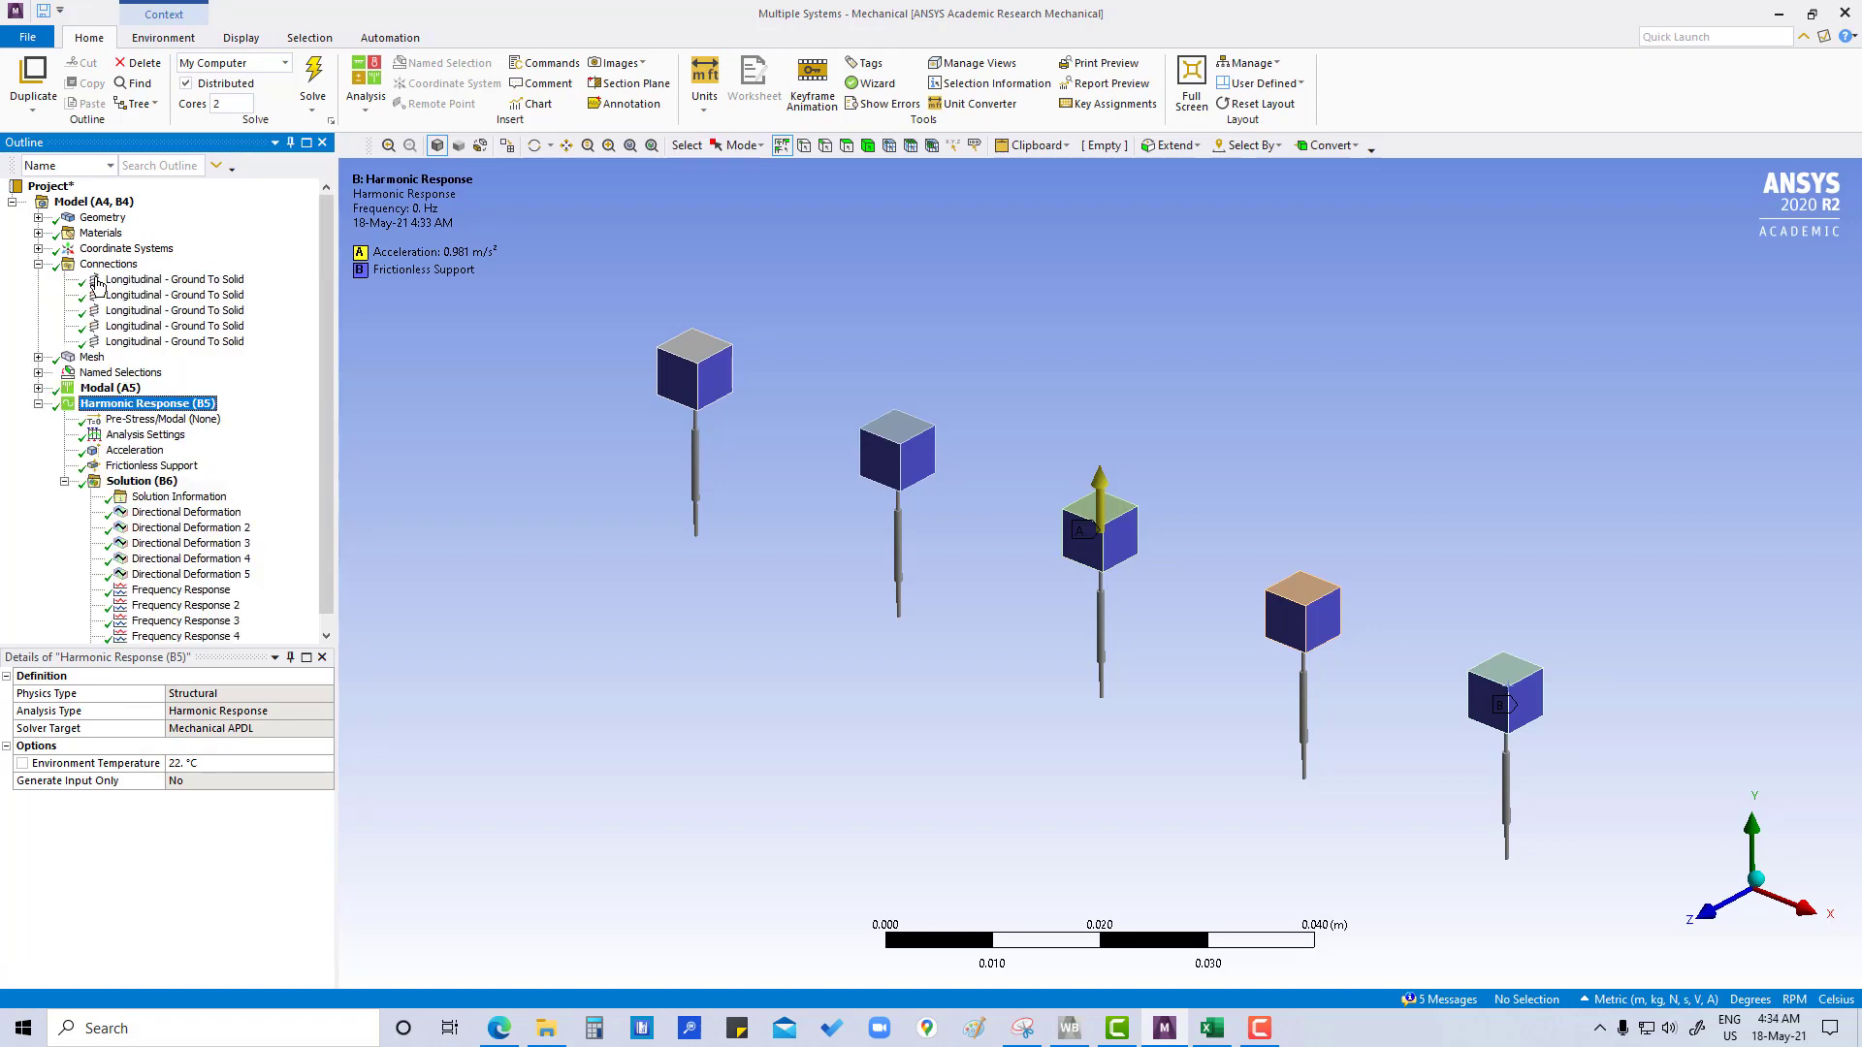
click(96, 280)
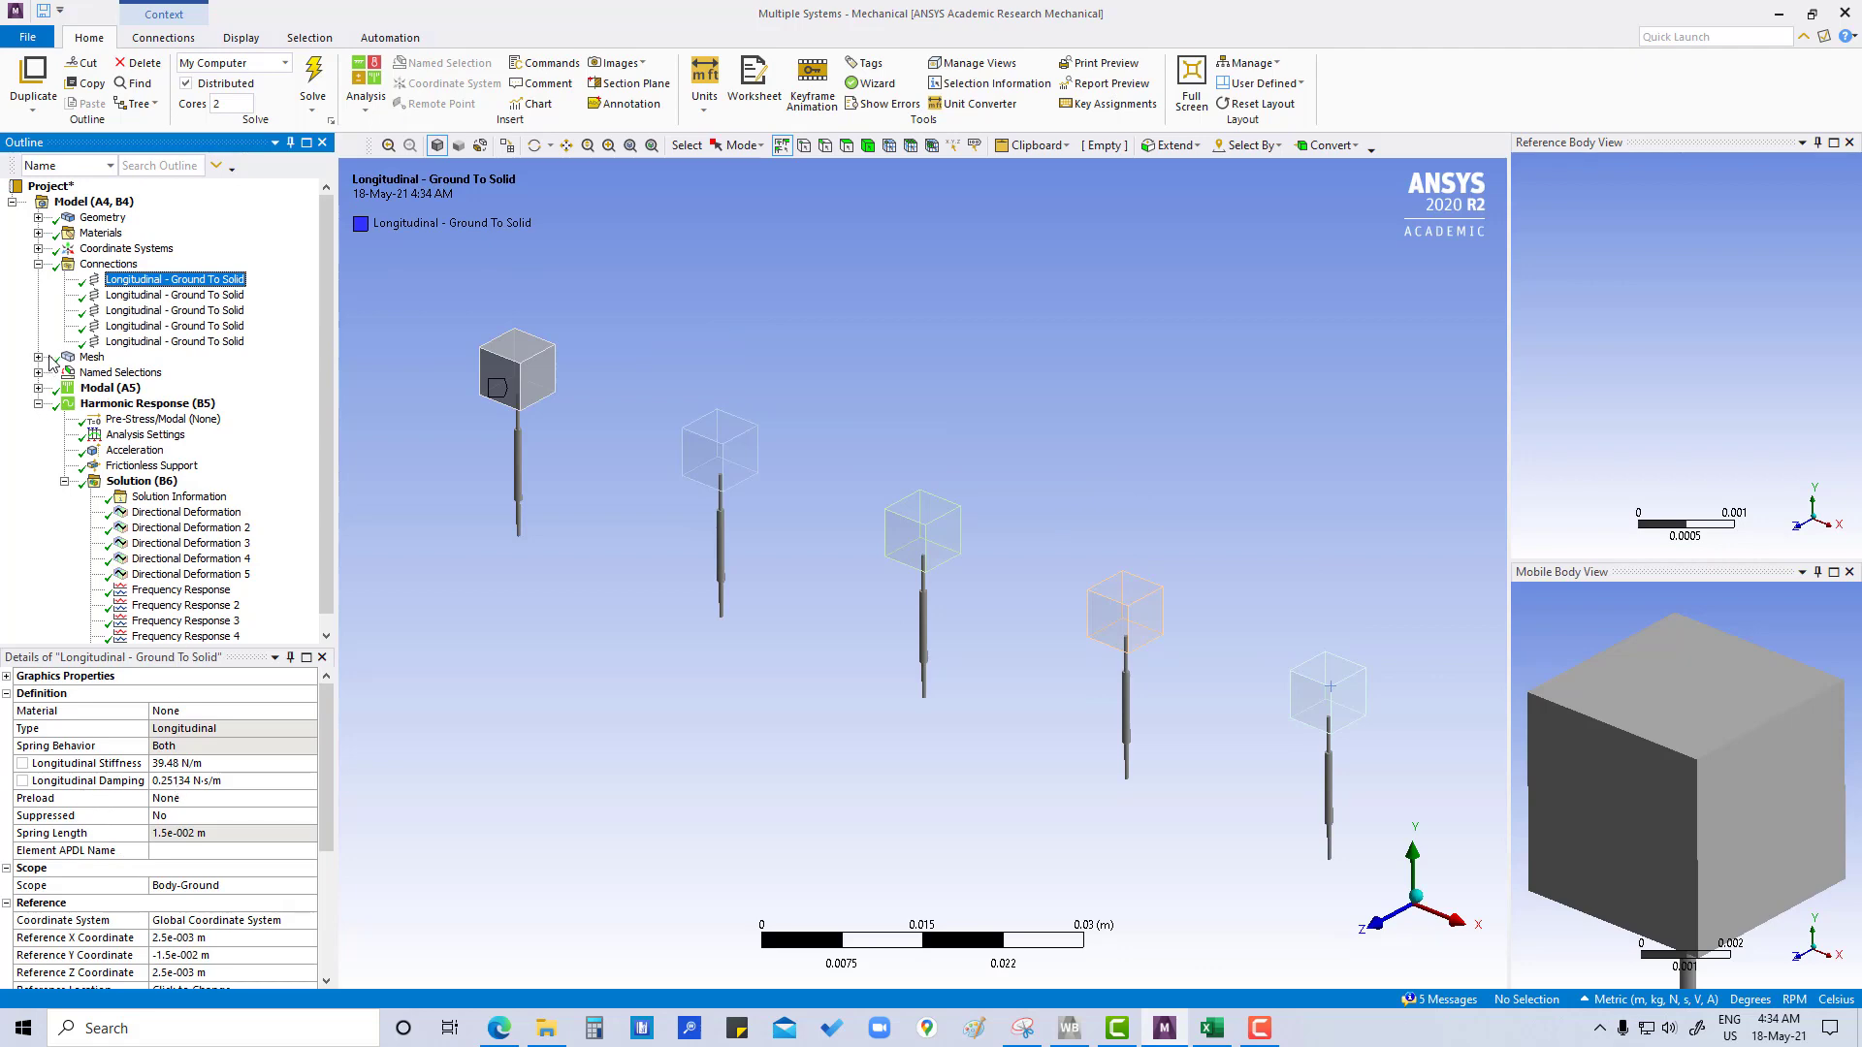
click(38, 265)
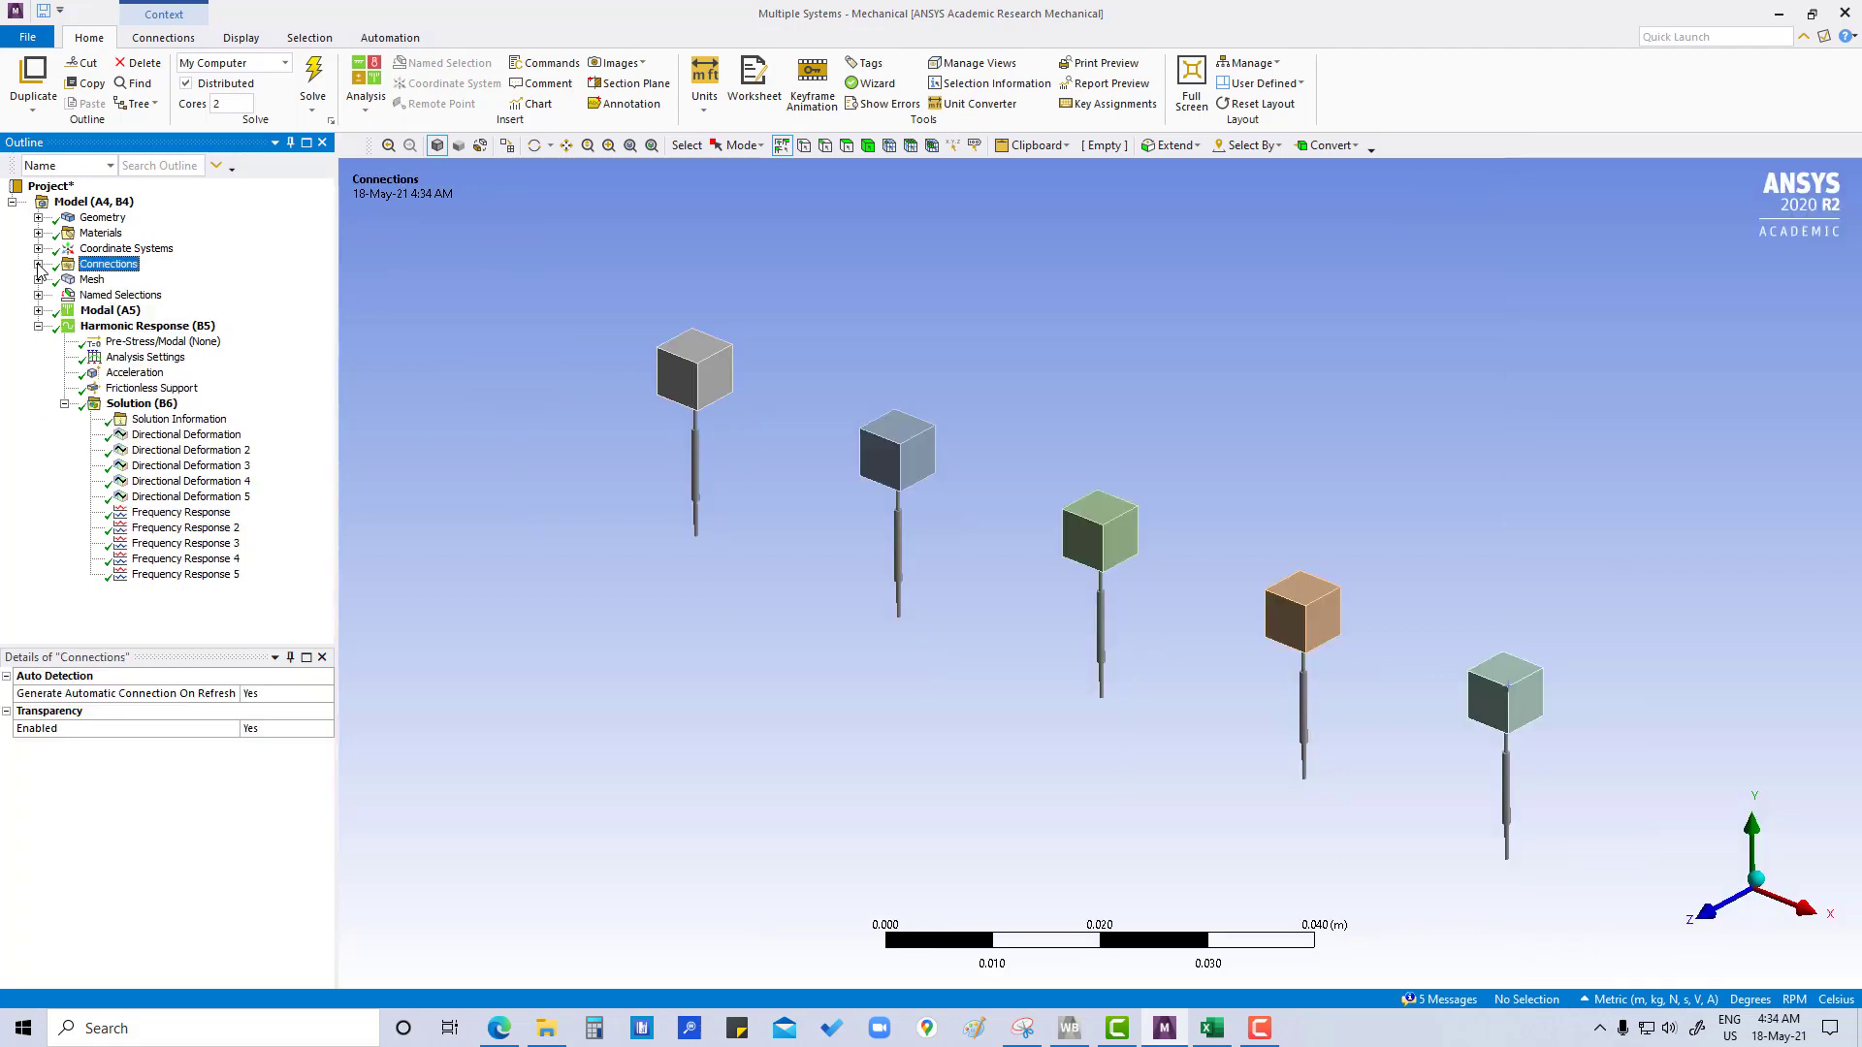
click(139, 403)
Browse the first directional deformation, the solver information and the Solution (B6) overview
click(151, 435)
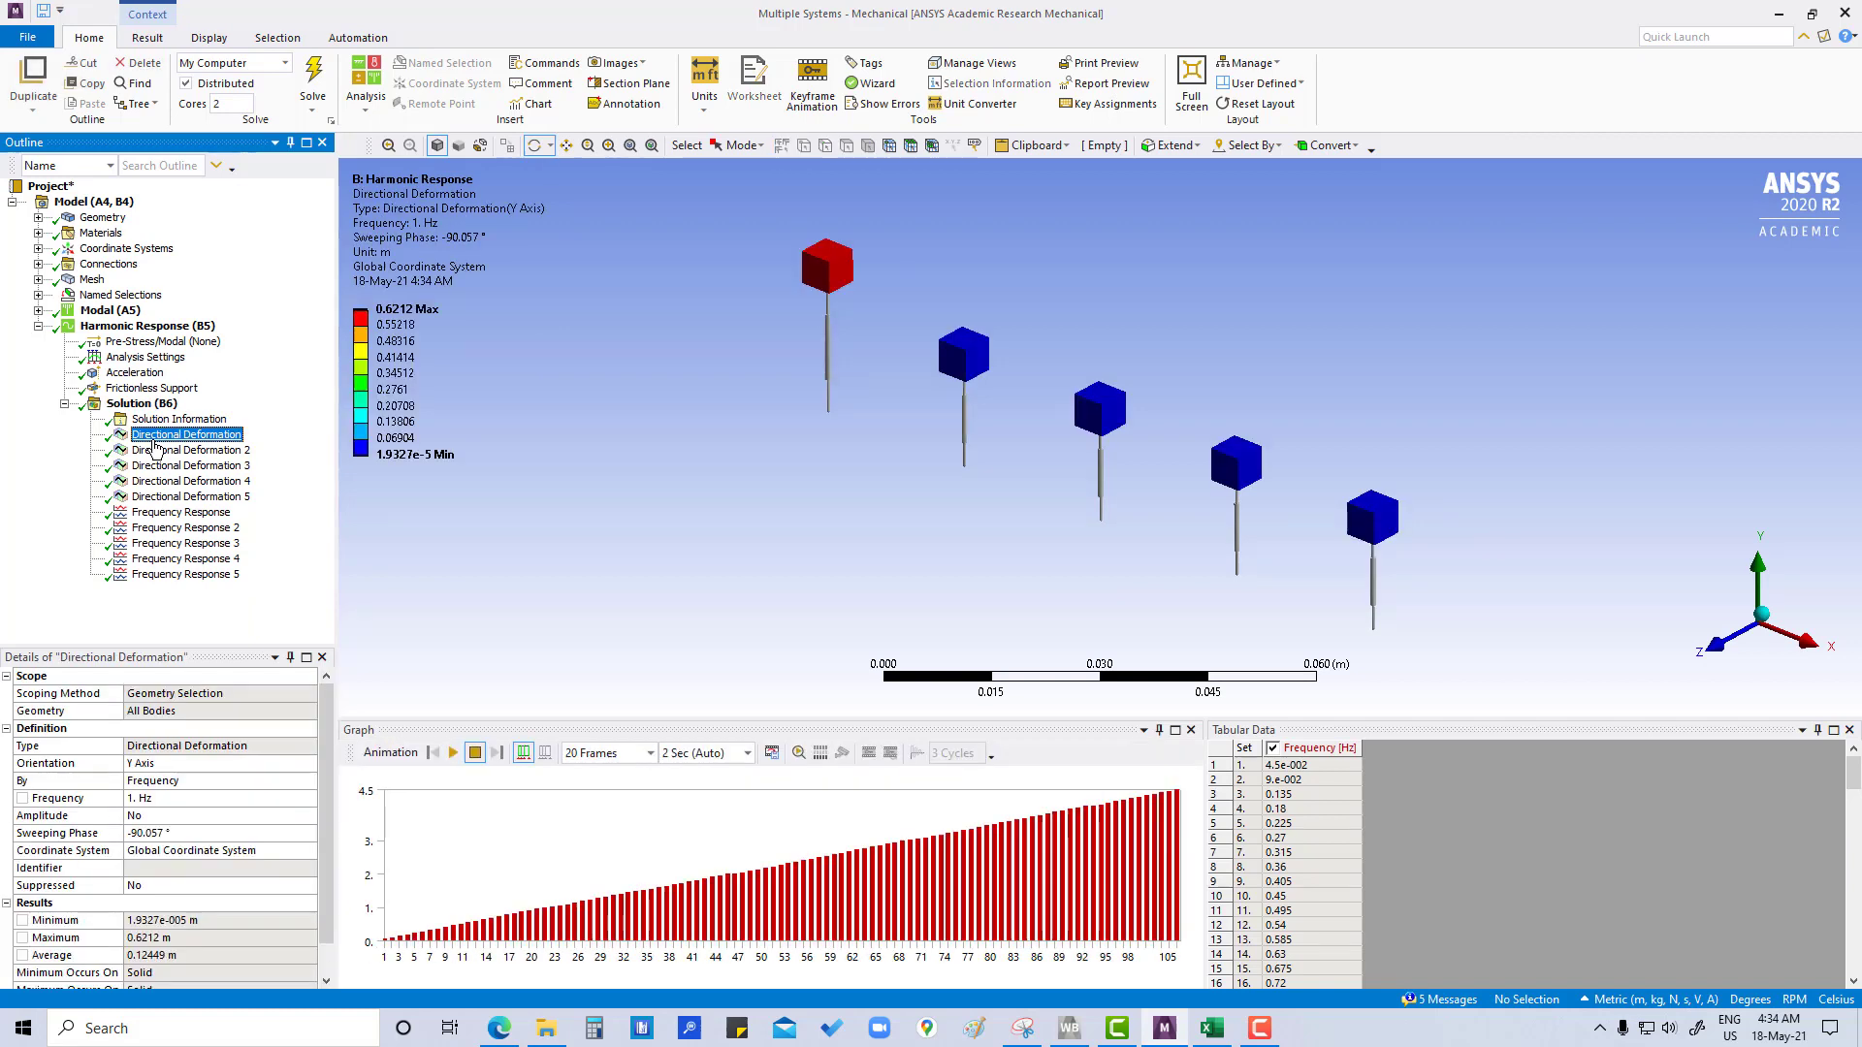
click(160, 422)
click(141, 402)
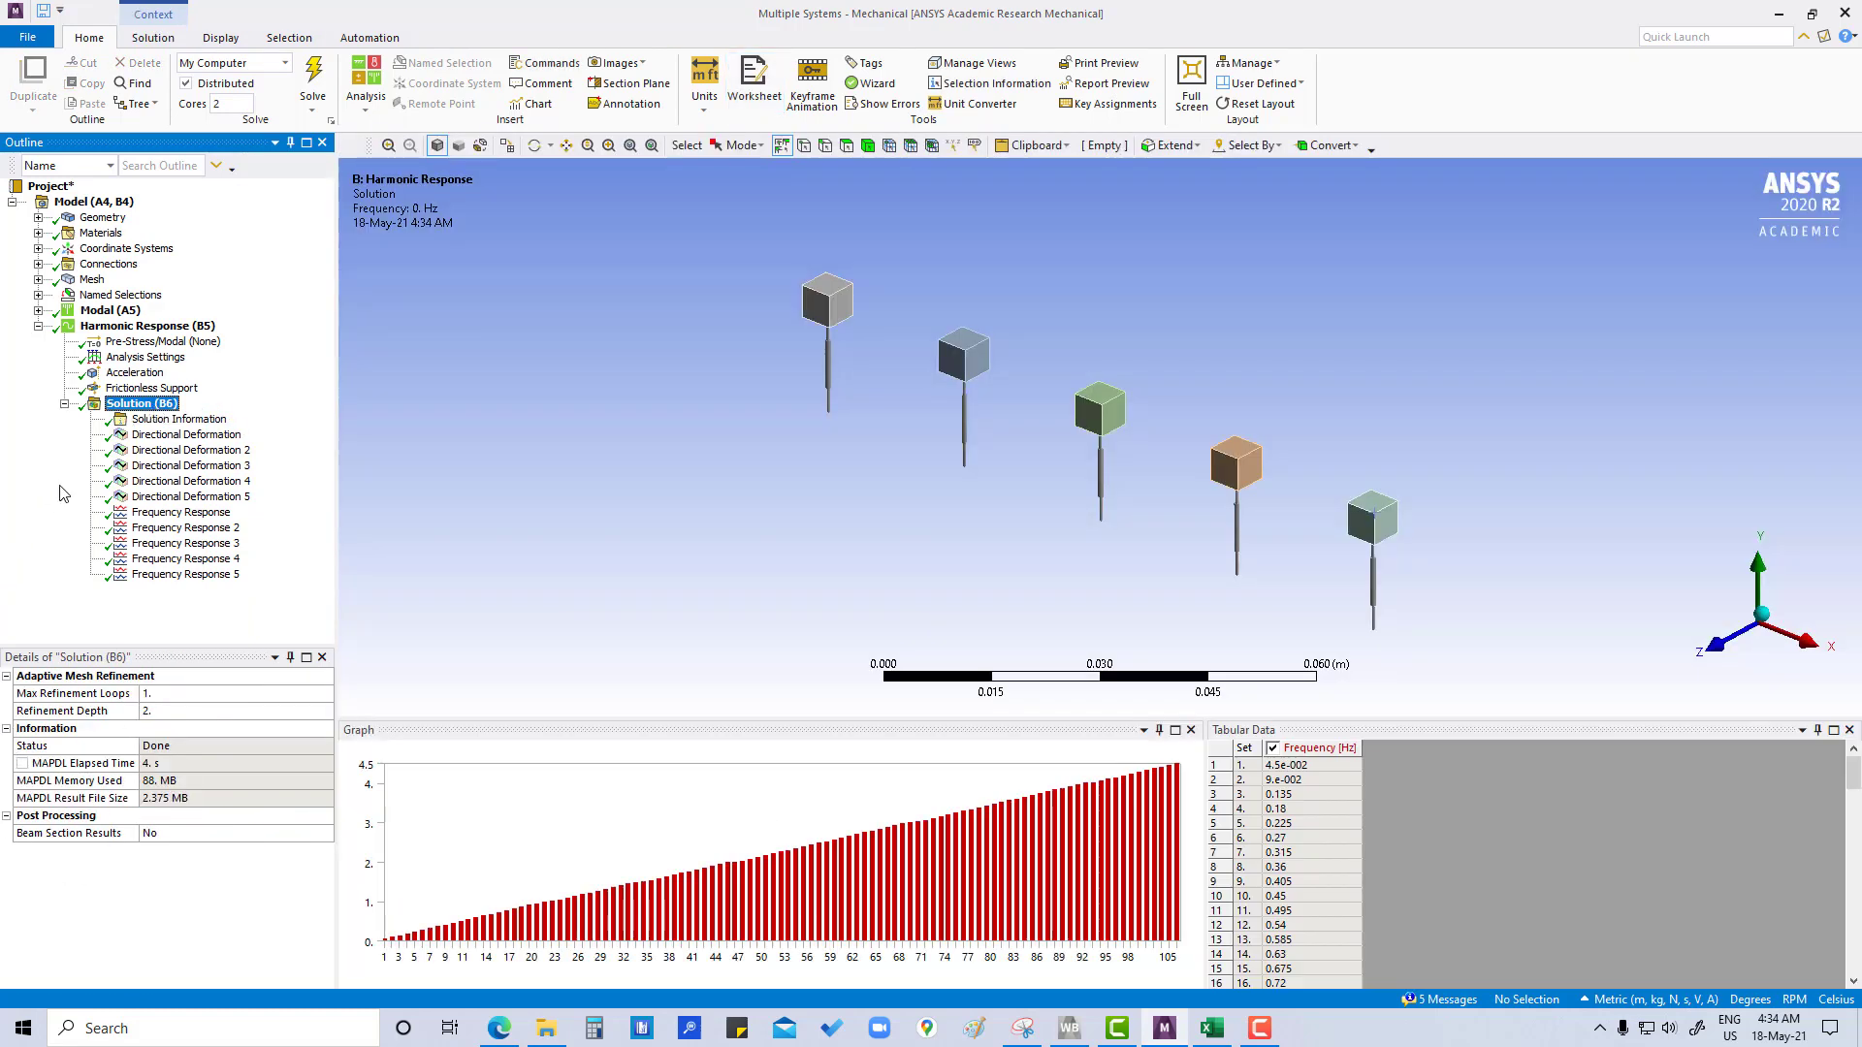
Expand harmonic Damping Controls and widen the name column to read the zero coefficients
click(146, 358)
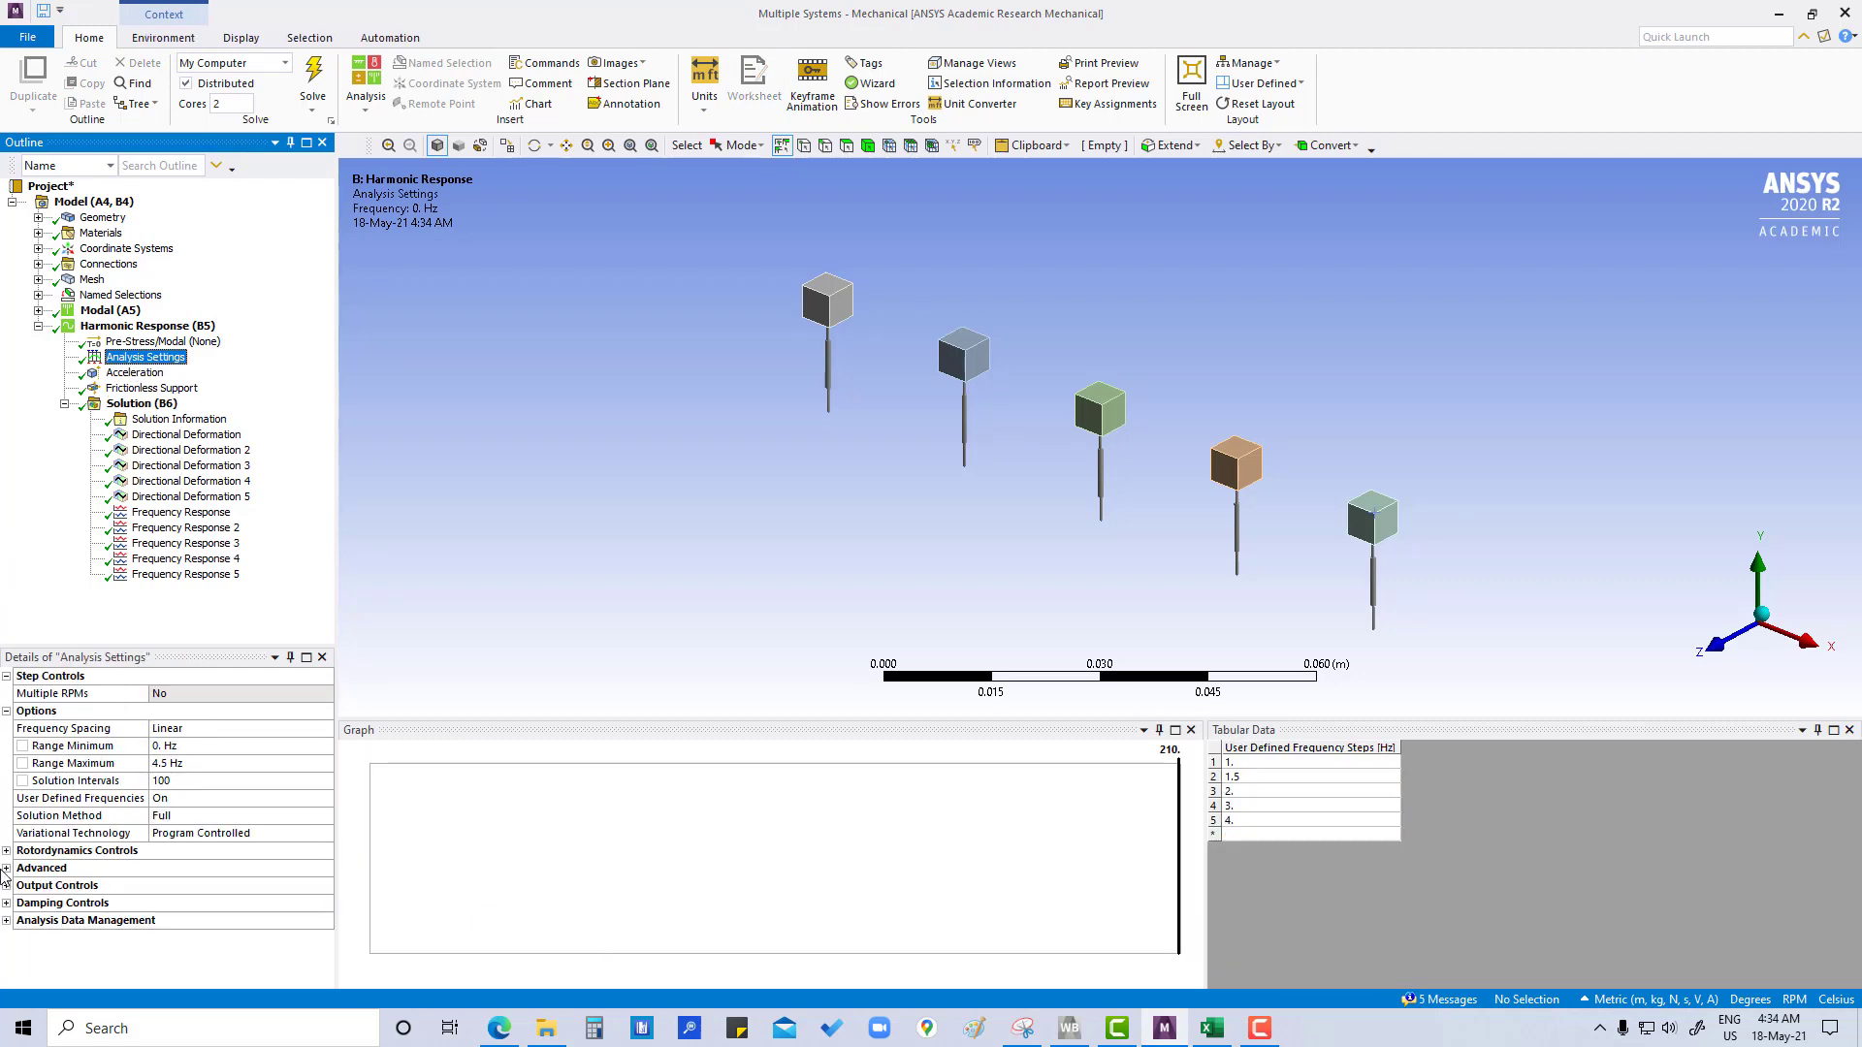
click(7, 904)
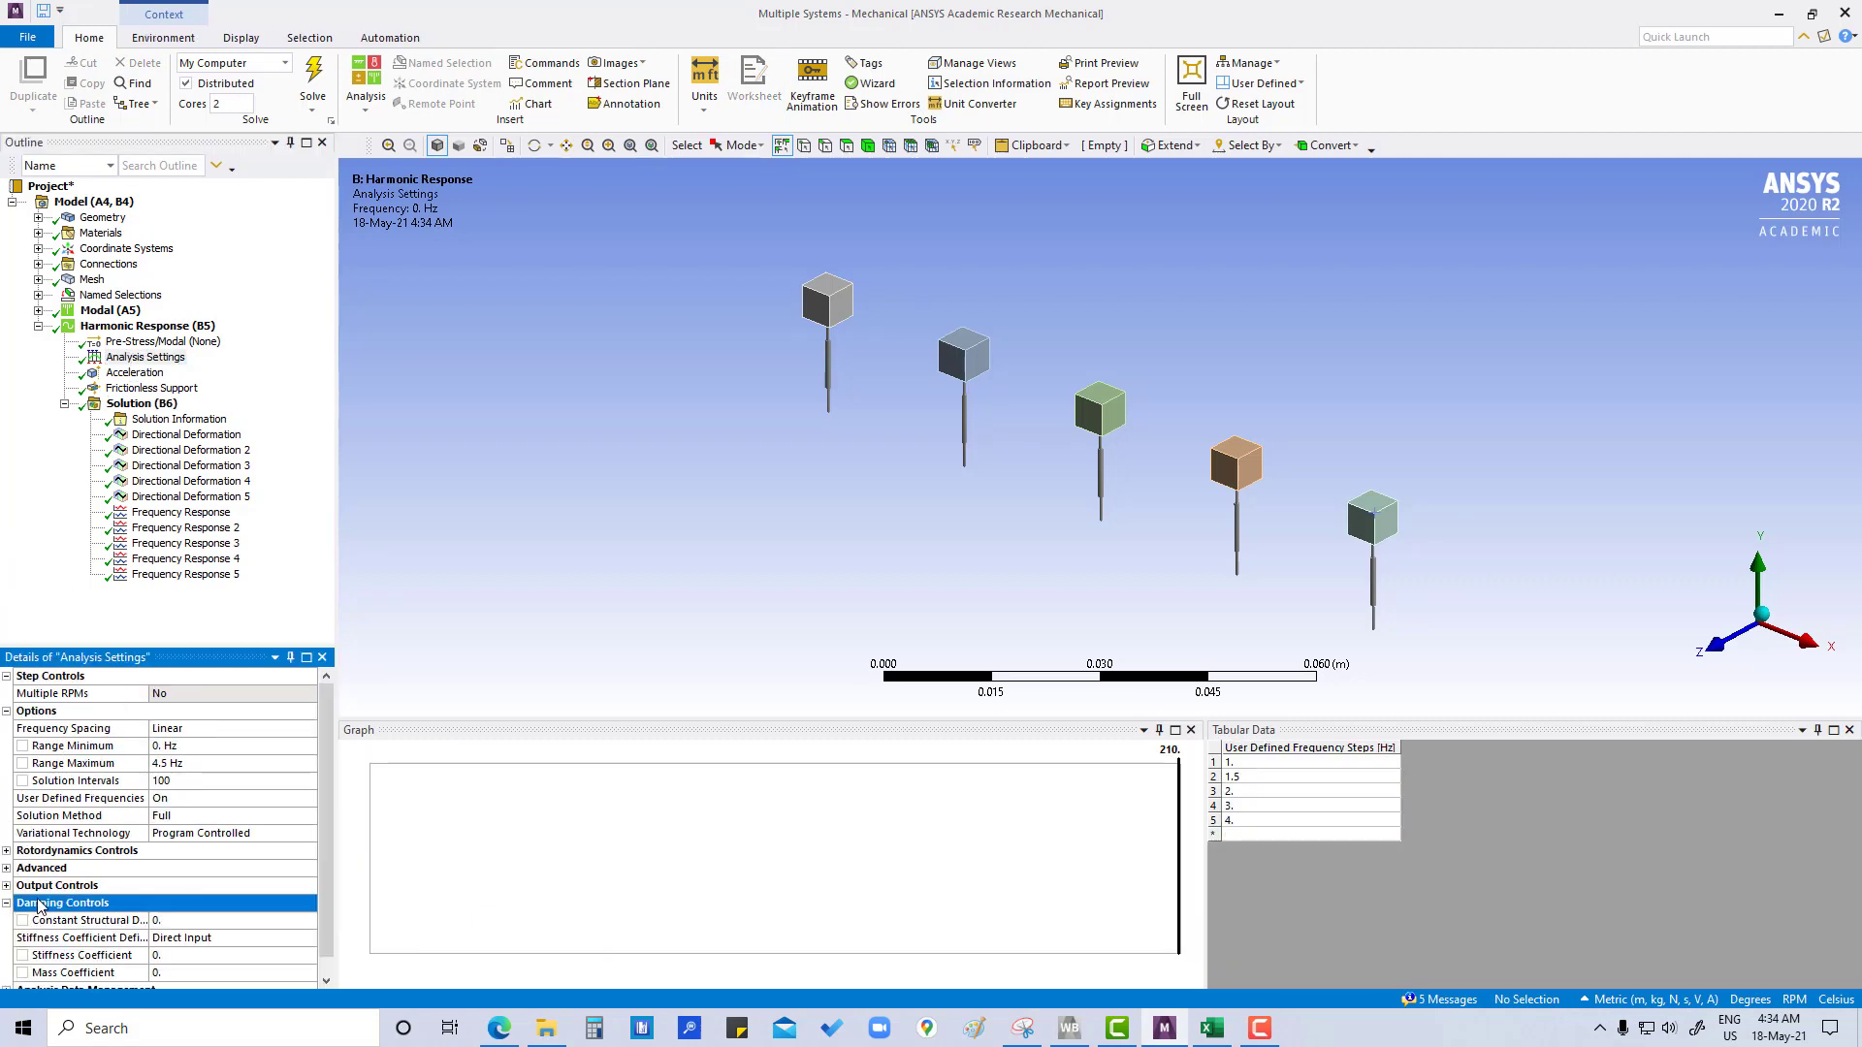
scroll(39, 905, down, 1)
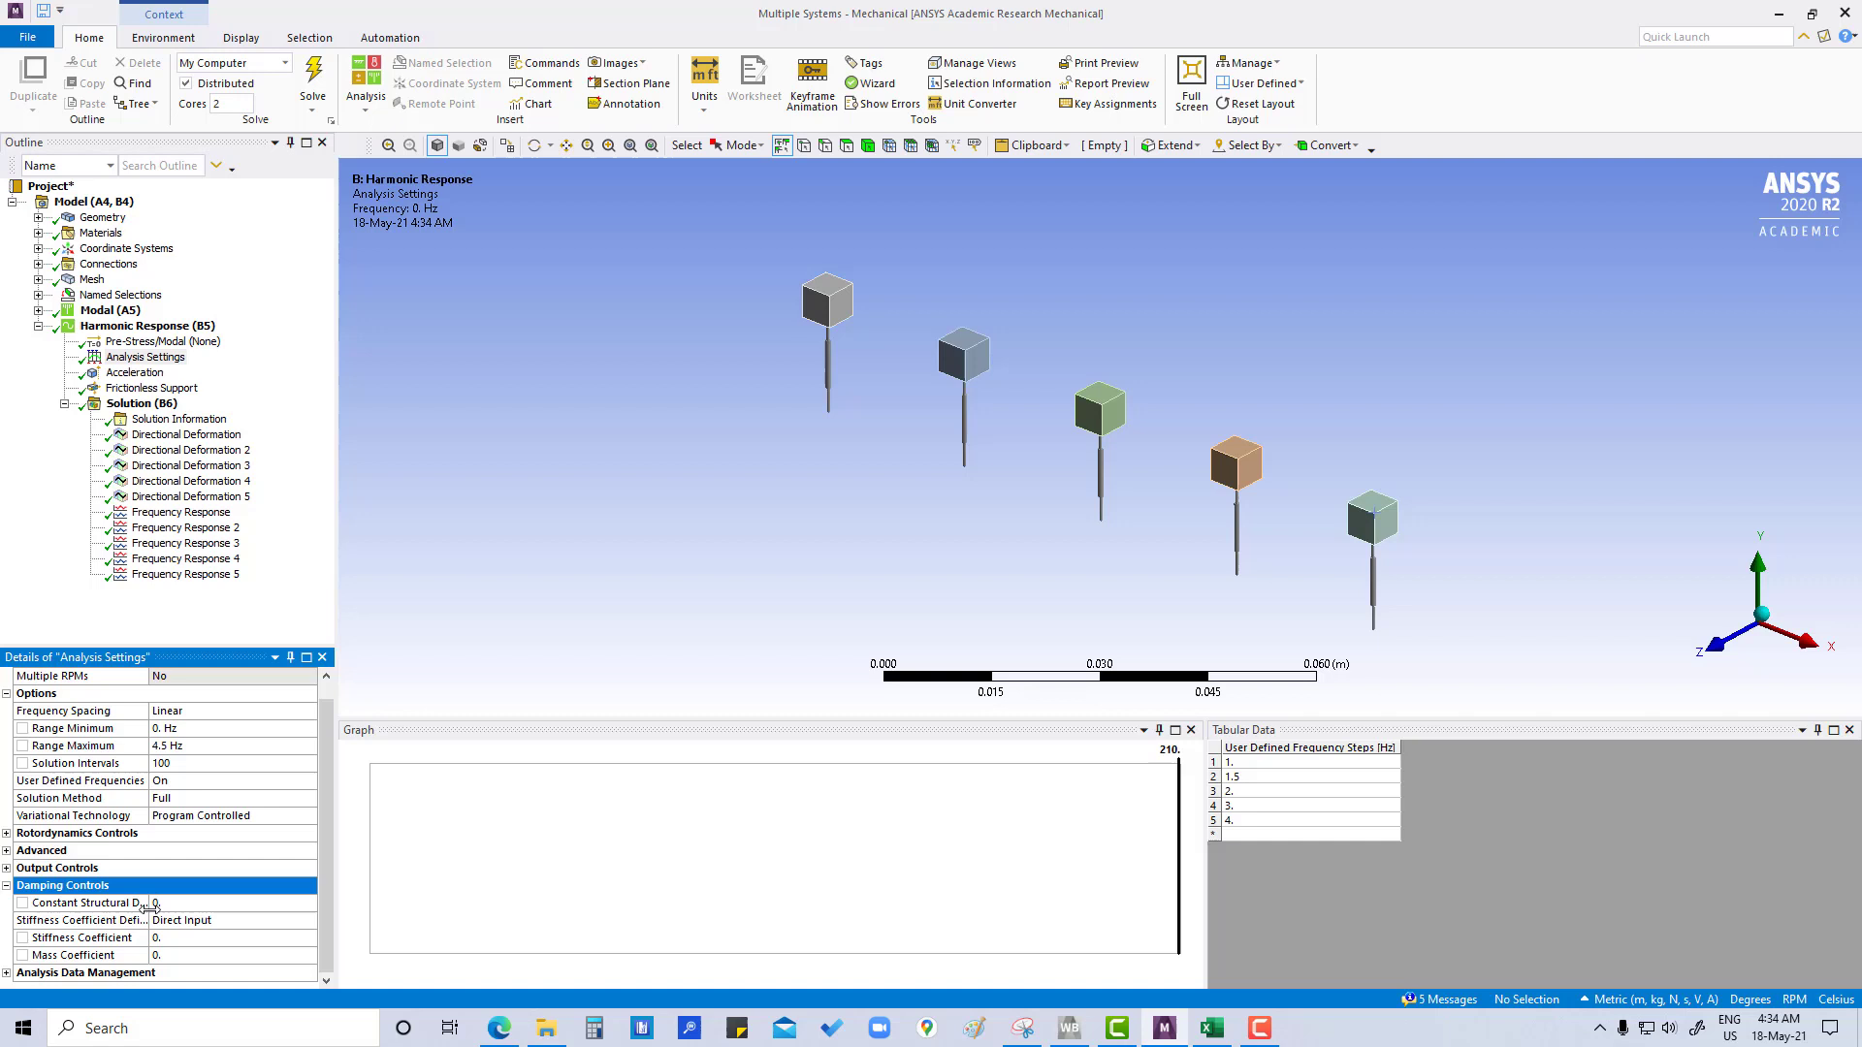
drag(152, 904, 236, 904)
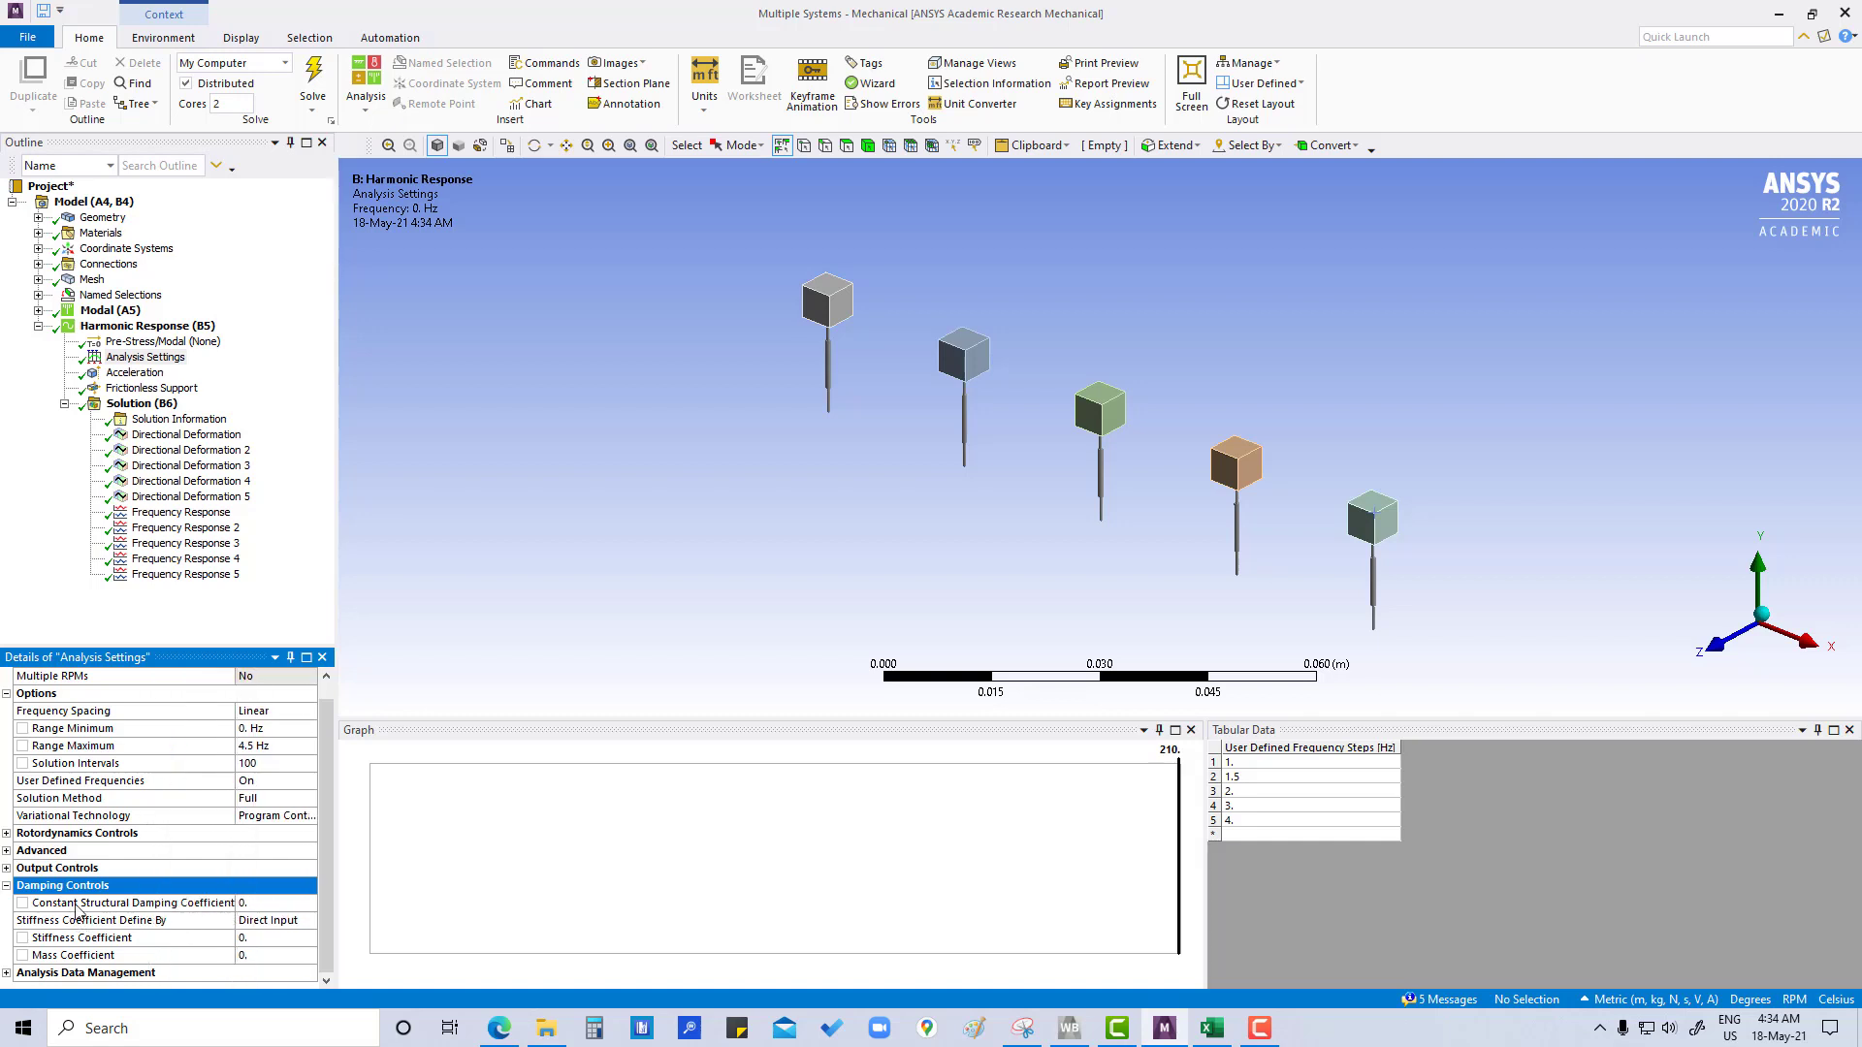